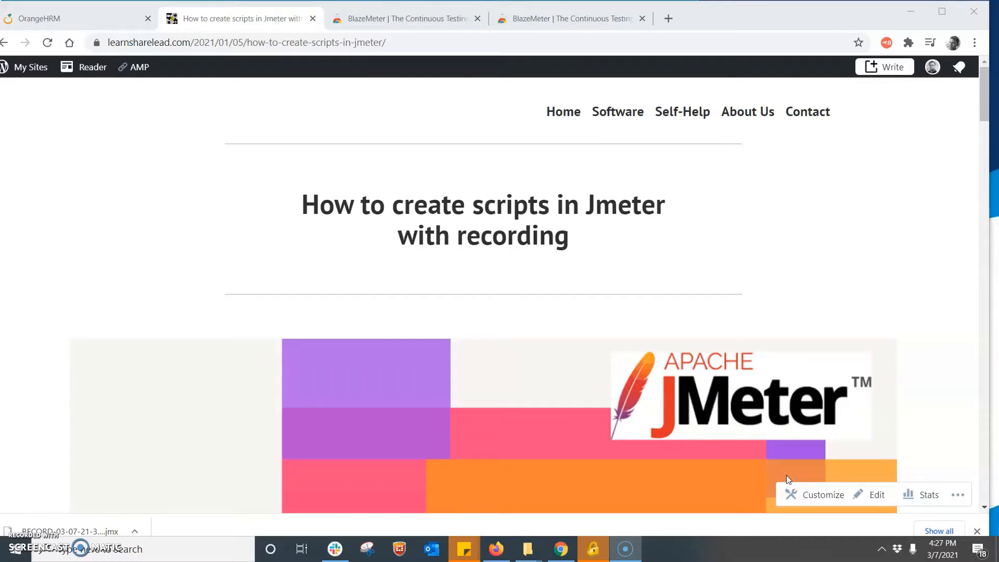
- Scroll the learnsharelead.com post to the Steps section with the BlazeMeter Chrome Web Store link
click(984, 97)
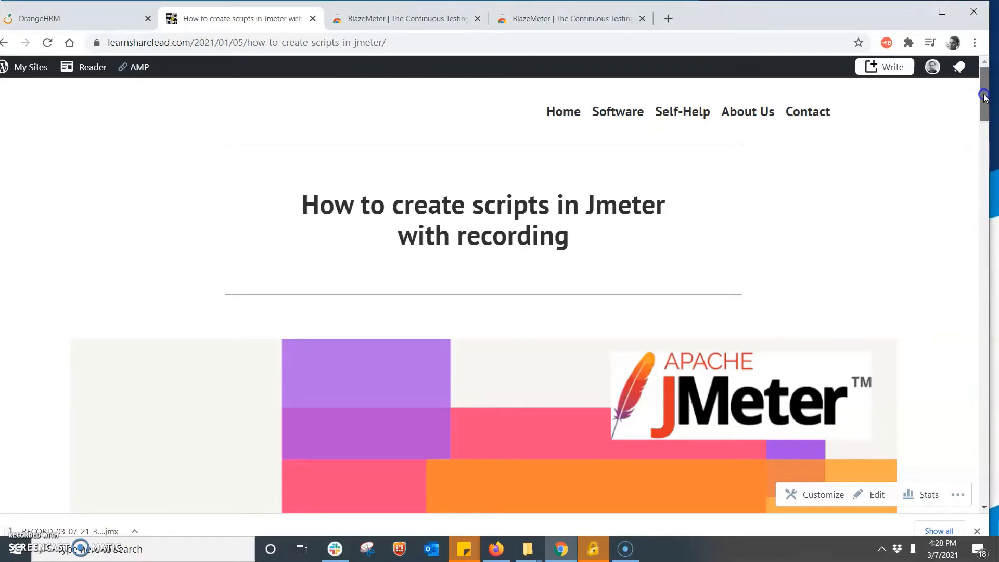
drag(984, 96, 966, 226)
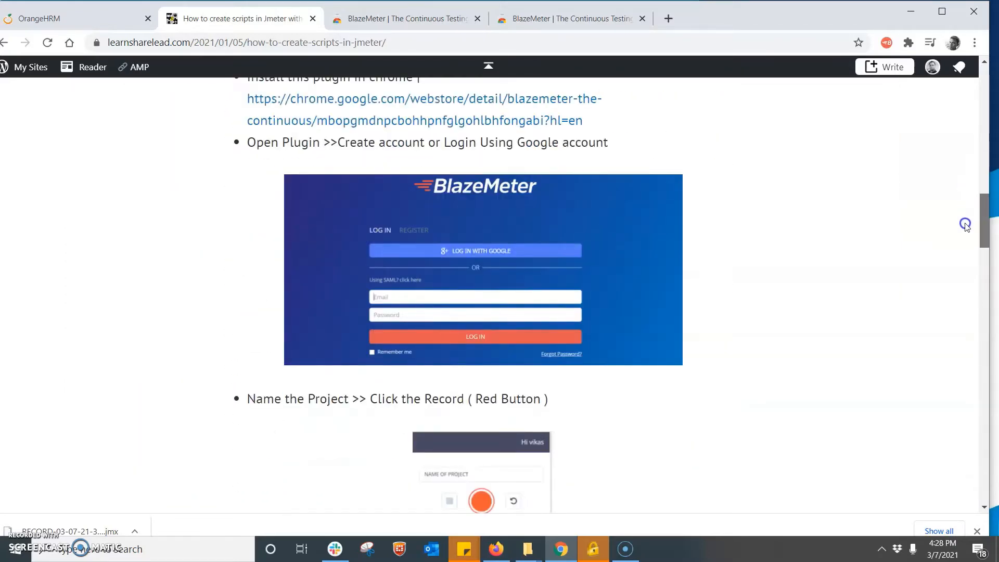
scroll(964, 225, down, 1)
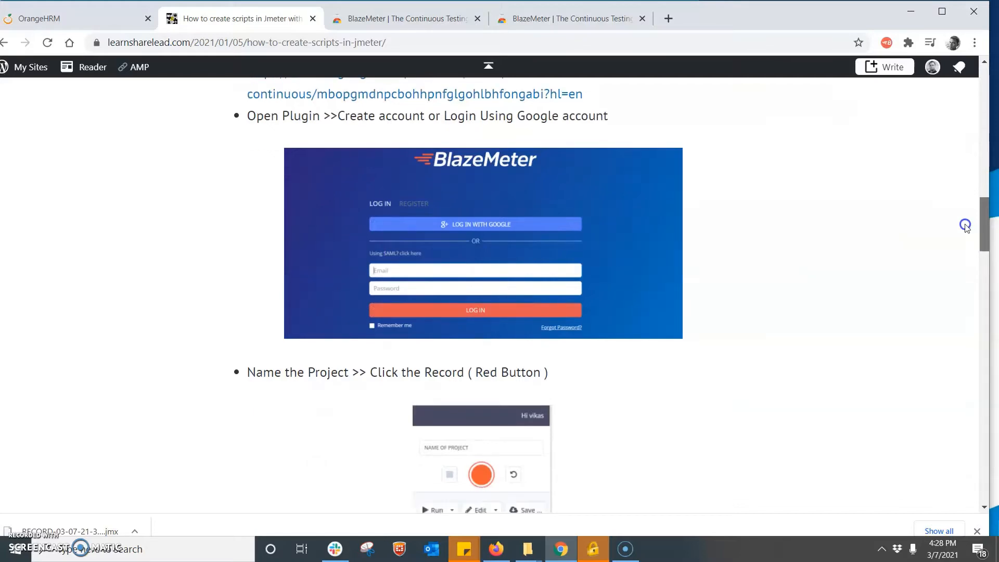
drag(965, 224, 955, 207)
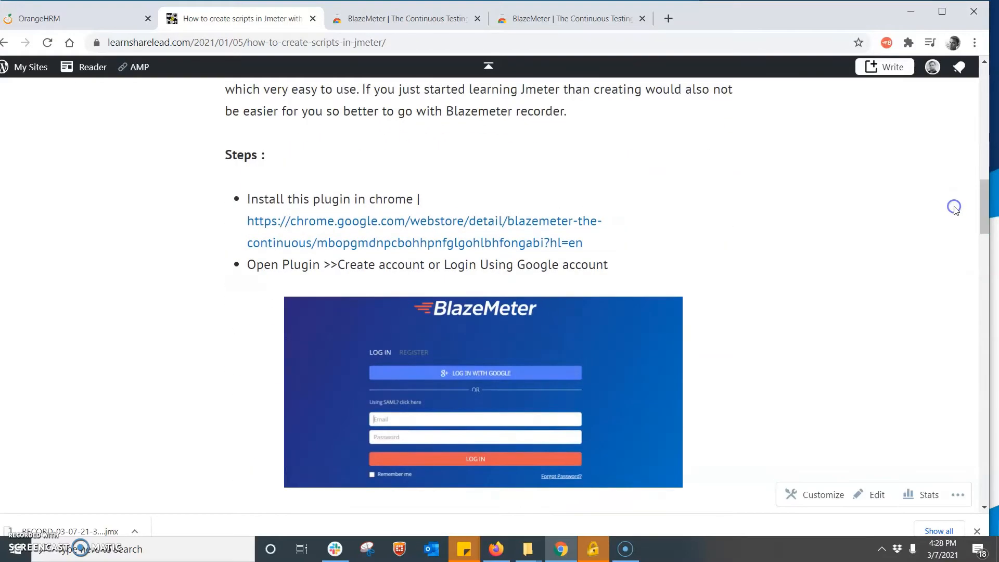
- Open the store link in a new tab and search 'blazemeter plugin for jmeter' to reach the BlazeMeter extension page
right_click(375, 223)
click(414, 233)
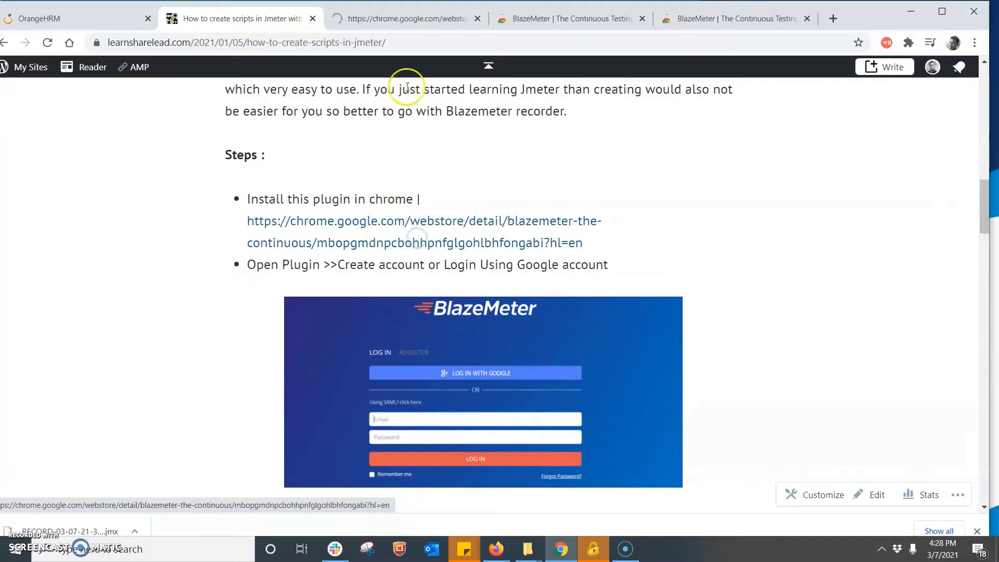
click(385, 26)
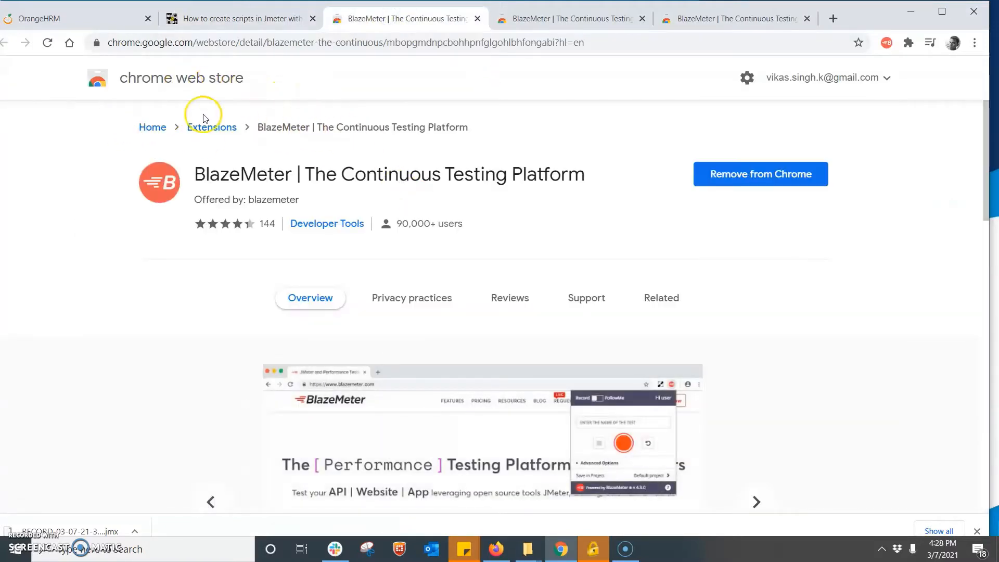
click(355, 40)
text(Bl)
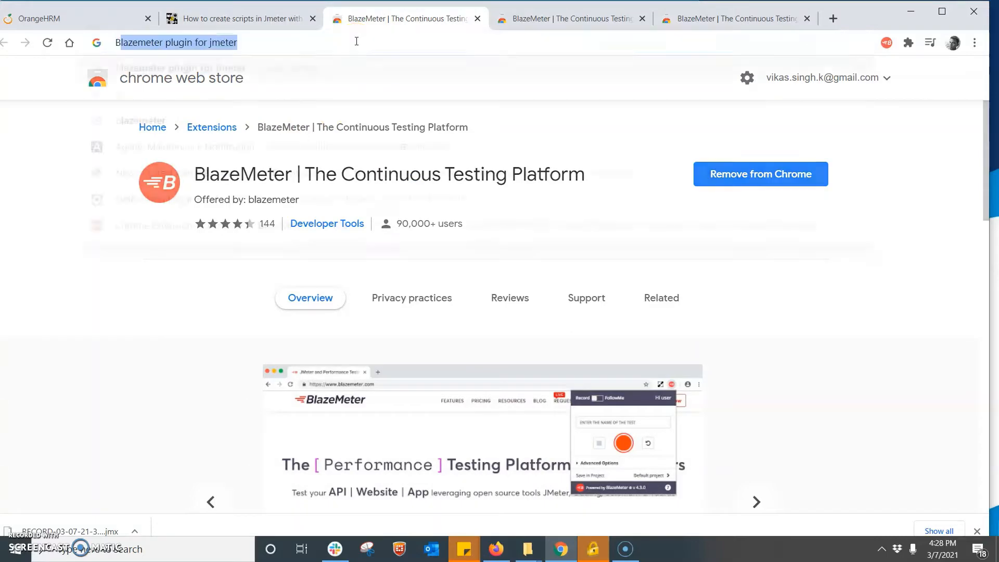
text(azem)
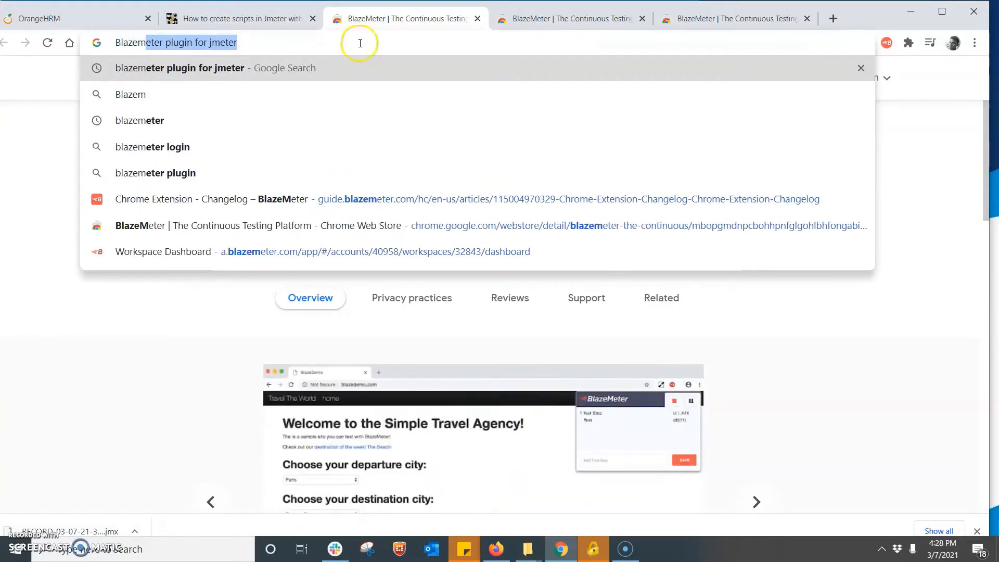
click(283, 73)
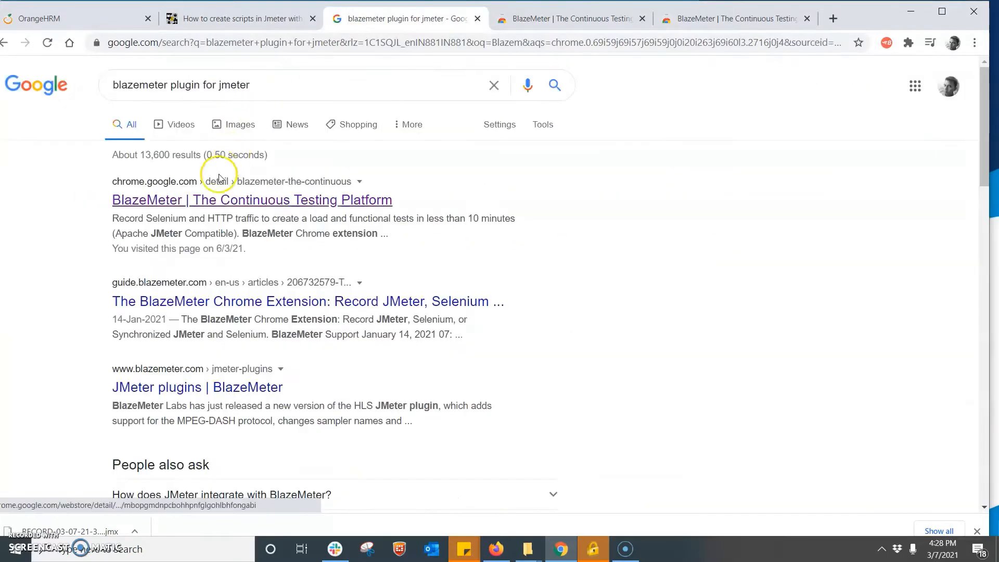
click(202, 207)
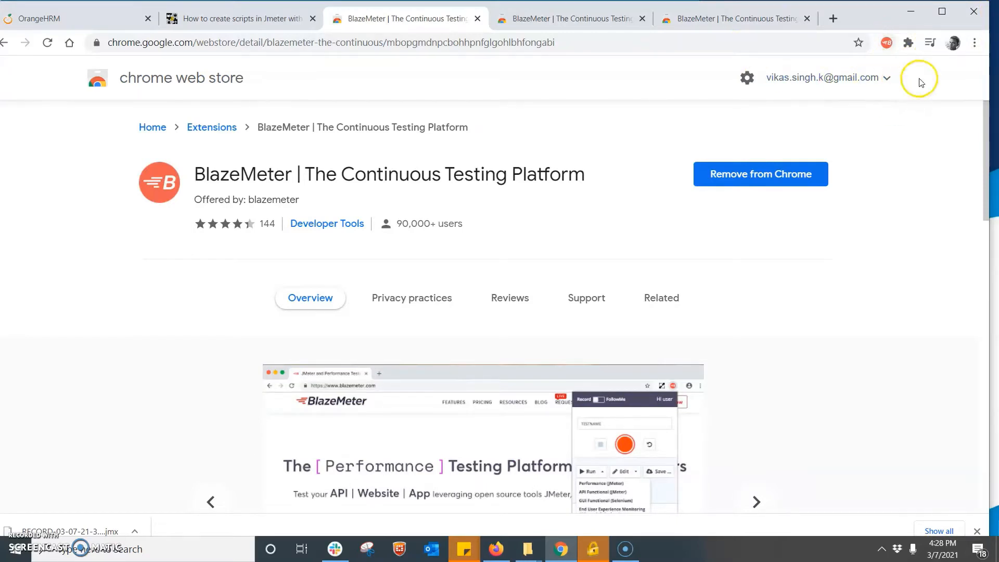
- Open the BlazeMeter recorder popup from the Chrome toolbar icon
click(886, 44)
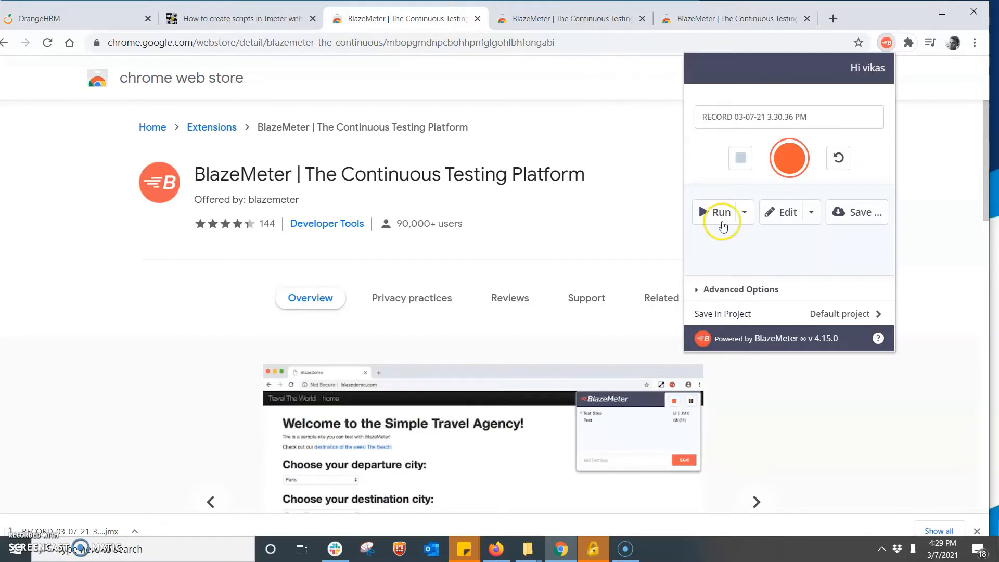
click(789, 167)
- Close the blog post tab and the extra BlazeMeter store tabs
click(302, 22)
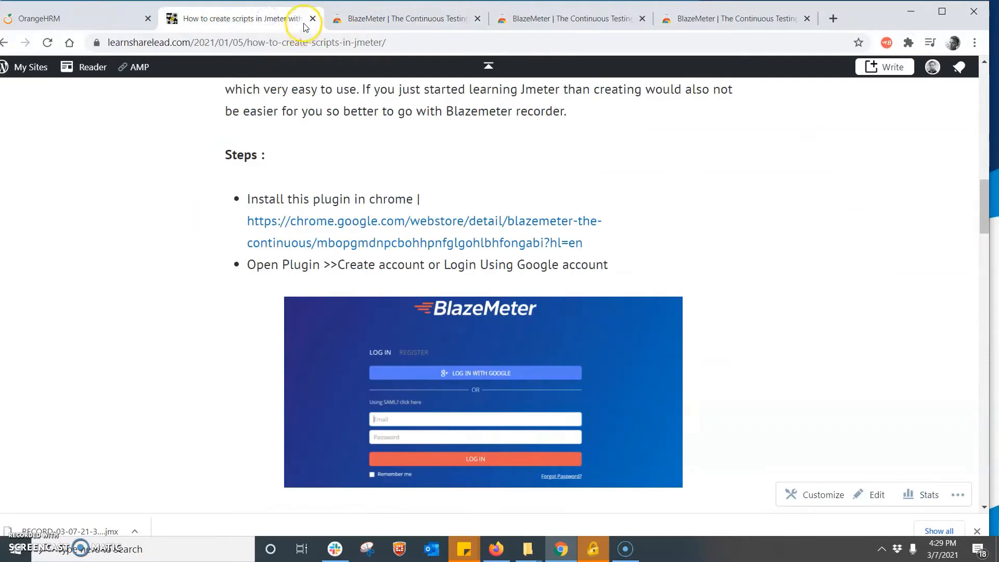
click(305, 23)
click(312, 20)
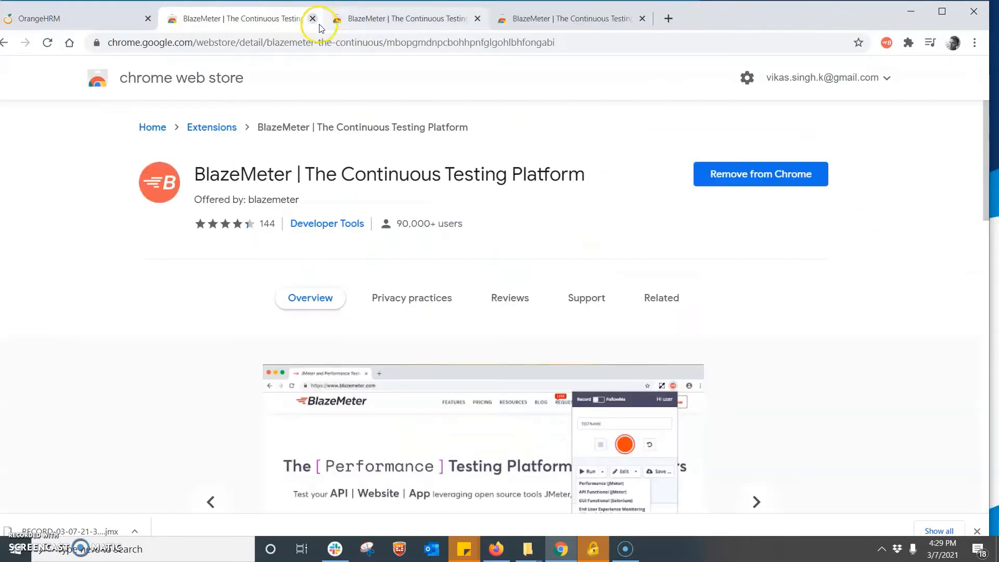
click(314, 21)
click(314, 20)
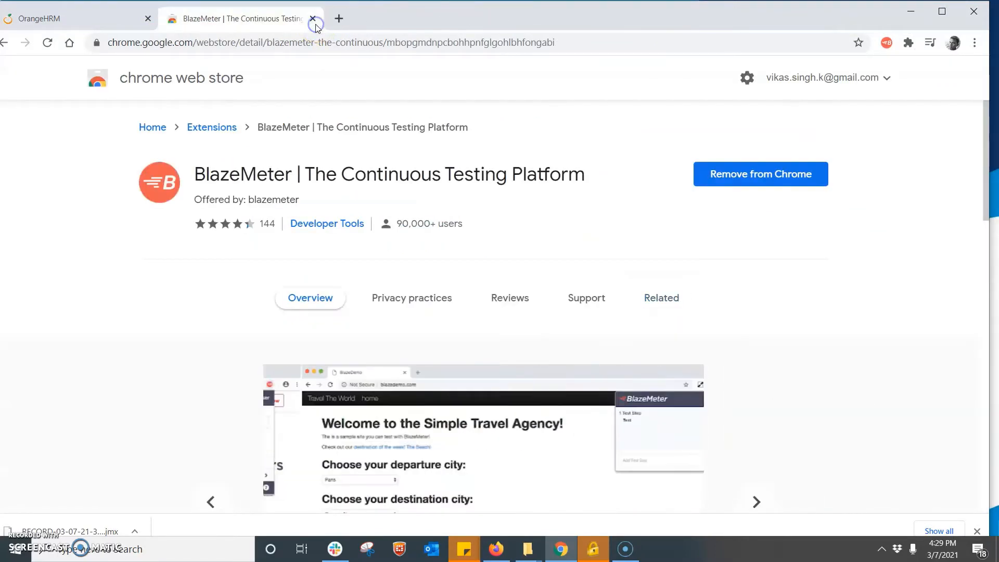
click(313, 19)
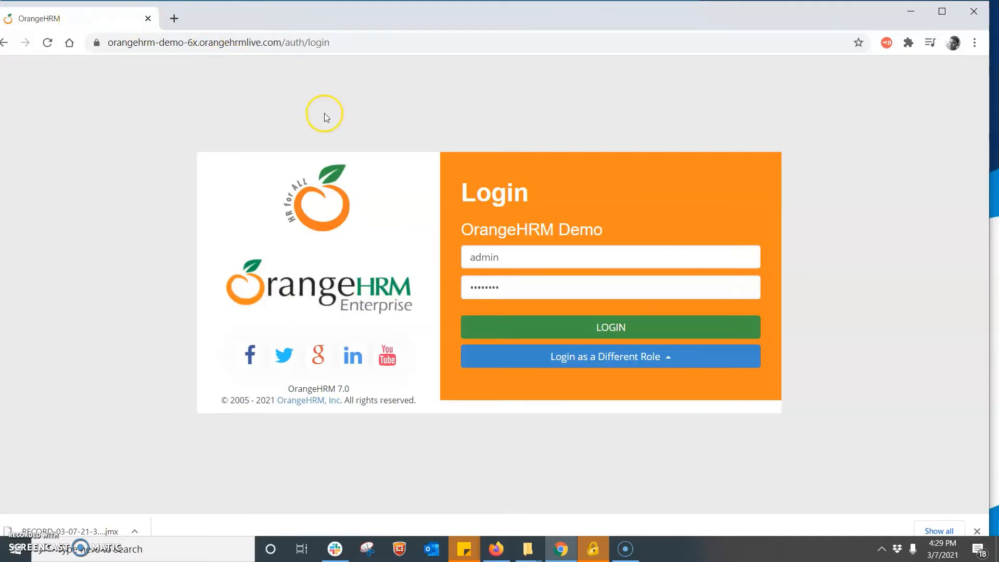
- Select the OrangeHRM login address and open the BlazeMeter recorder on that page
double_click(134, 42)
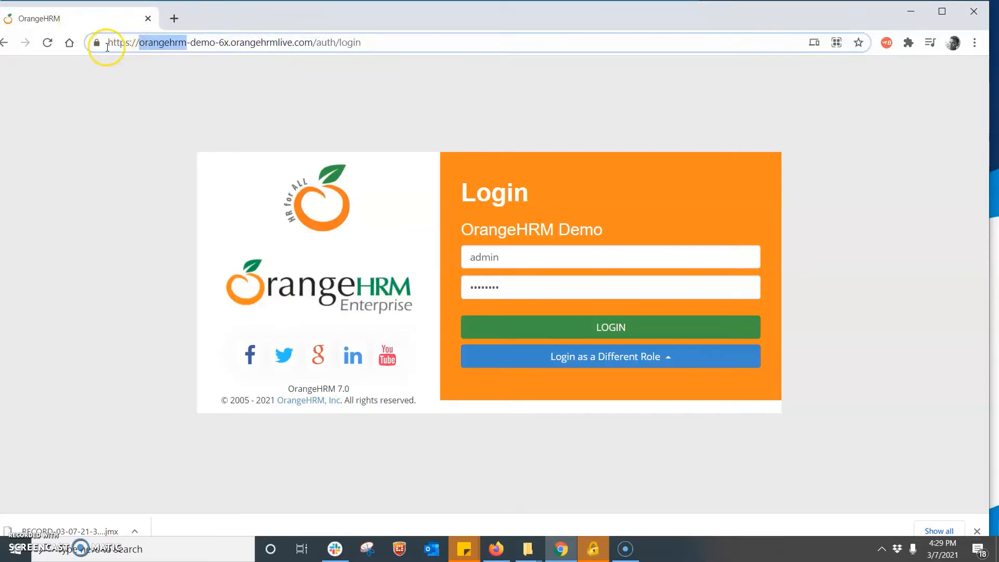
double_click(118, 43)
drag(121, 46, 333, 50)
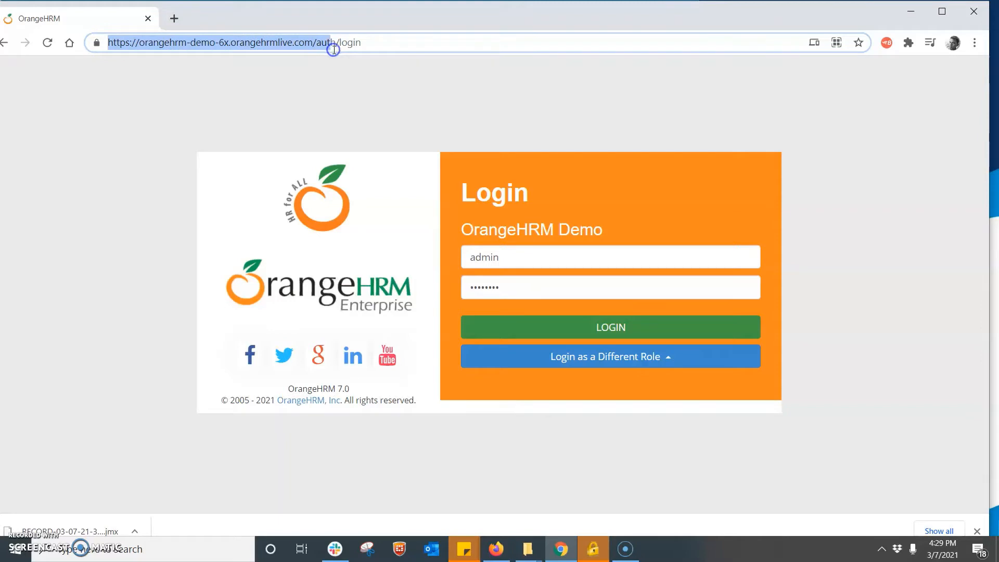
click(887, 43)
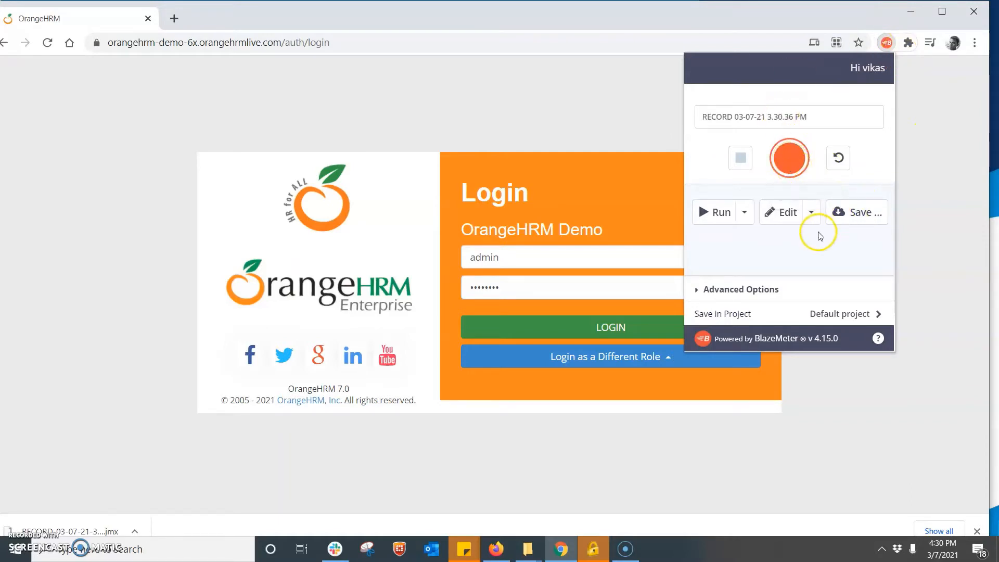
- Keep User Agent on Current Browser, rename the recording to DEMO SESSION, and start recording
click(739, 295)
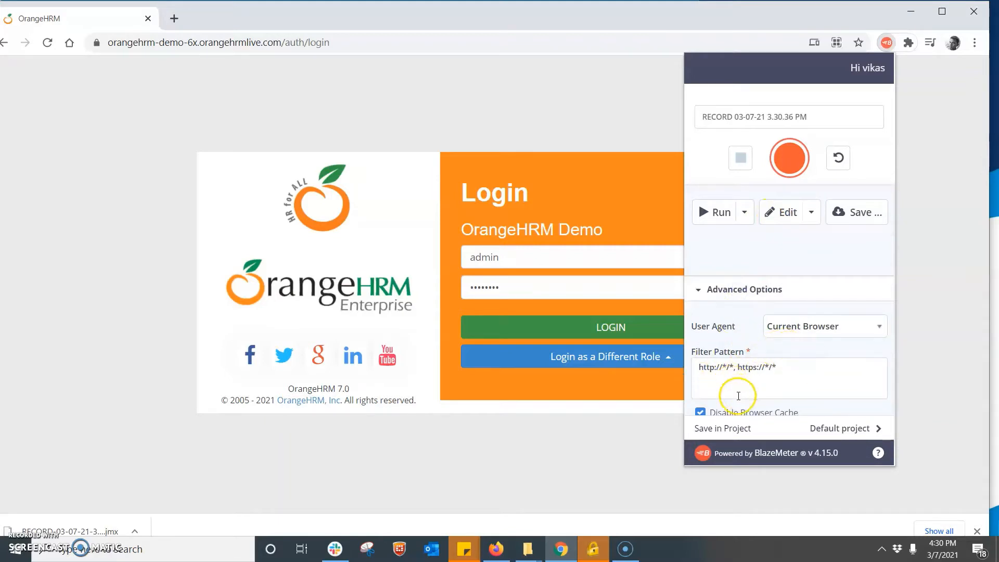
click(864, 334)
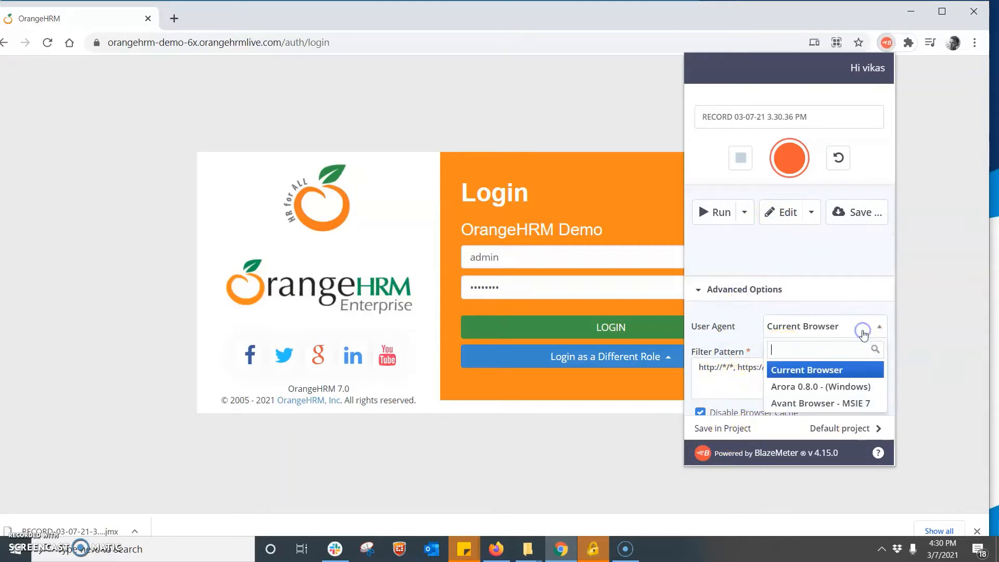
click(862, 329)
click(819, 115)
key(ctrl+a)
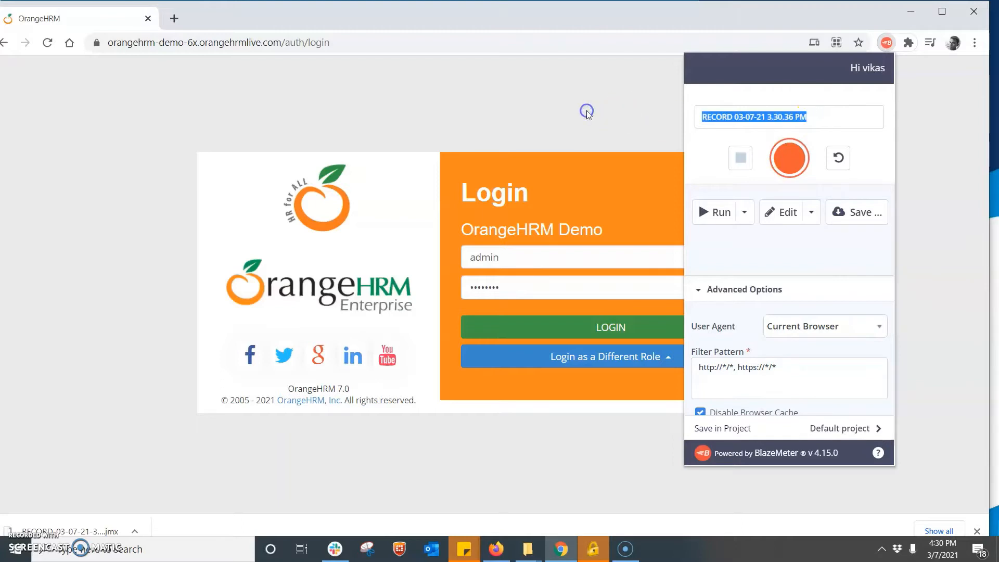
text(DEMO)
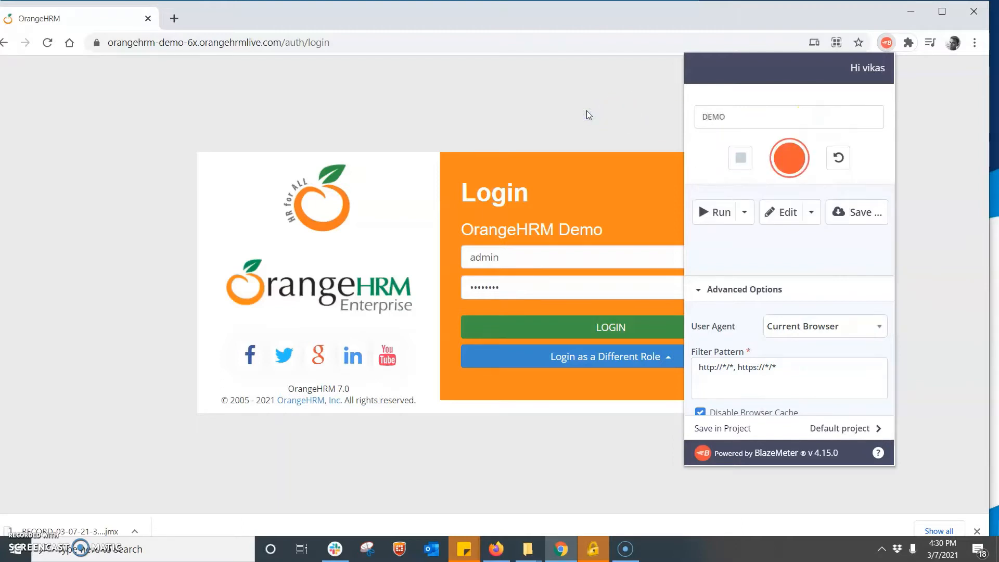
text( SESSION)
click(859, 328)
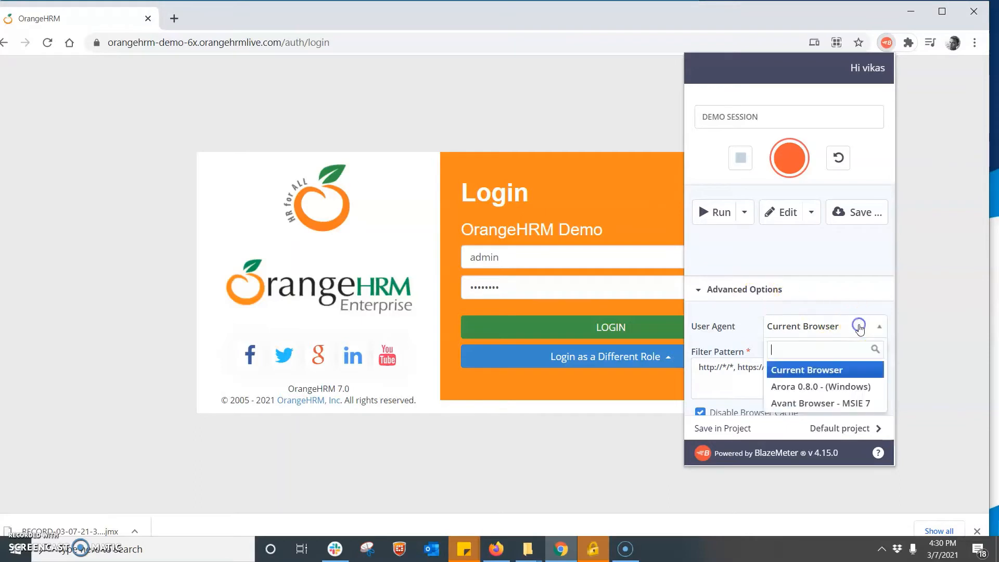
scroll(847, 383, down, 5)
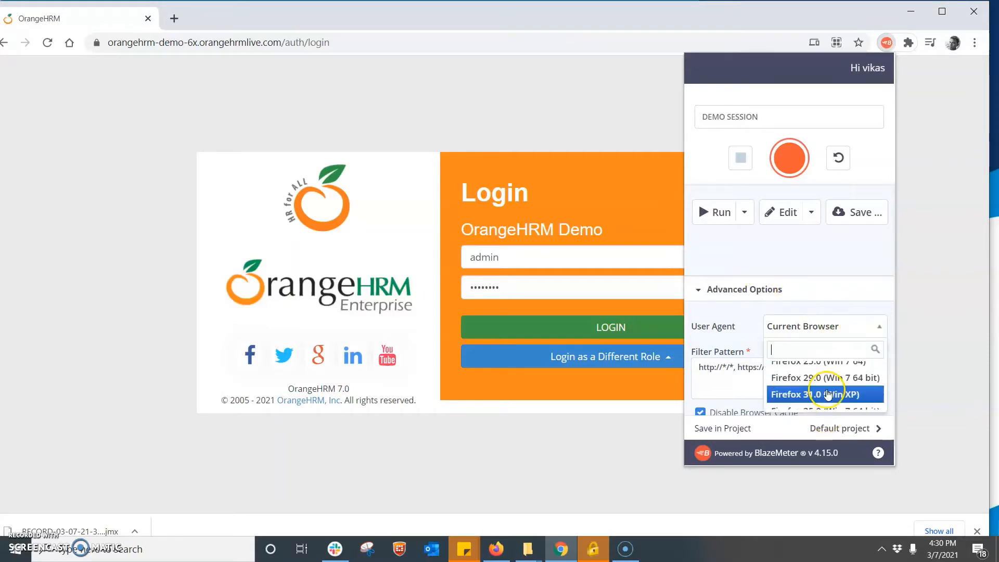
click(732, 326)
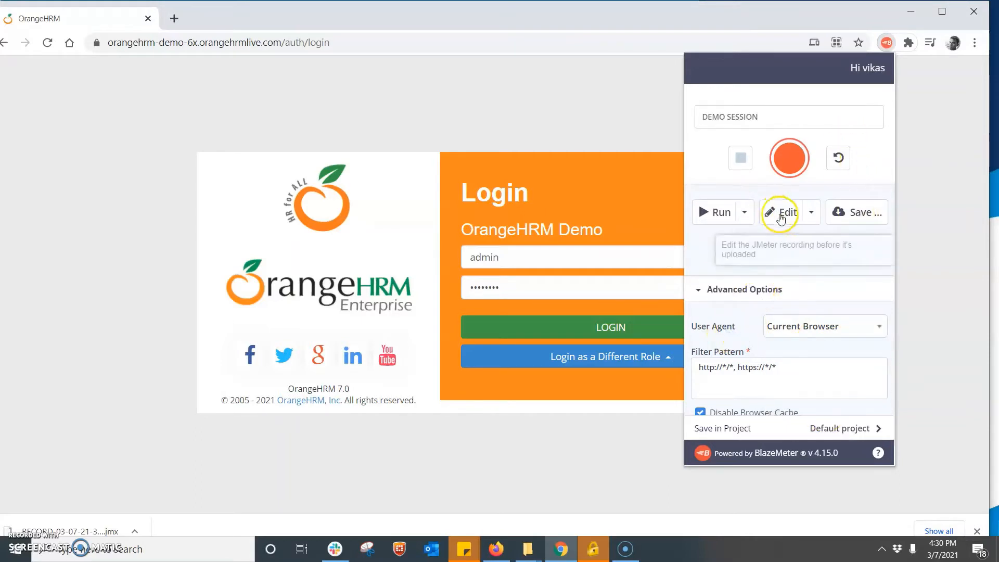
click(789, 158)
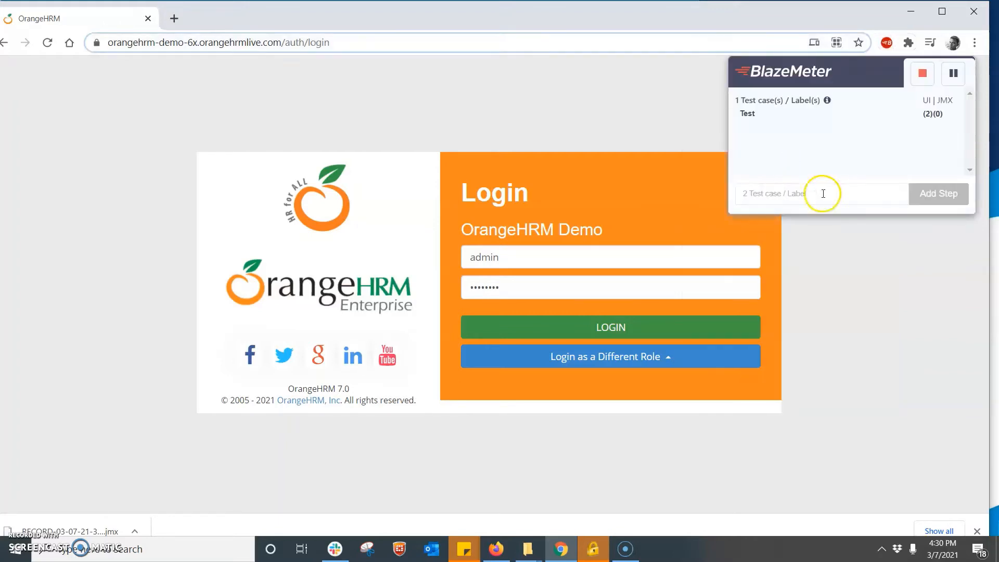
- Add a Login step label to the BlazeMeter recorder
click(770, 191)
text(Login)
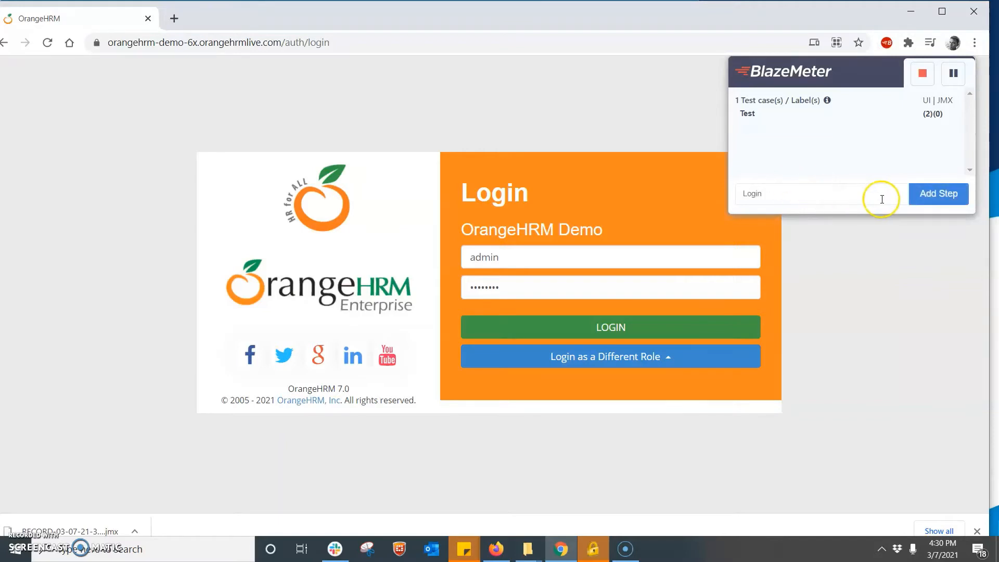
click(942, 194)
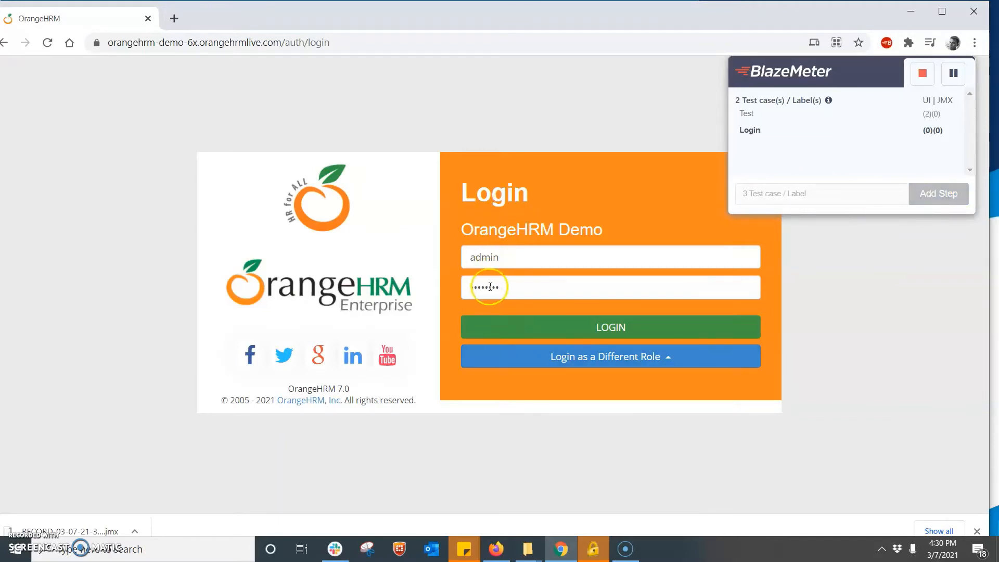
- Log into OrangeHRM with the autofilled admin username and saved password
double_click(475, 258)
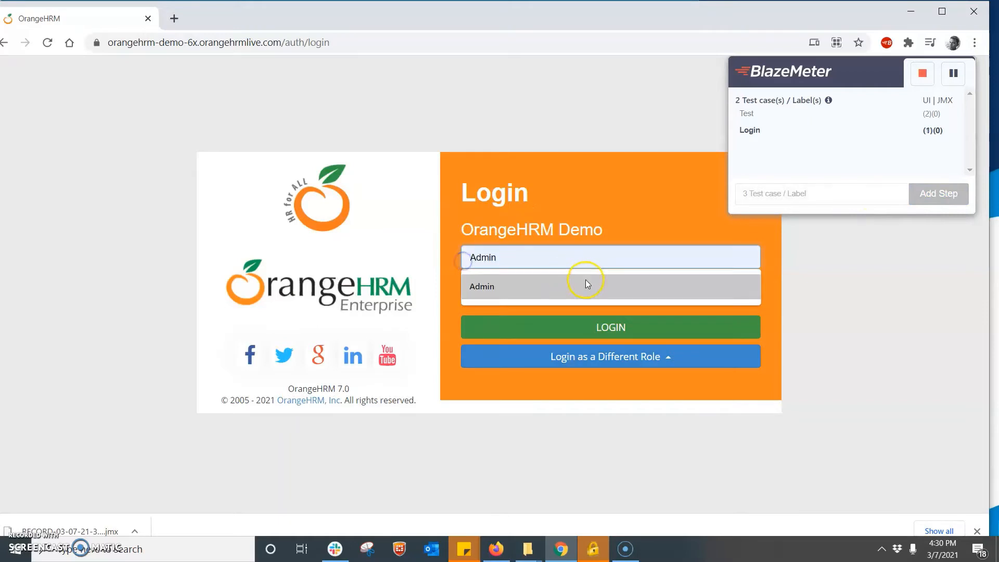
click(591, 259)
click(570, 325)
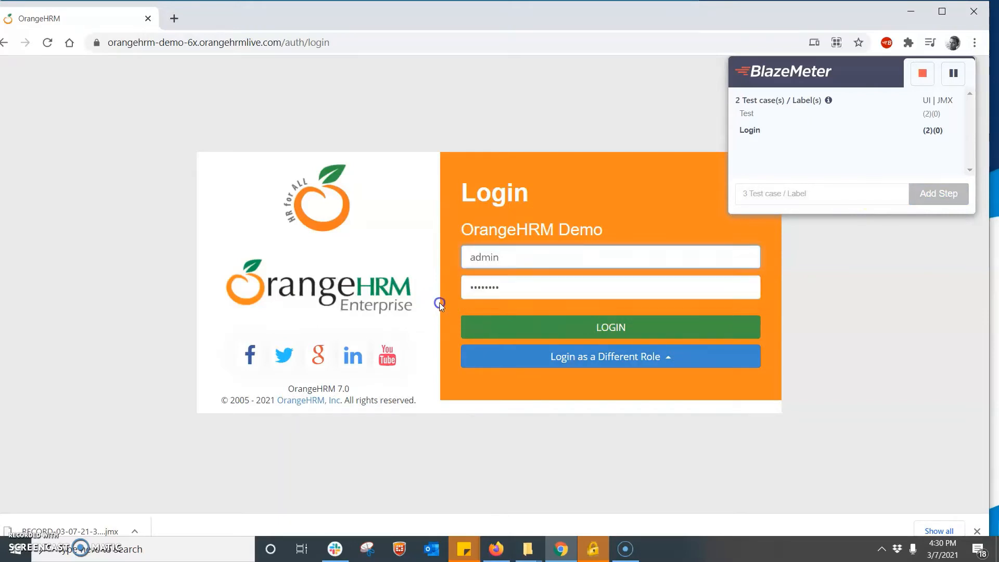
click(541, 291)
click(618, 329)
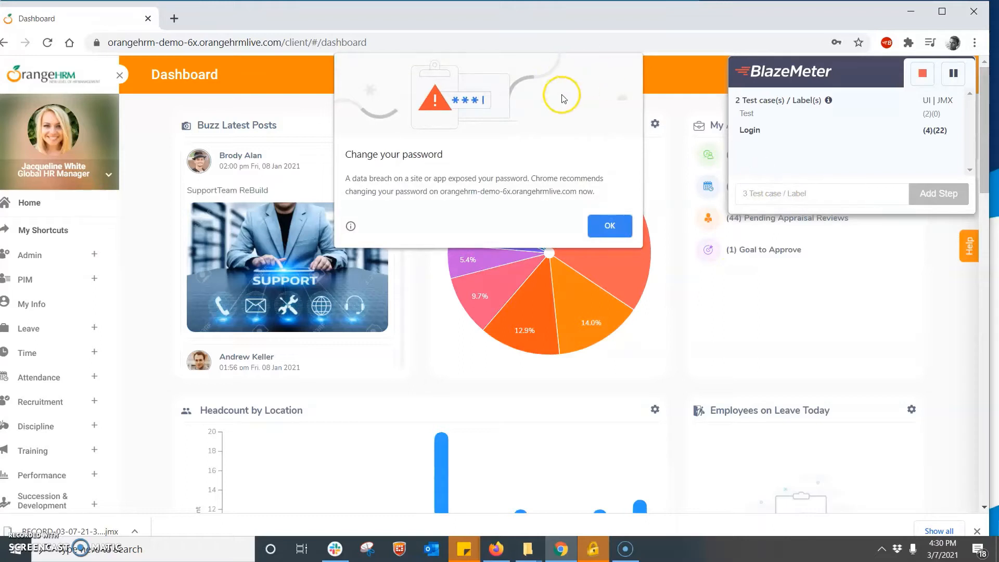
- Dismiss Chrome's breached password warning, add an Admin step label, and expand Admin
click(610, 226)
click(771, 199)
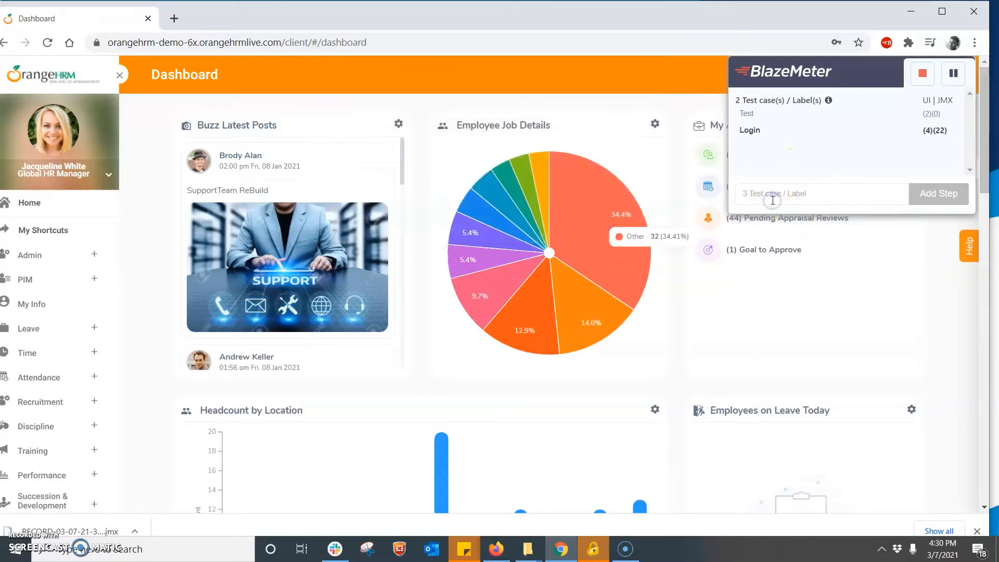
text(Admin)
key(Return)
click(39, 256)
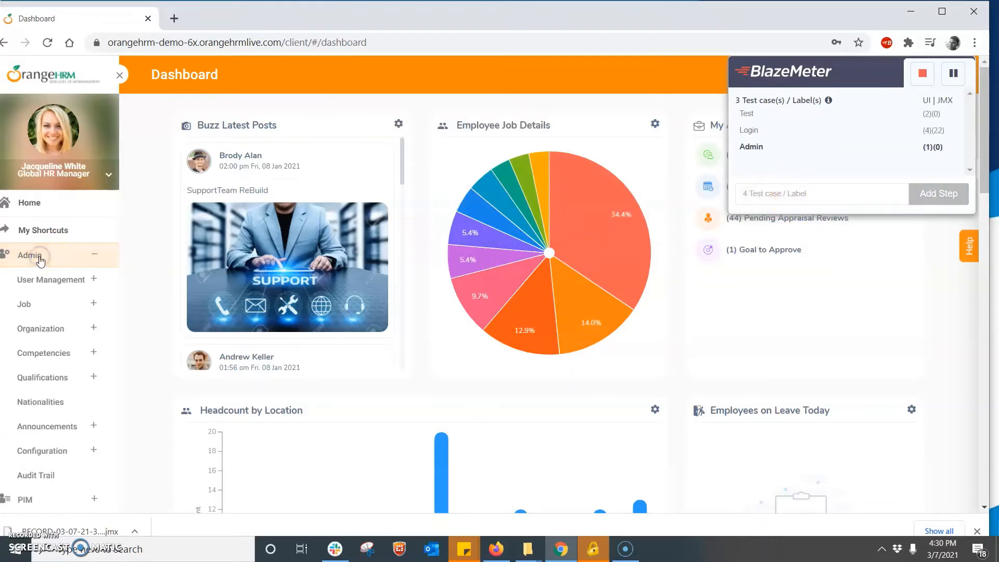
- Add a User Management step label and open Admin > User Management > Users
click(765, 192)
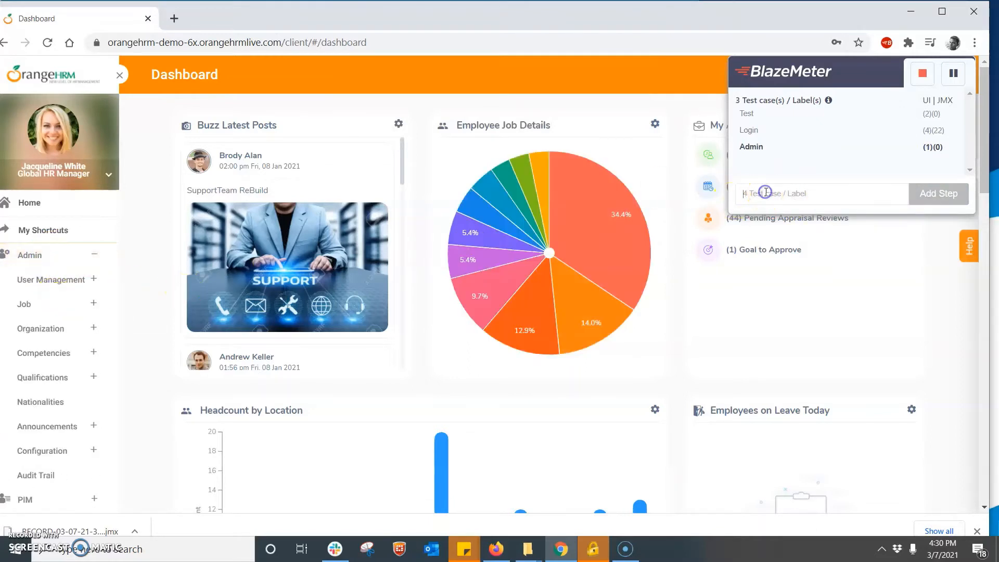
text(User Managem)
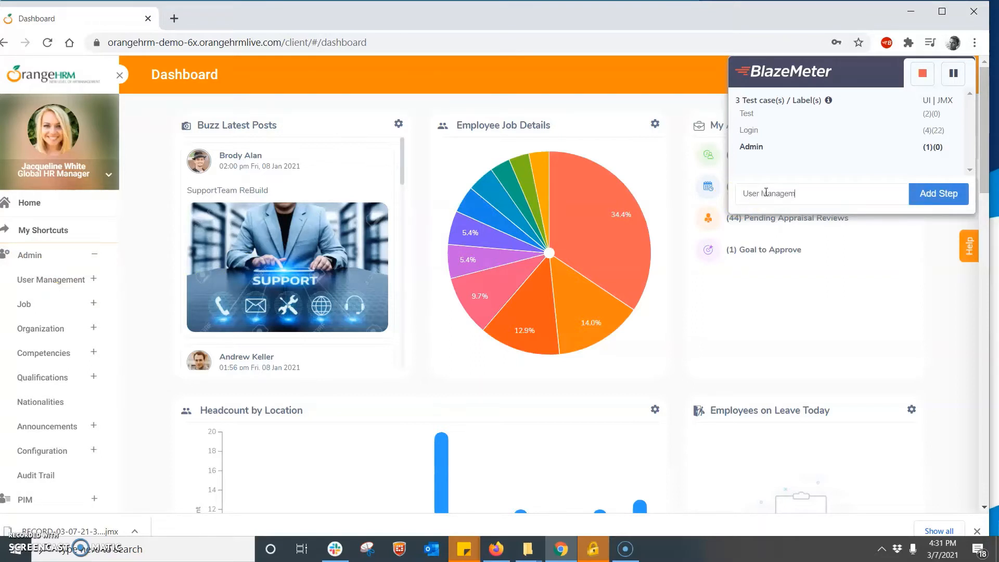
text(ent)
click(932, 202)
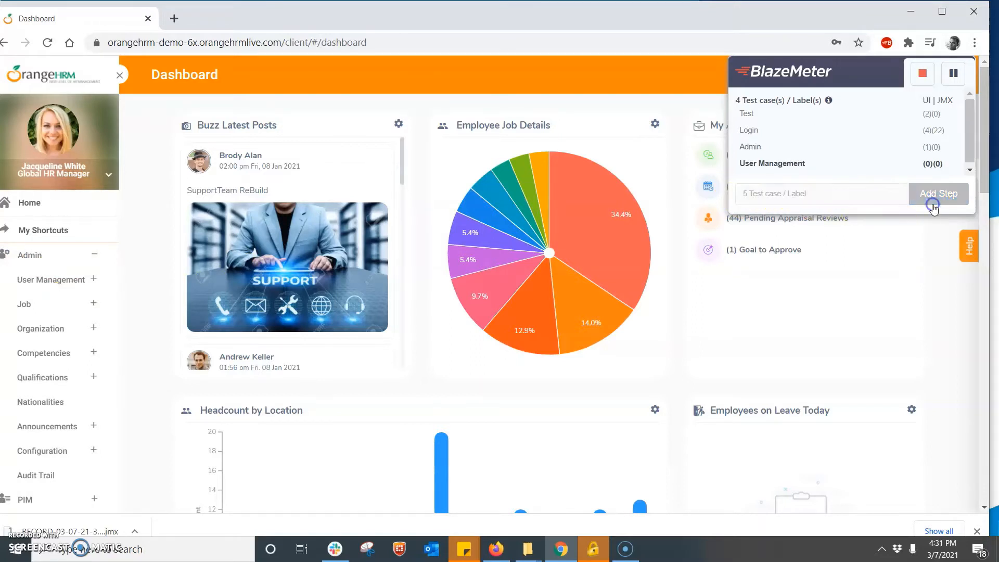
click(62, 280)
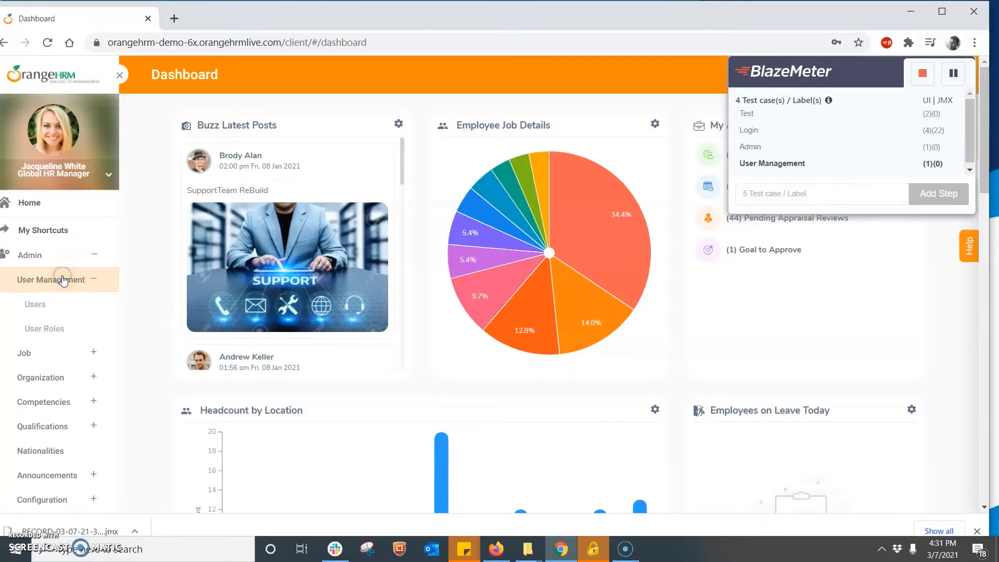
click(41, 307)
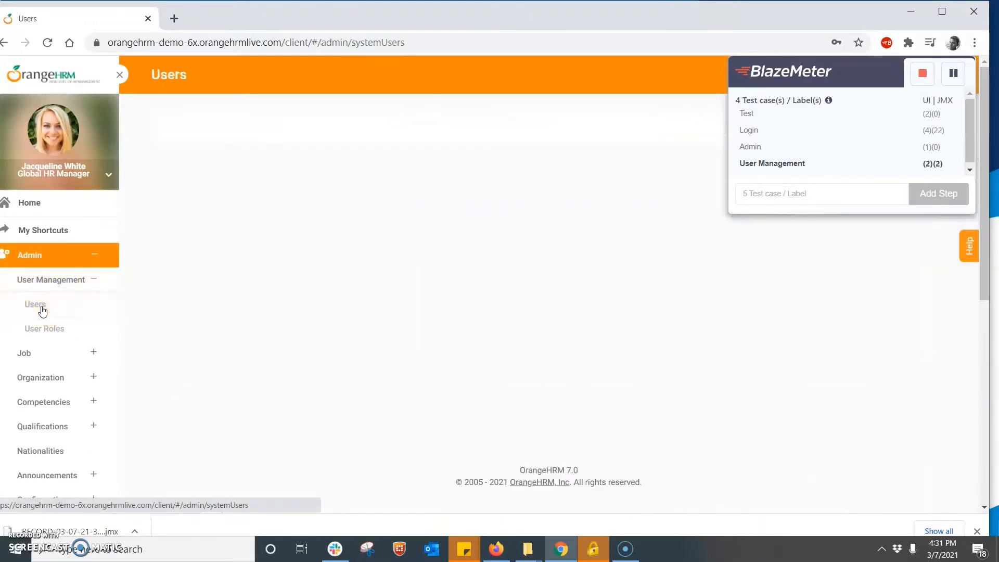
- Move the recorder panel toward the page centre and open the Add User form
click(749, 194)
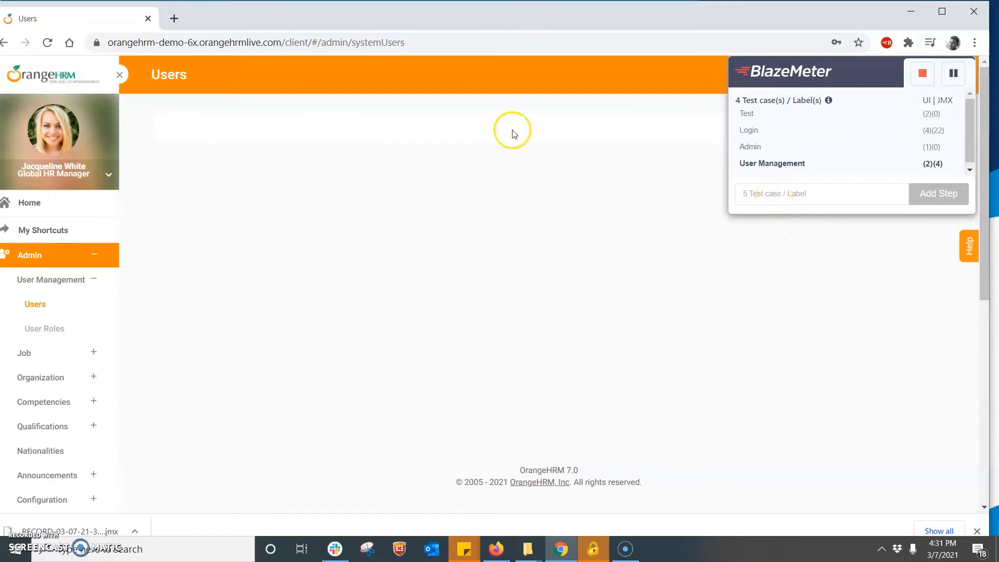
drag(869, 71, 871, 234)
drag(872, 339, 773, 176)
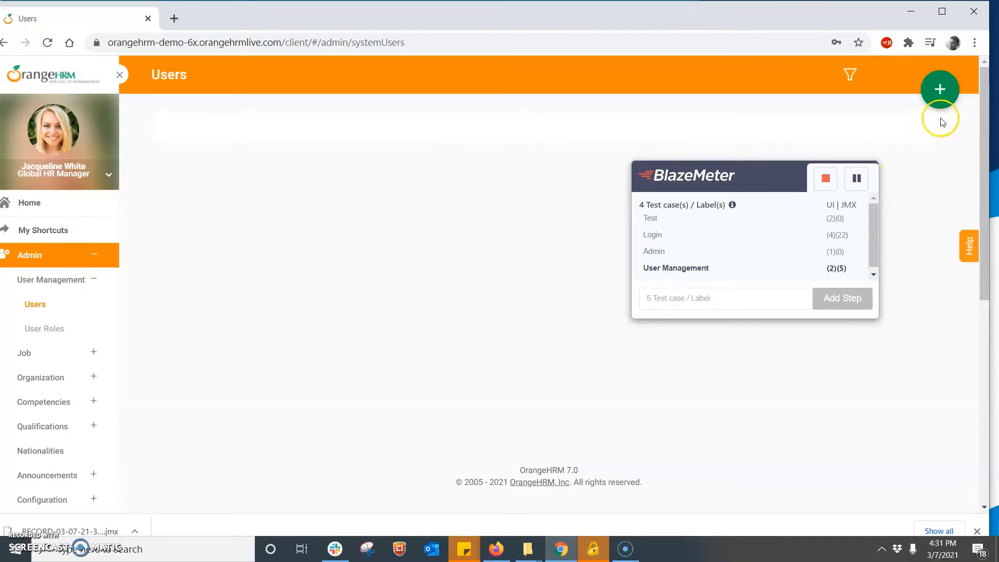
click(939, 88)
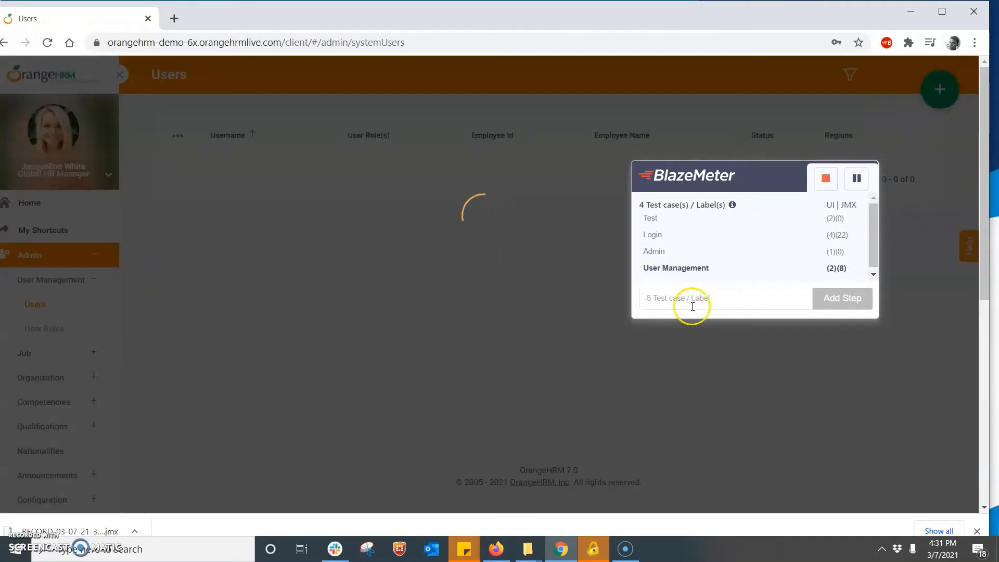
click(677, 295)
click(677, 295)
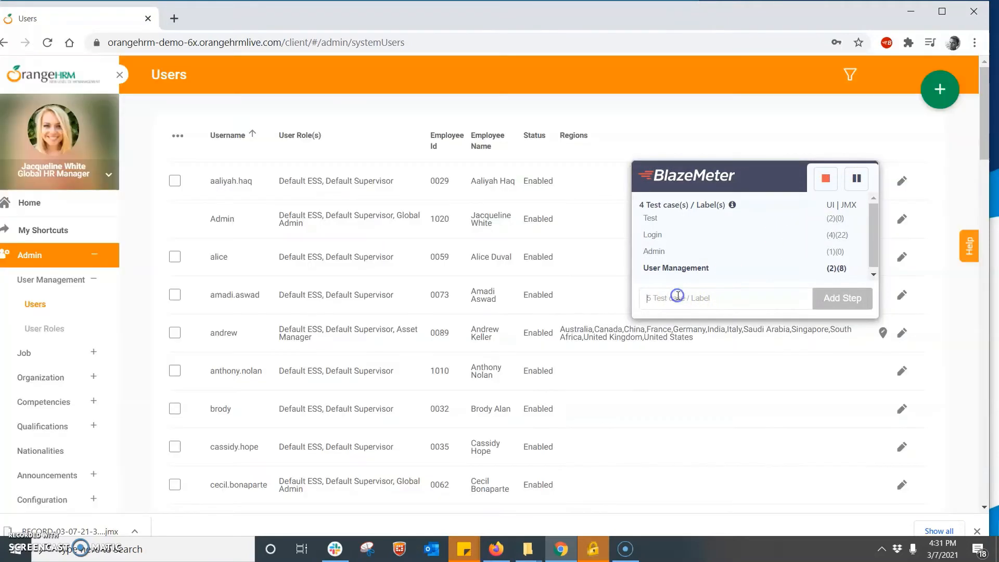
click(936, 90)
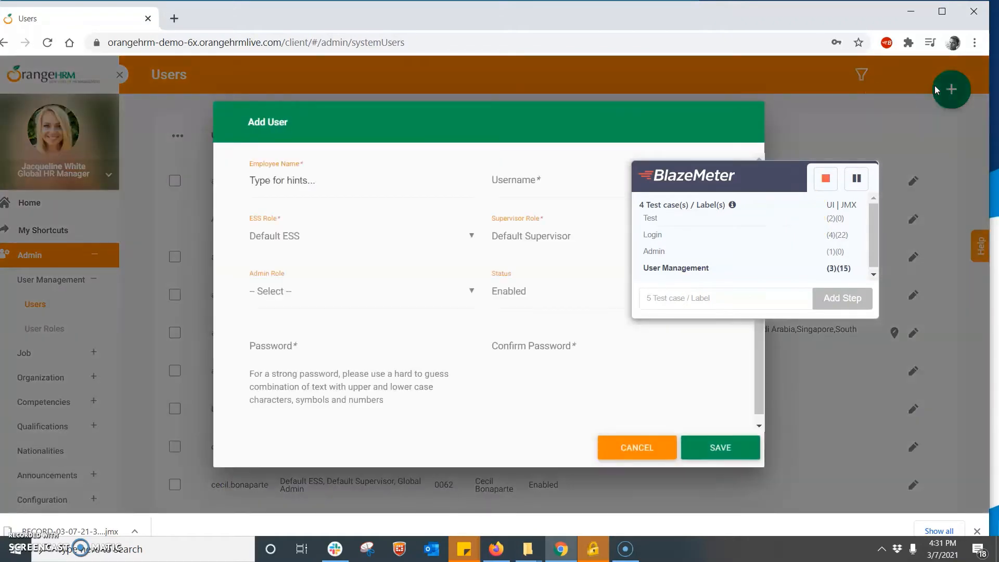
- Type a User Create label, enter the new username, and pick the existing employee from suggestions
text(User Create)
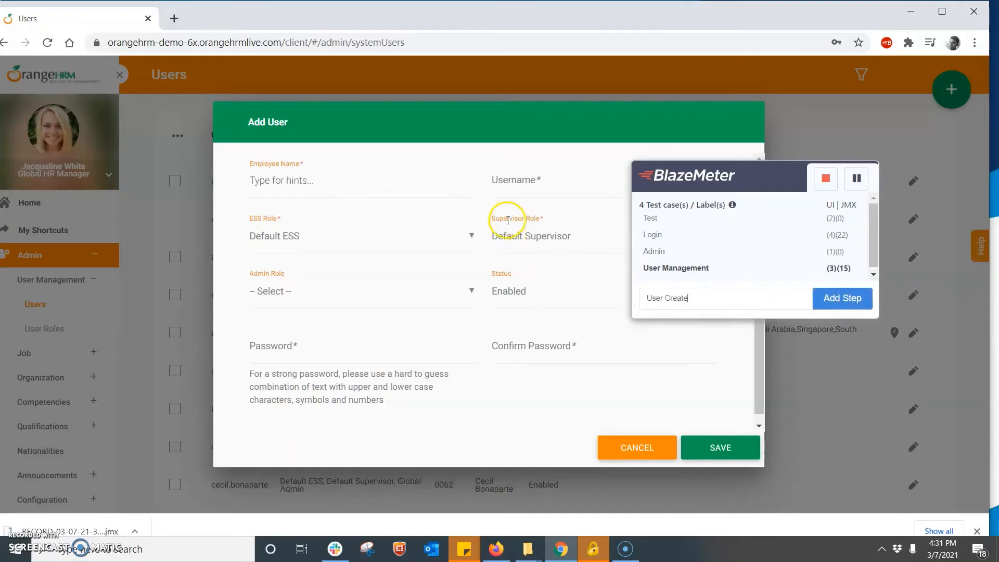
click(530, 193)
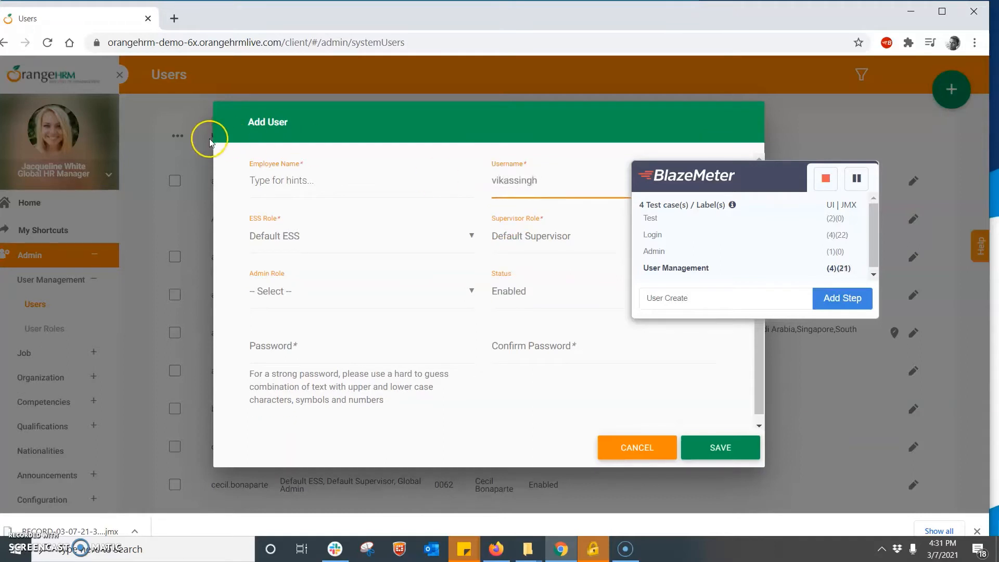
click(300, 179)
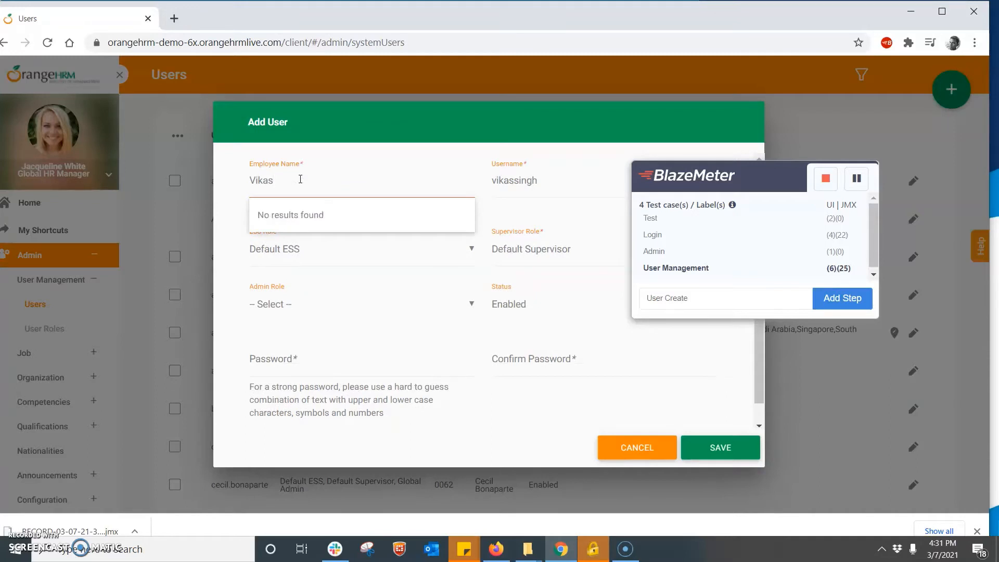
key(BackSpace)
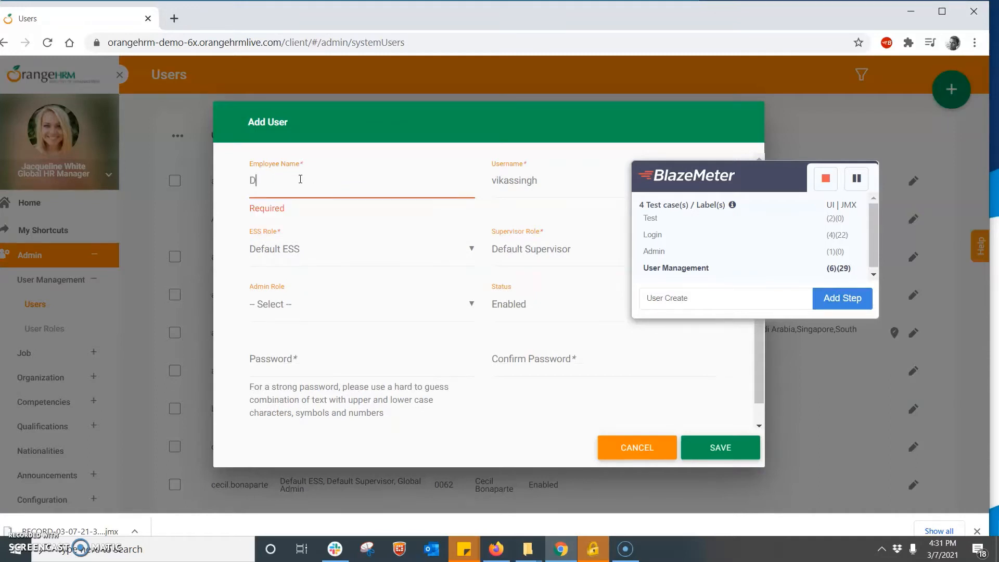
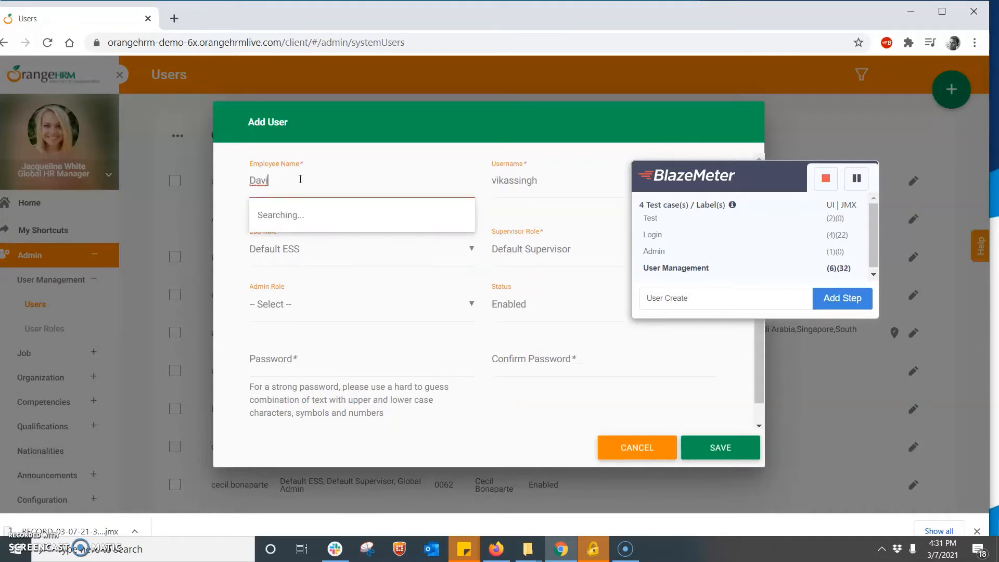
click(283, 214)
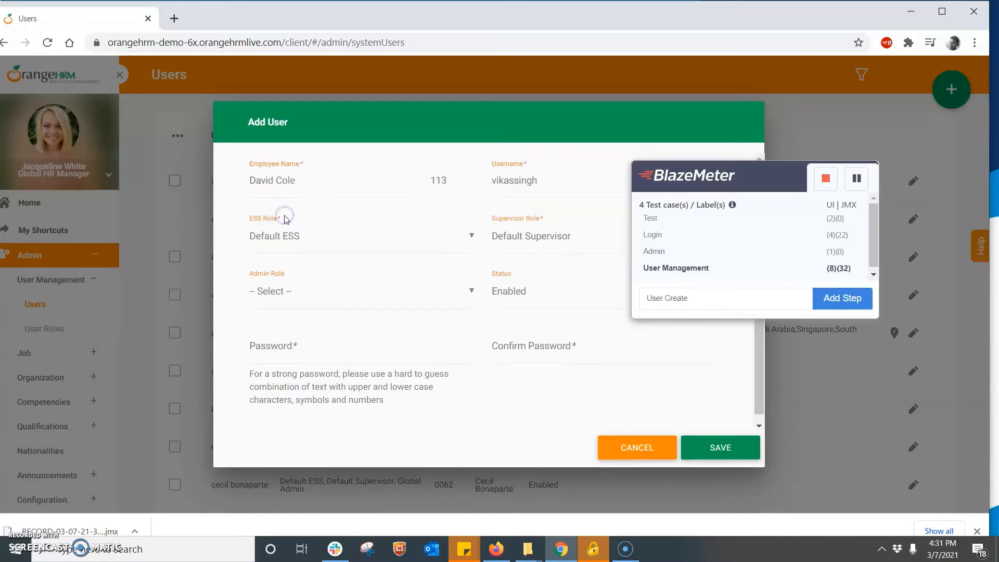
- Keep ESS role as Default ESS and set Admin Role to Asset Manager
click(335, 249)
click(312, 278)
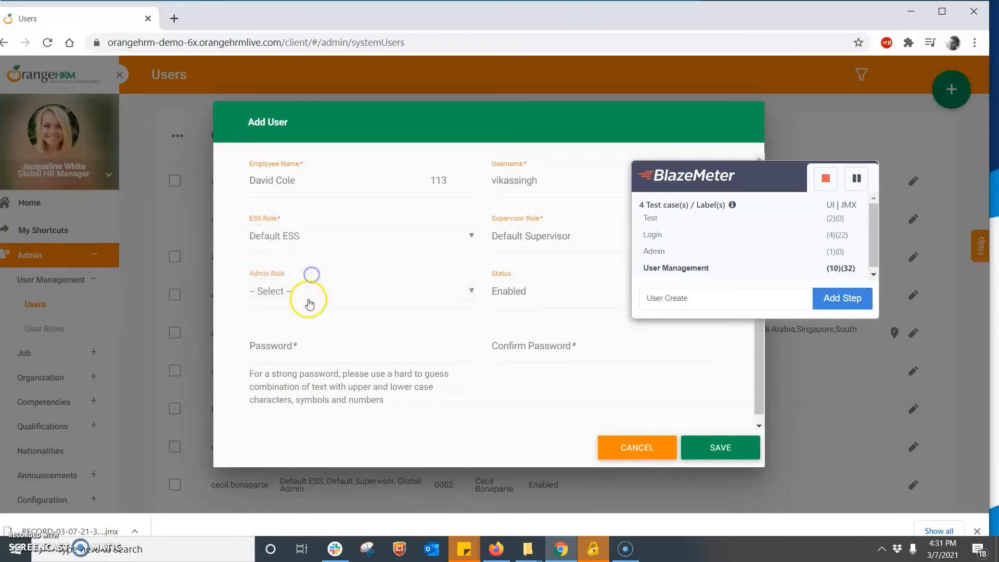
click(306, 300)
click(307, 299)
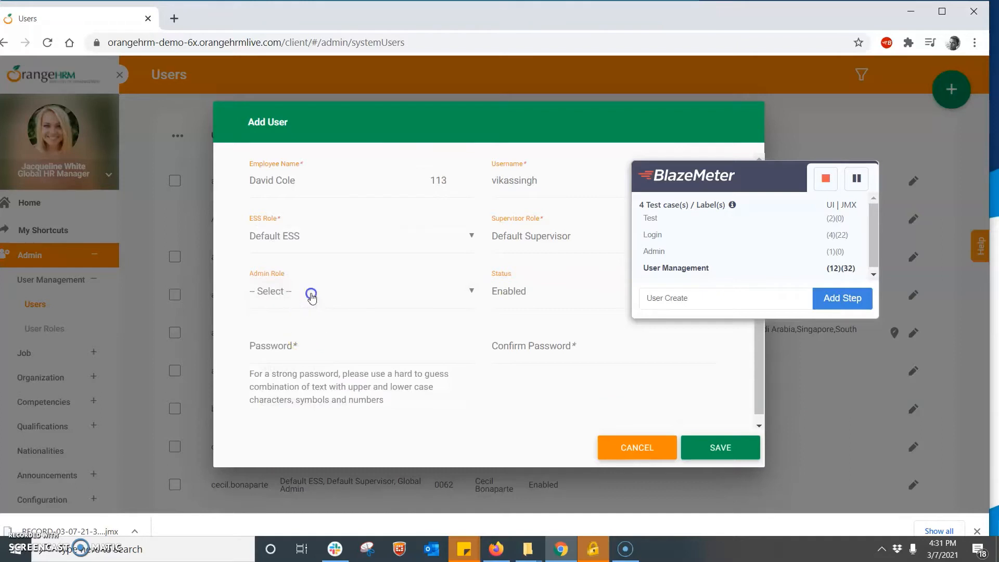
click(310, 292)
click(295, 340)
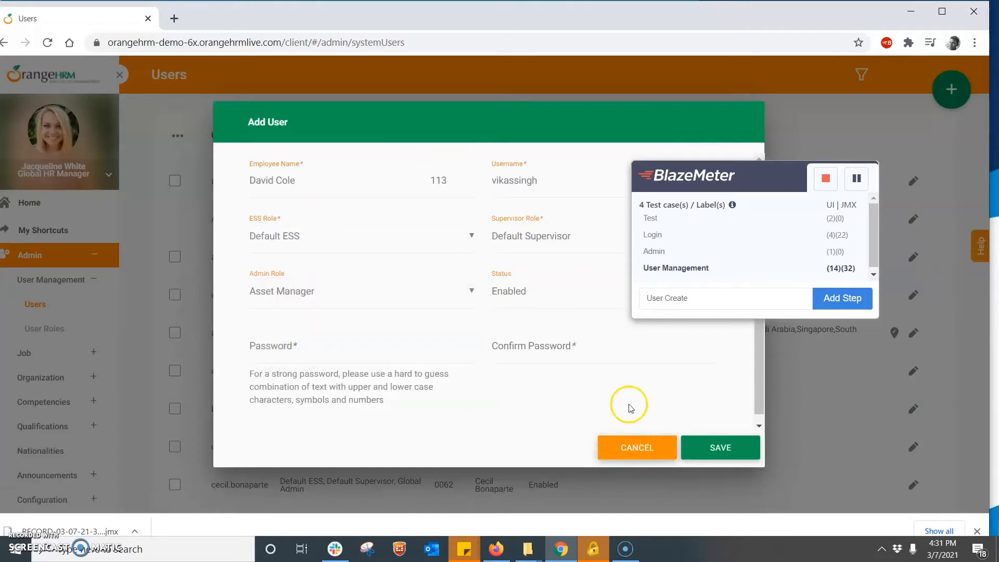
click(731, 458)
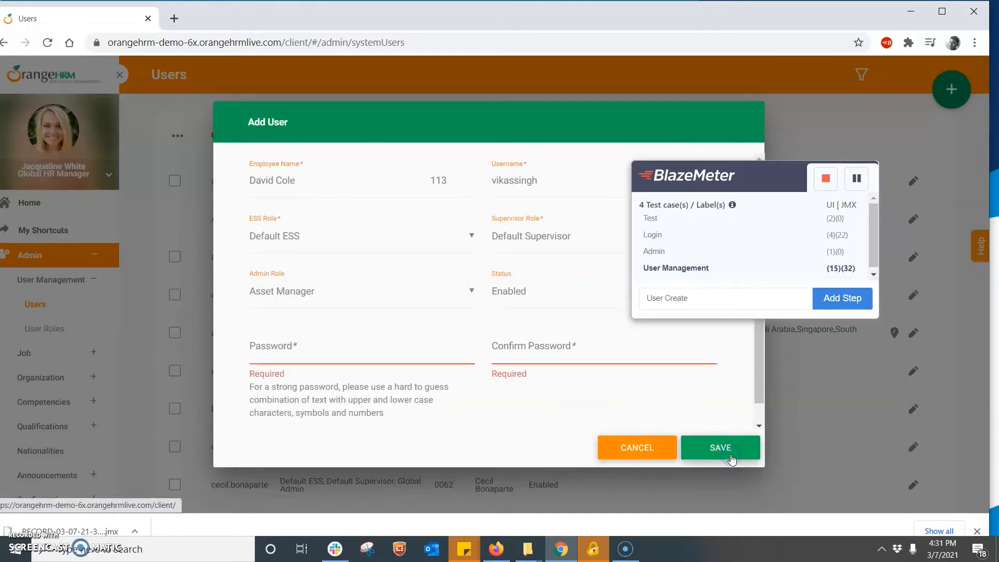
- Enter the password and its confirmation, then save the new user
click(376, 341)
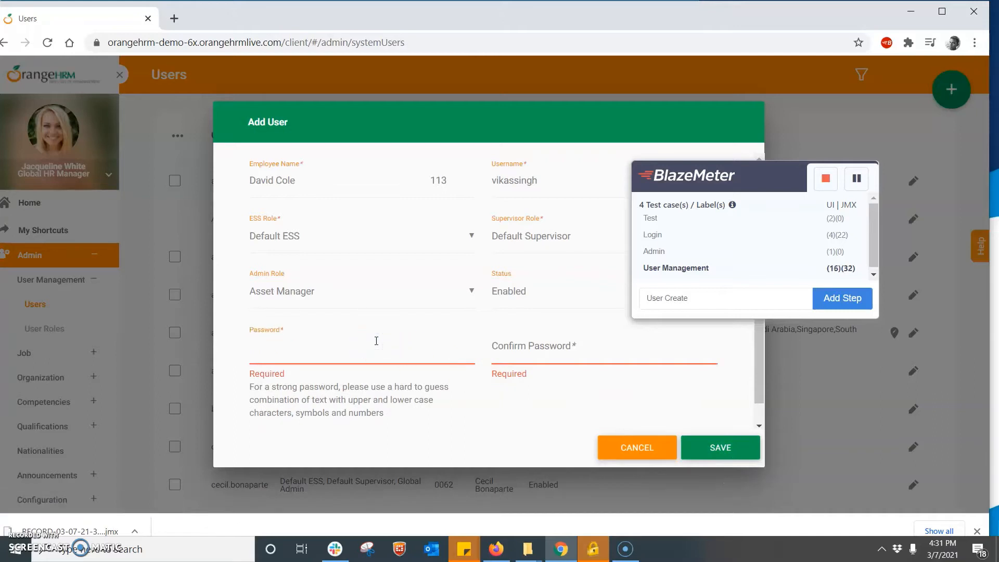
text(••)
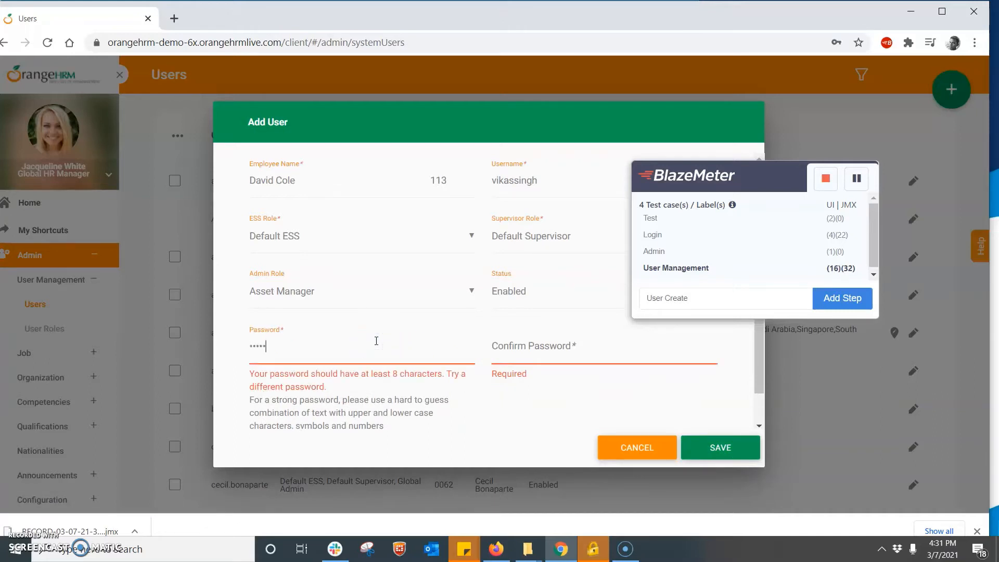
click(348, 352)
text(•••••••)
click(504, 358)
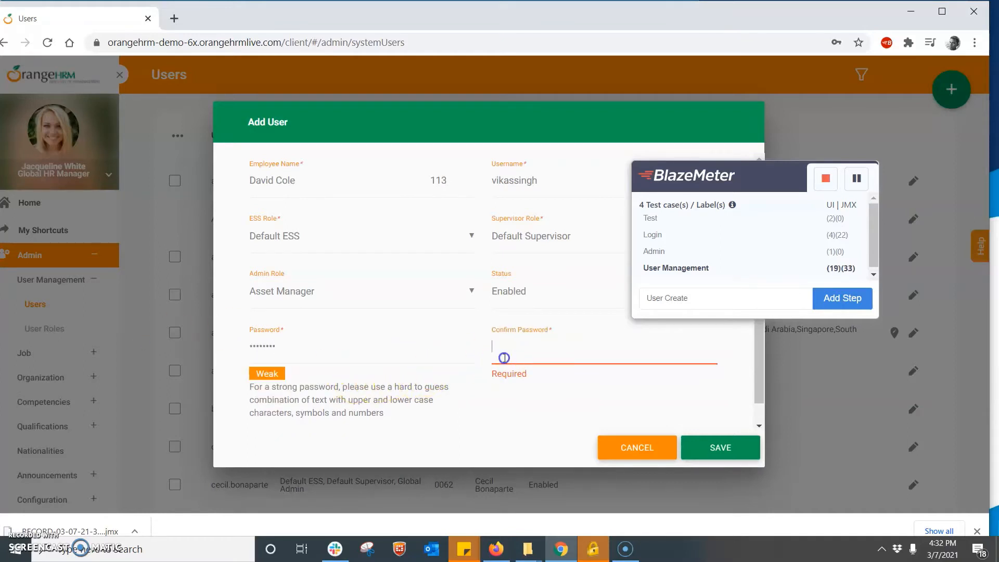
text(••••••••)
click(722, 447)
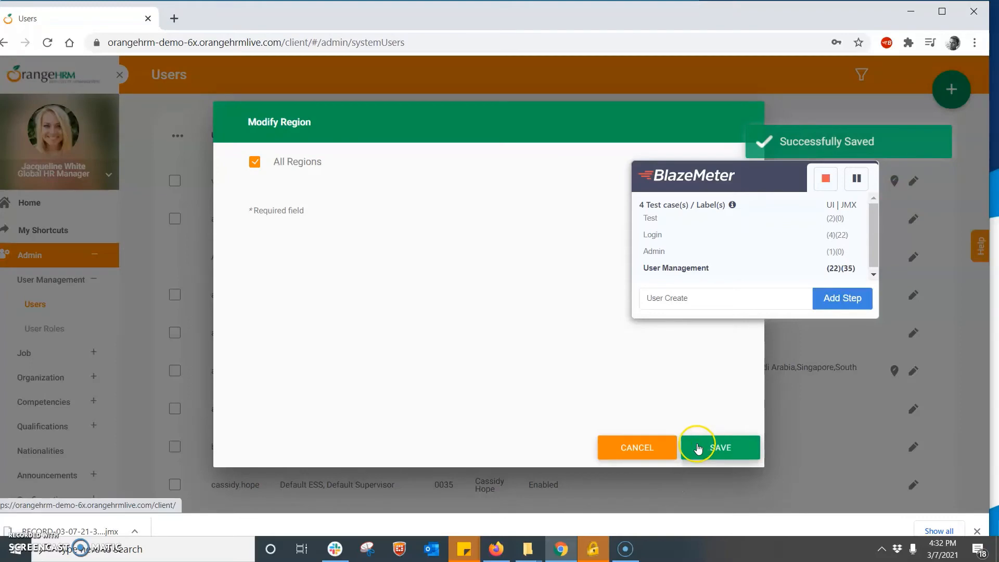
- Add User Create as a step label and scroll the recorder's list to confirm five test cases
click(698, 448)
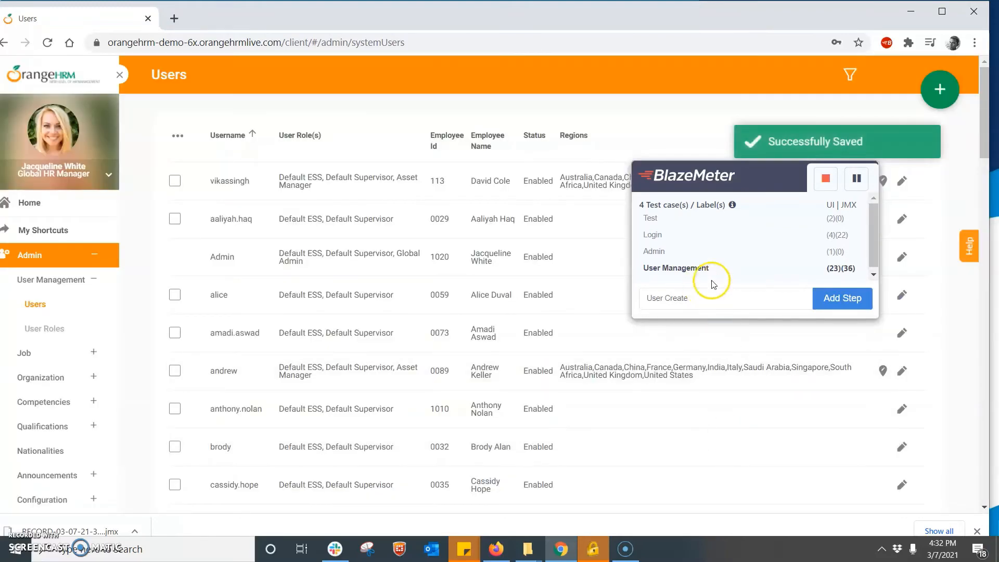
click(826, 301)
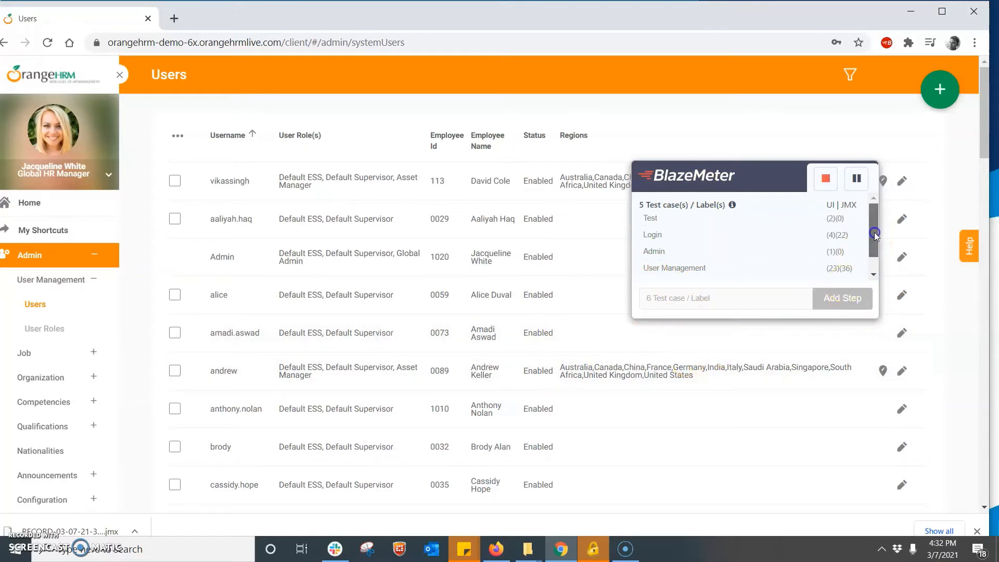
drag(874, 233, 900, 222)
drag(876, 243, 882, 328)
click(763, 308)
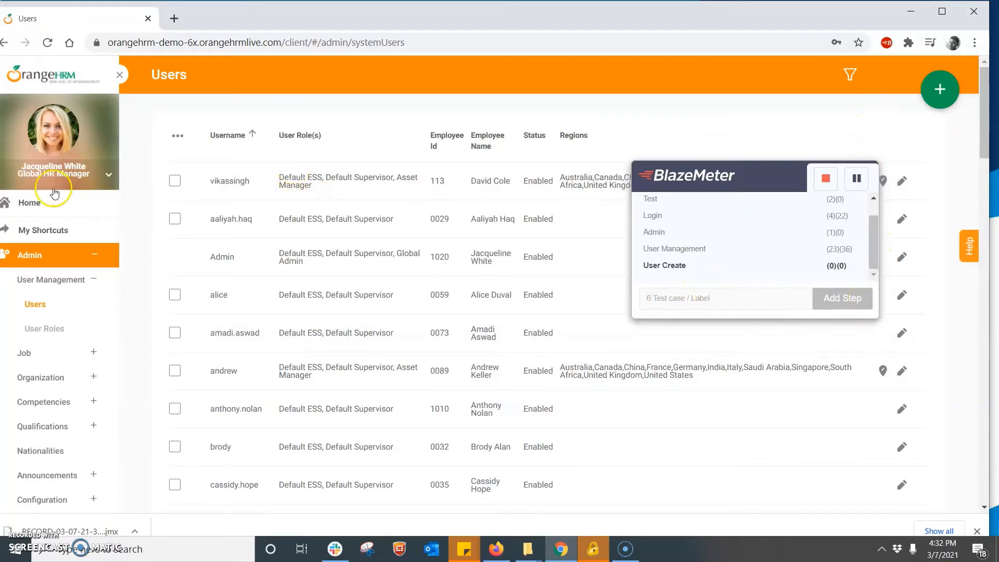
- Log out of OrangeHRM via the profile menu and stop the BlazeMeter recording
click(105, 178)
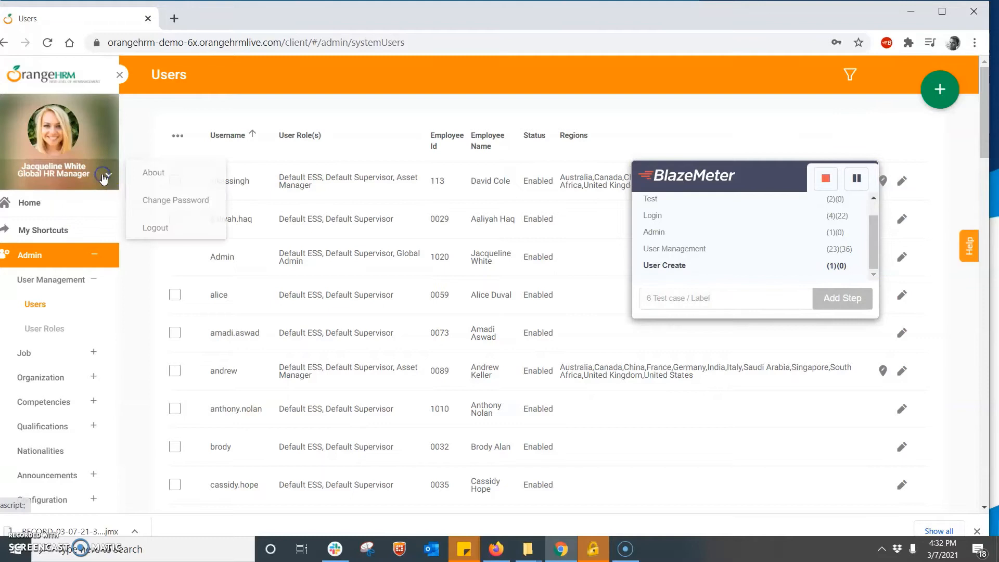
click(161, 226)
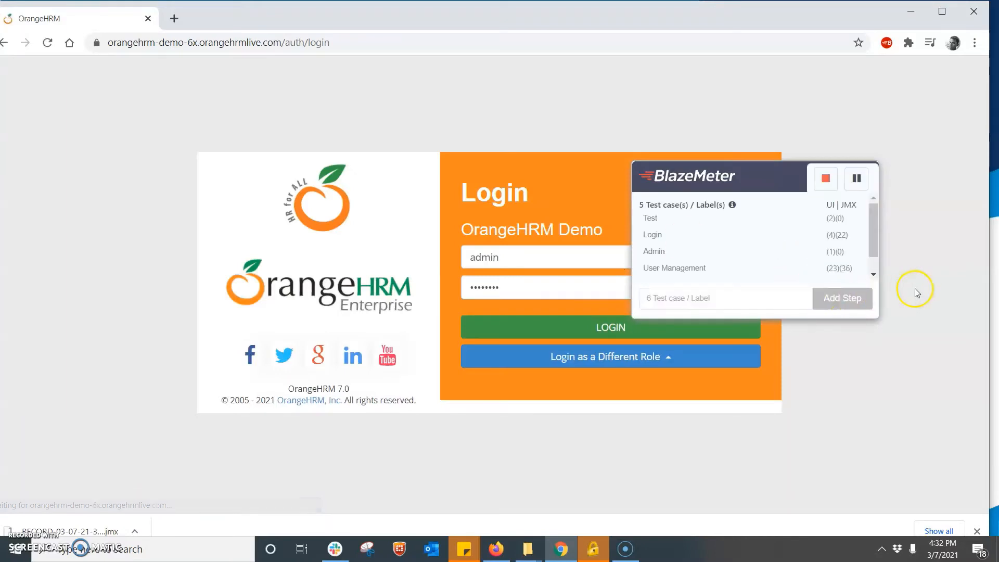
click(826, 179)
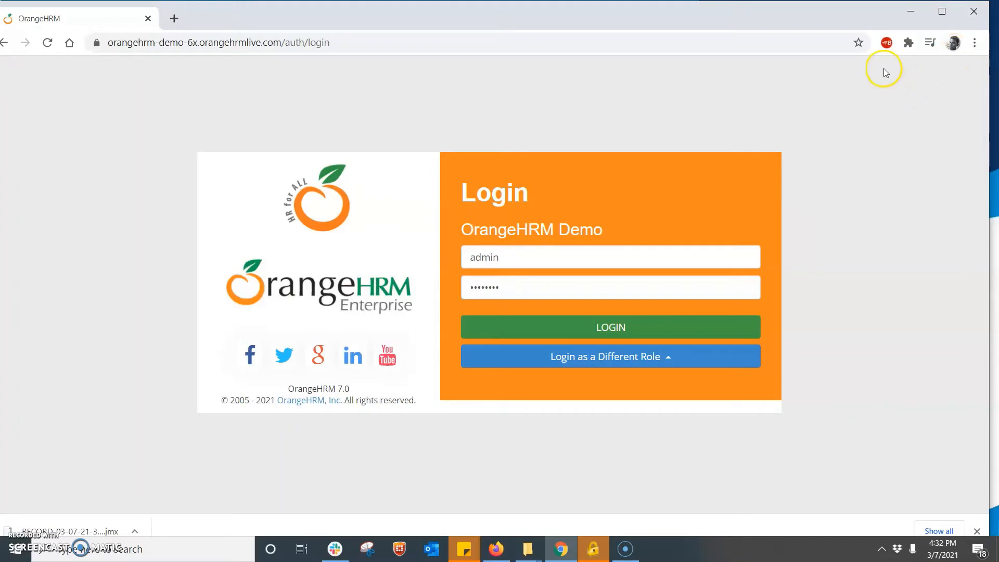
- Export the BlazeMeter recording as a JMeter JMX script for orangehrmlive.com, downloading Demo-Session.jmx
click(886, 44)
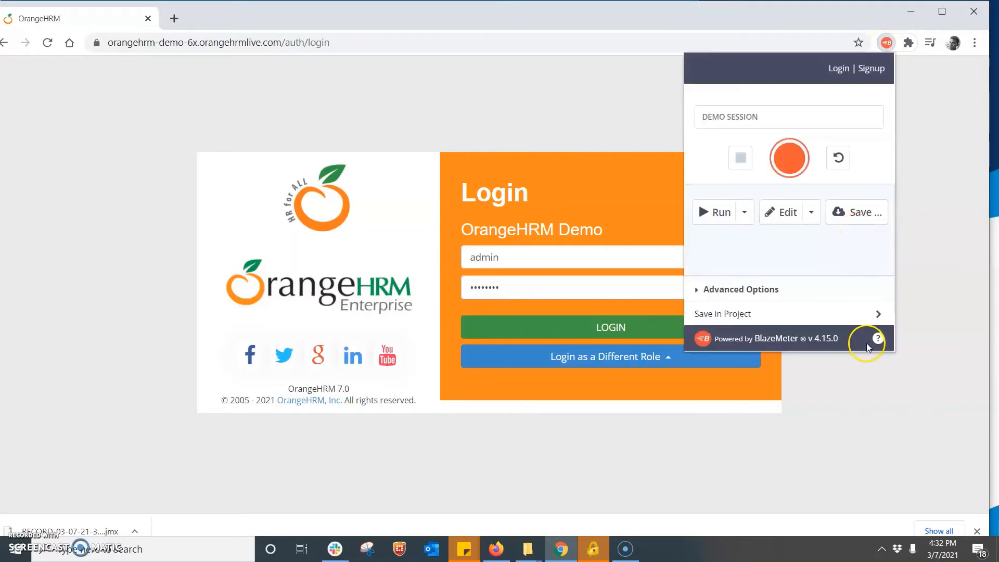
click(850, 213)
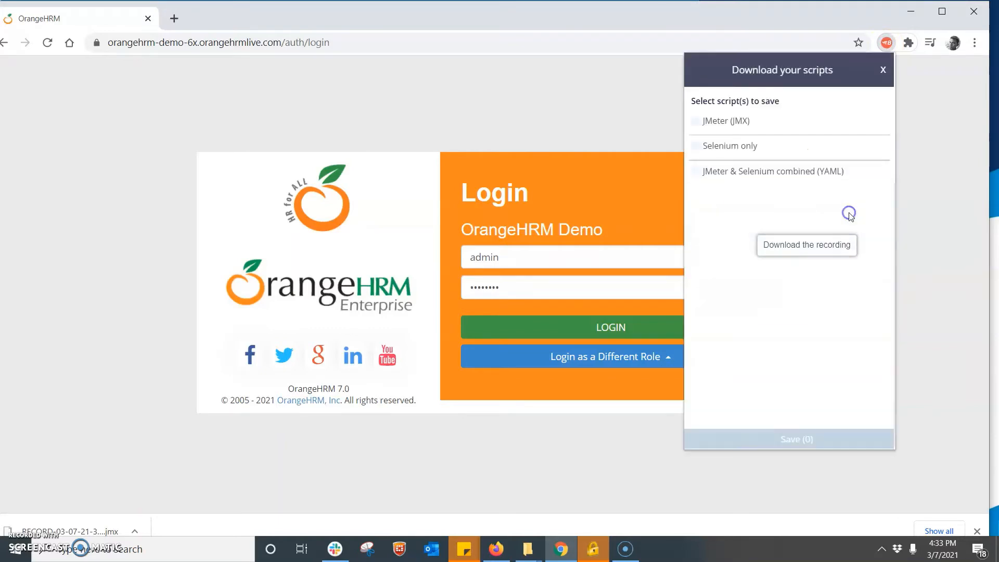
click(696, 120)
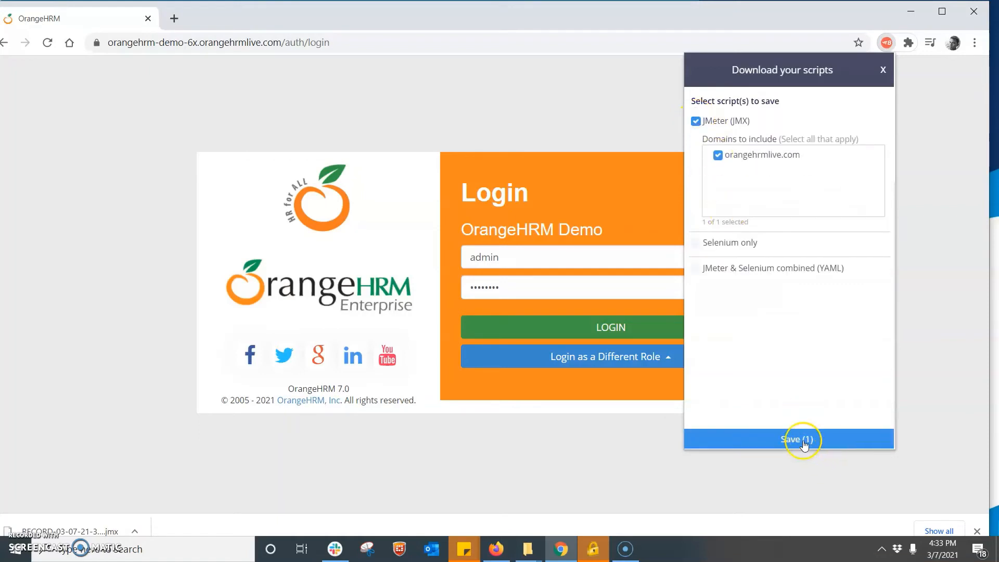
click(801, 440)
click(763, 374)
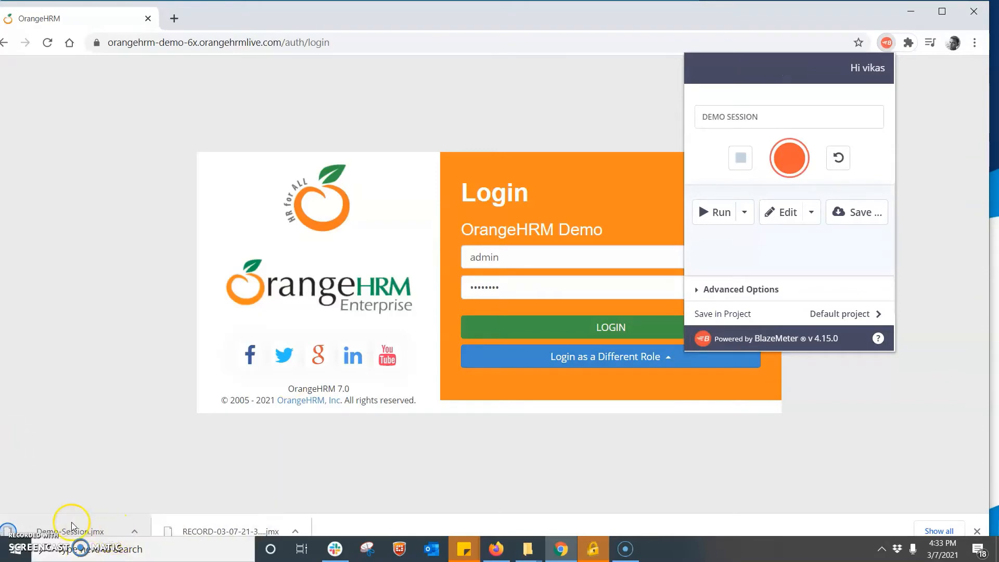
- Copy Demo-Session.jmx from the Downloads folder and paste it onto the desktop
right_click(78, 531)
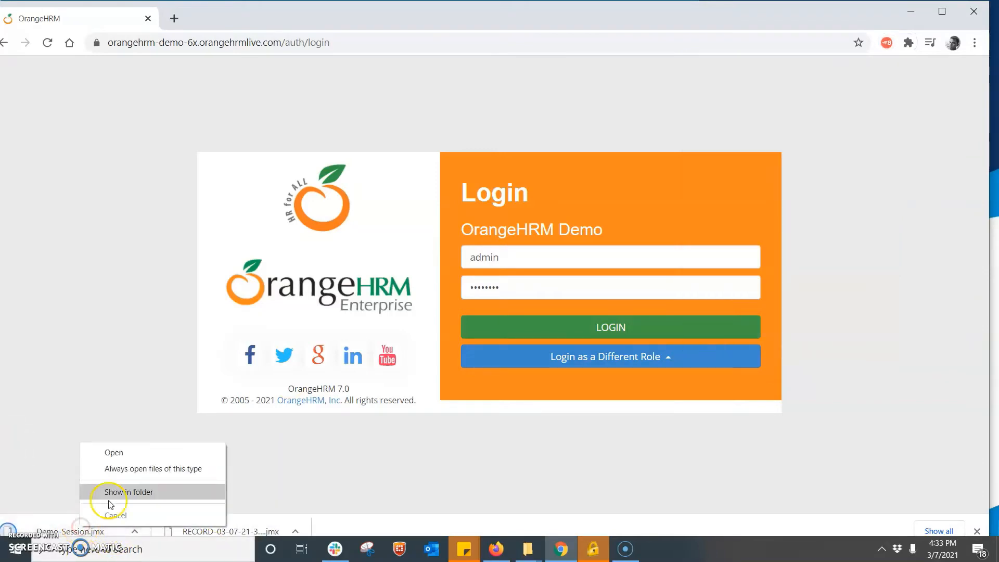
click(131, 492)
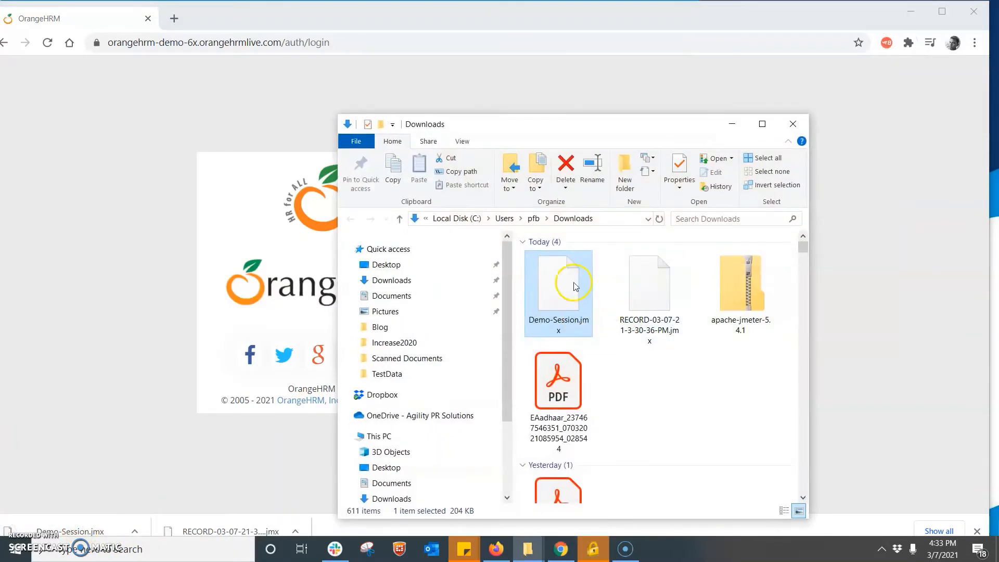
right_click(556, 278)
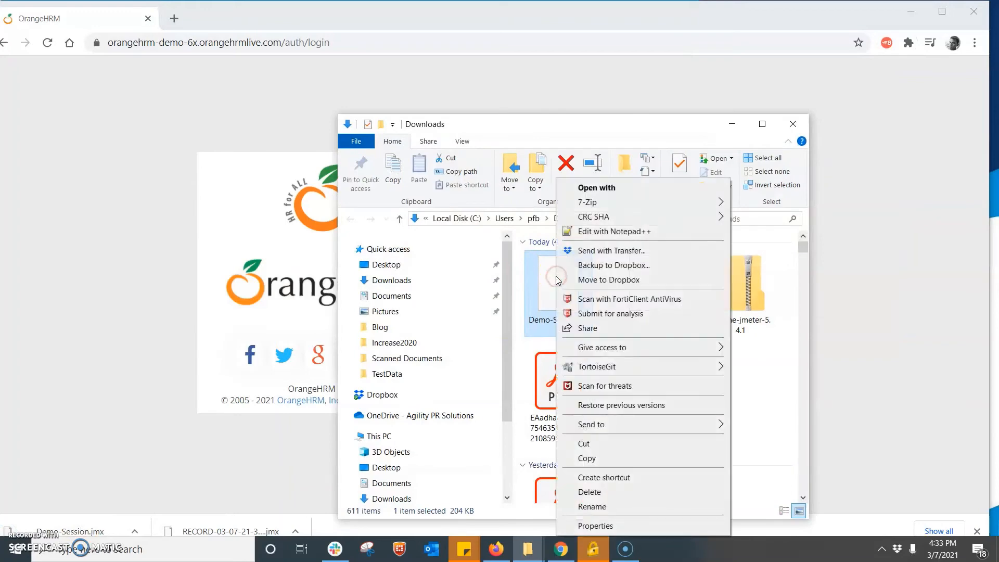
click(597, 459)
key(super+d)
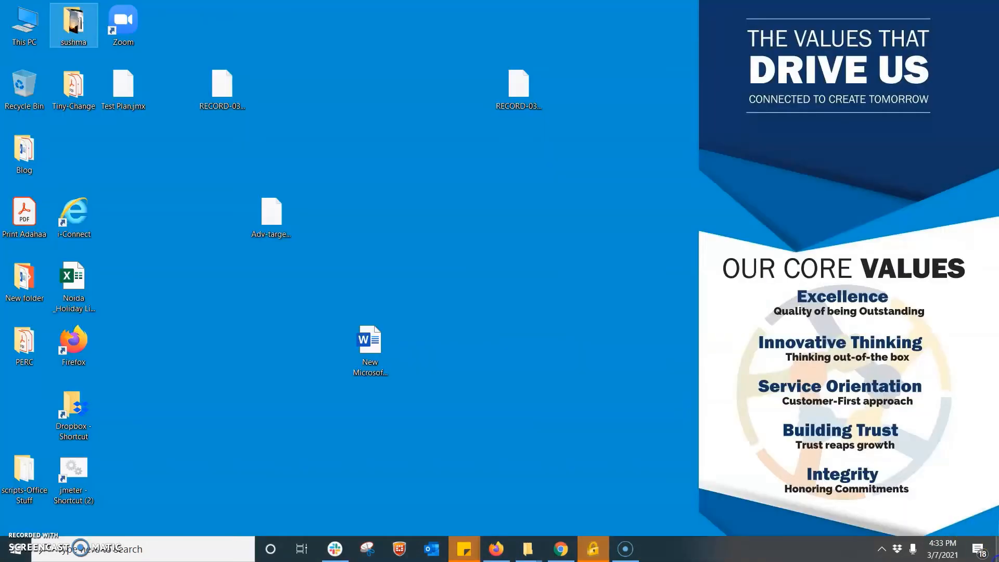
right_click(487, 226)
click(539, 287)
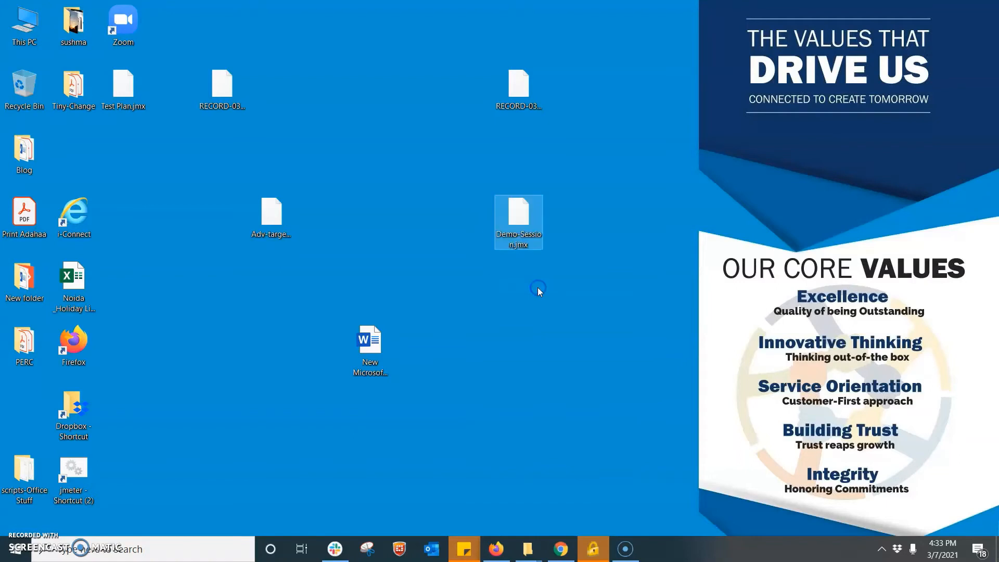
- Launch JMeter from its desktop shortcut and drag Demo-Session.jmx into it to load the test plan
double_click(66, 473)
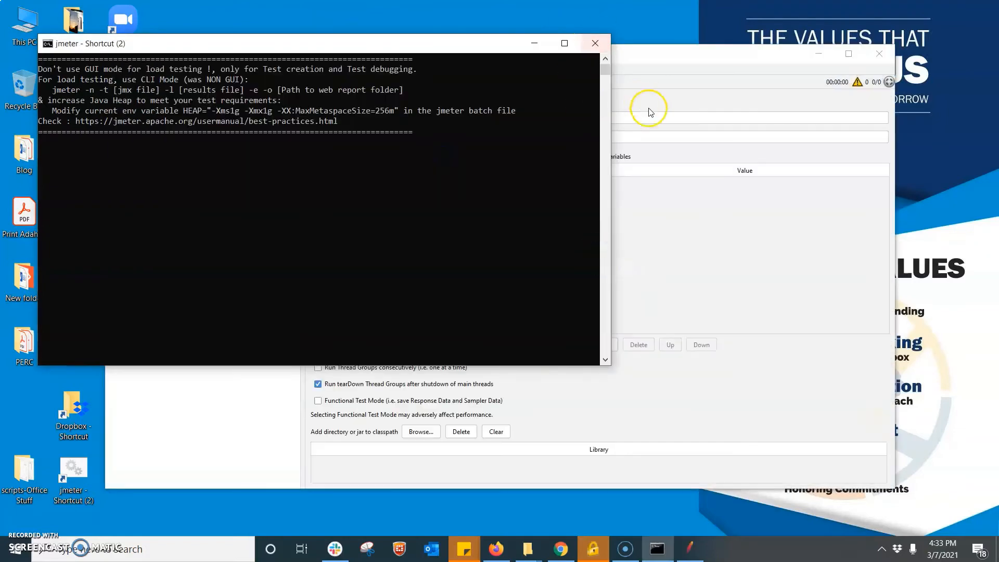
click(534, 43)
drag(544, 56, 888, 283)
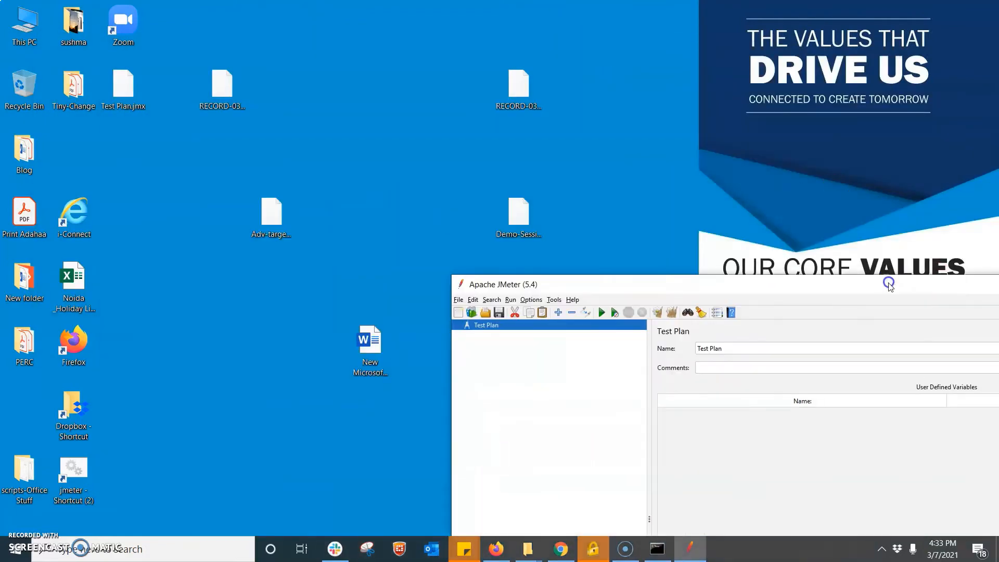
click(516, 217)
drag(516, 218, 517, 397)
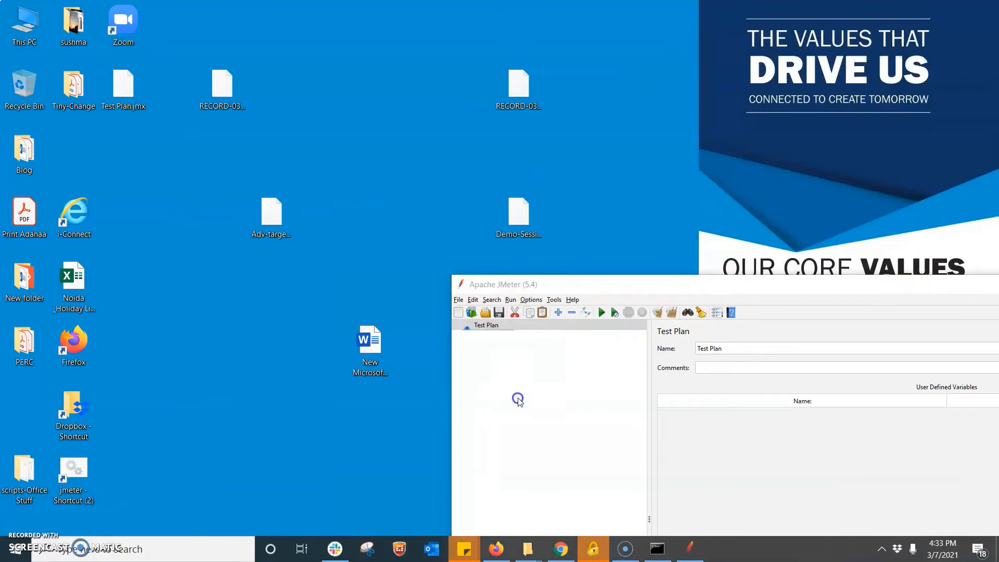
drag(680, 283, 391, 6)
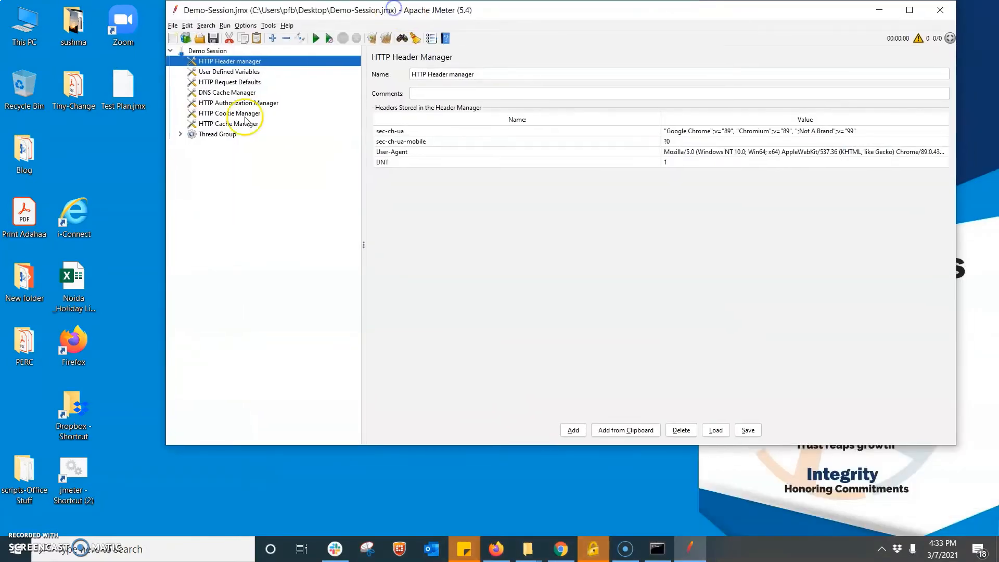
- Expand the Thread Group, maximize JMeter, and review the Demo Session test plan name and comment
click(180, 135)
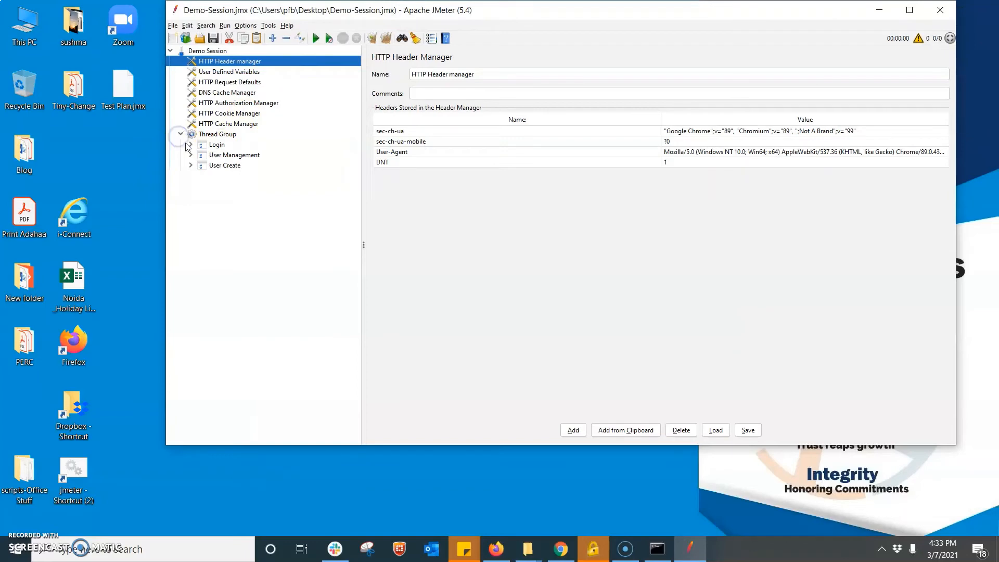
click(908, 10)
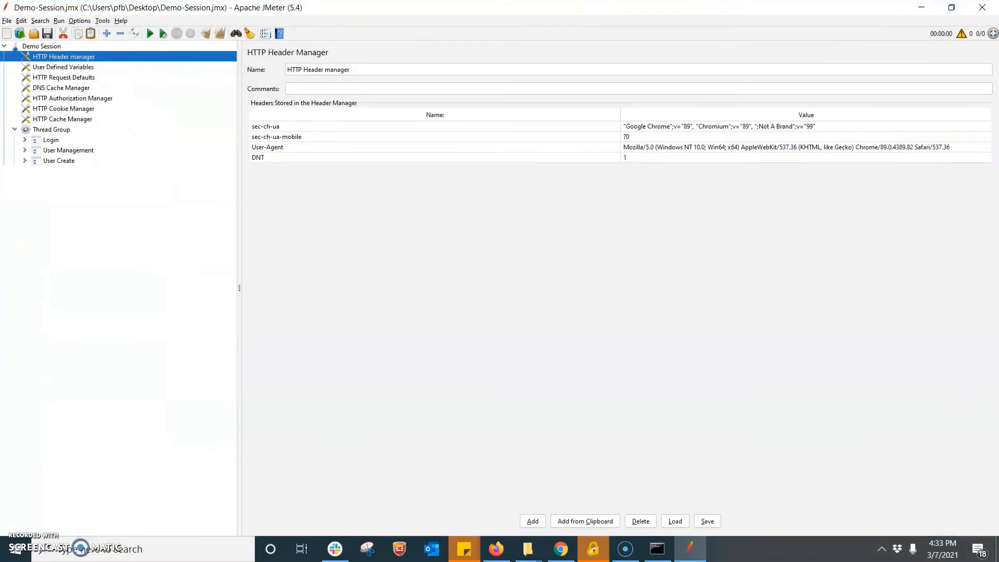
click(40, 46)
click(335, 71)
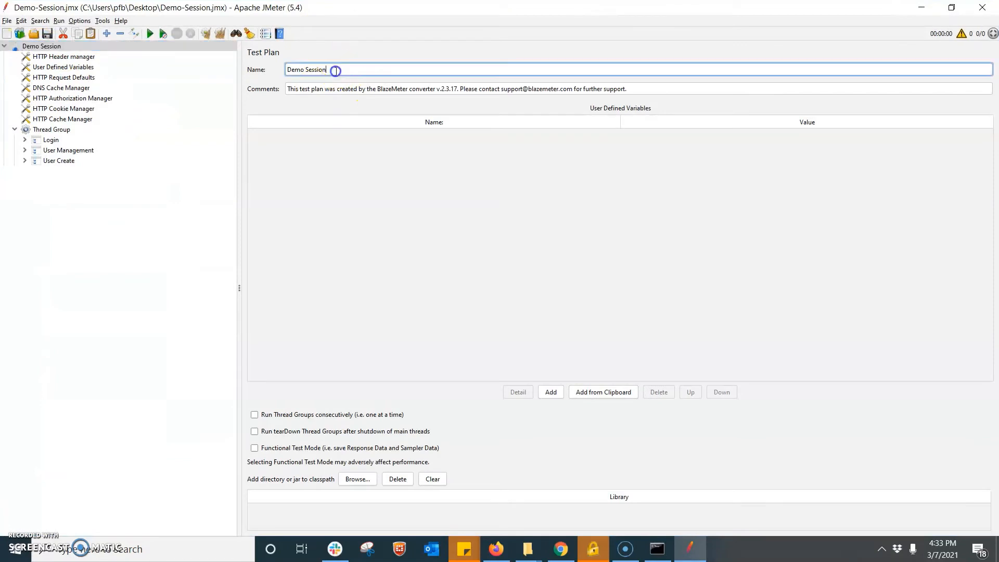
drag(335, 70, 297, 63)
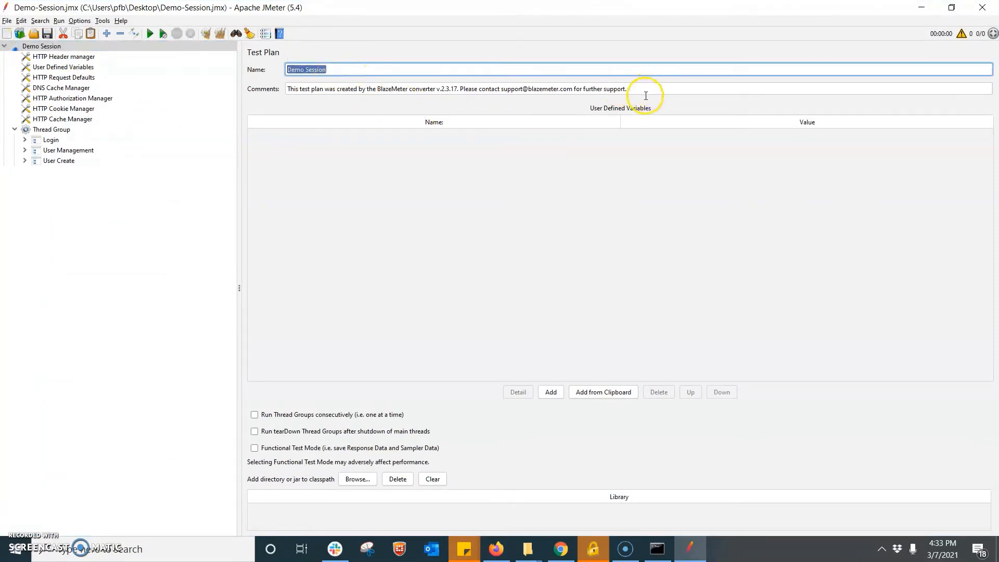
drag(646, 88, 483, 89)
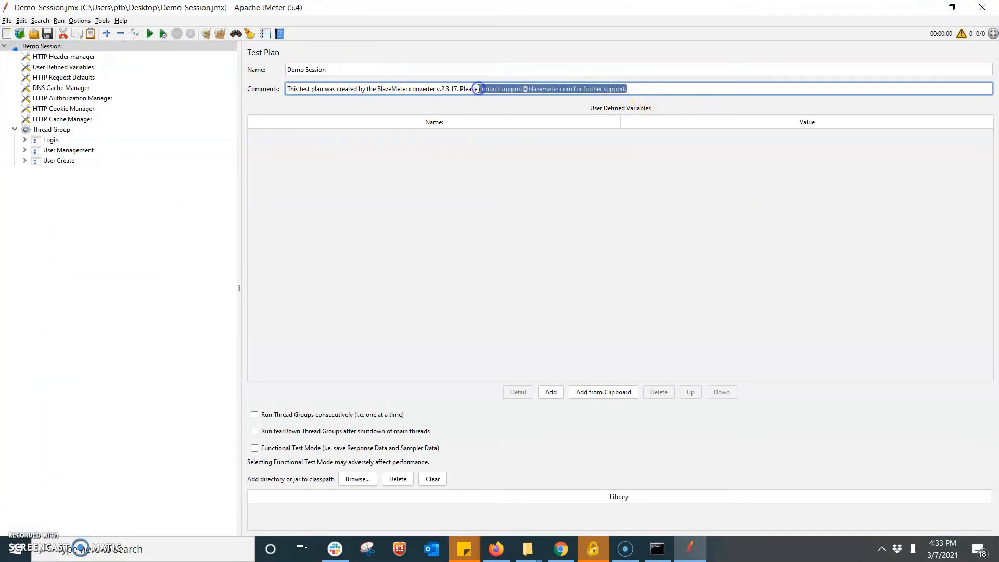
- Inspect the BASE_URL_1 variable's name and value in User Defined Variables
click(62, 67)
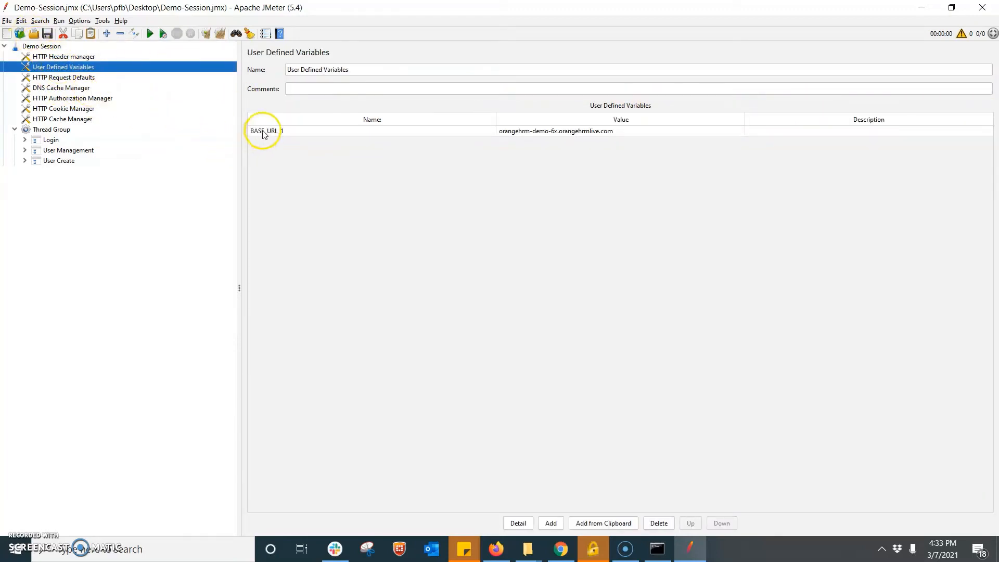
double_click(282, 130)
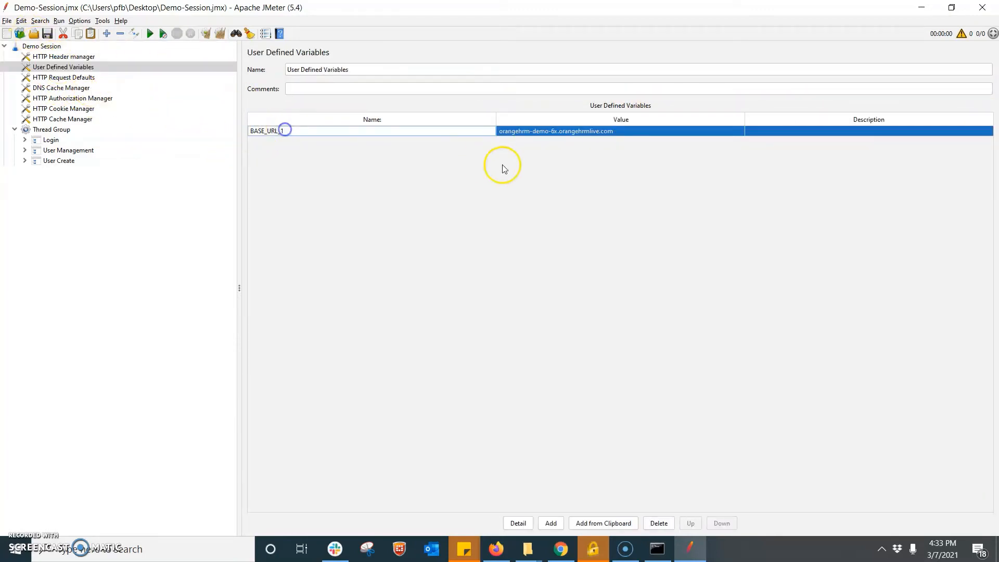
double_click(635, 134)
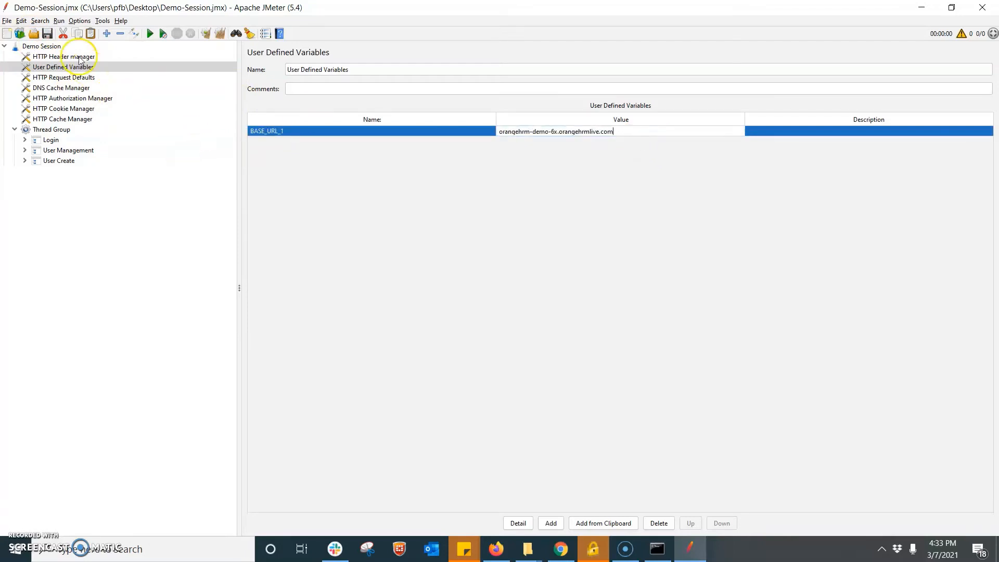
- Review the HTTP Request Defaults, DNS Cache, Authorization, Cookie and Cache Manager settings
click(70, 79)
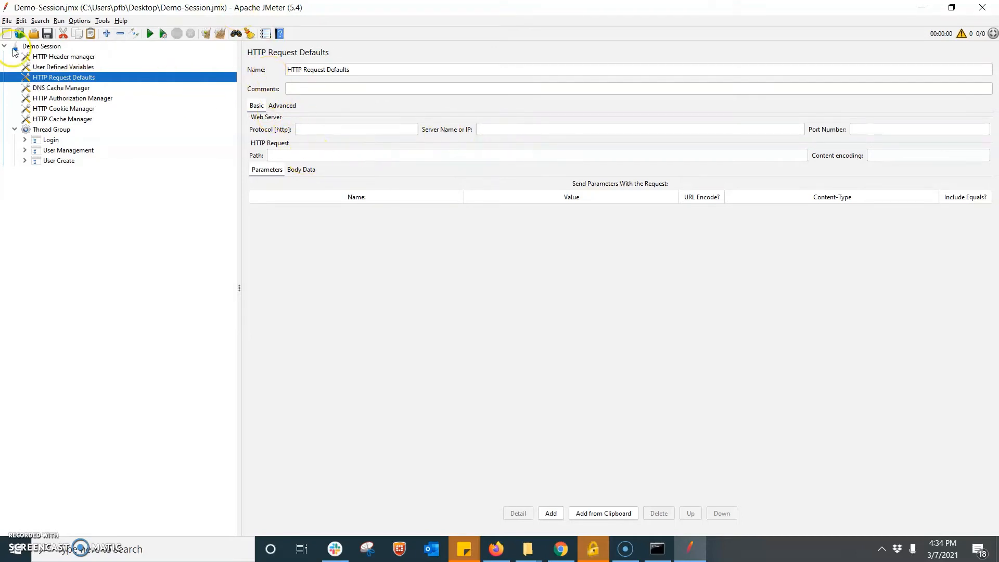
click(62, 89)
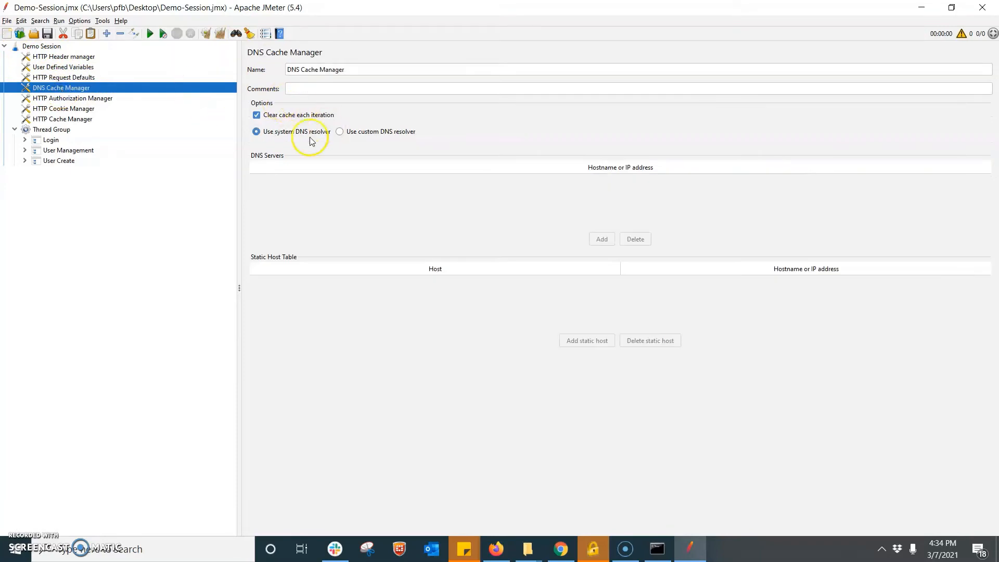
click(71, 99)
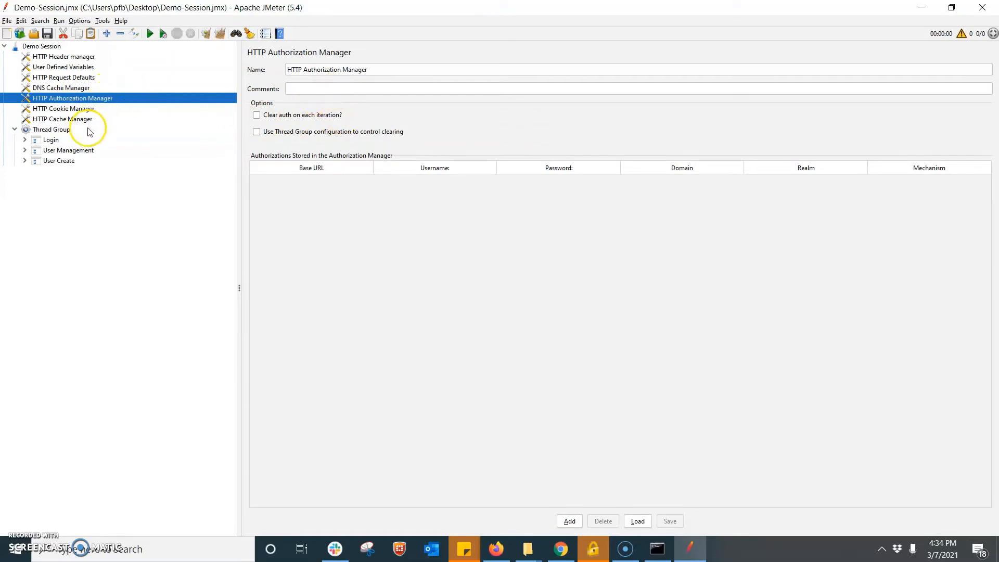
click(73, 109)
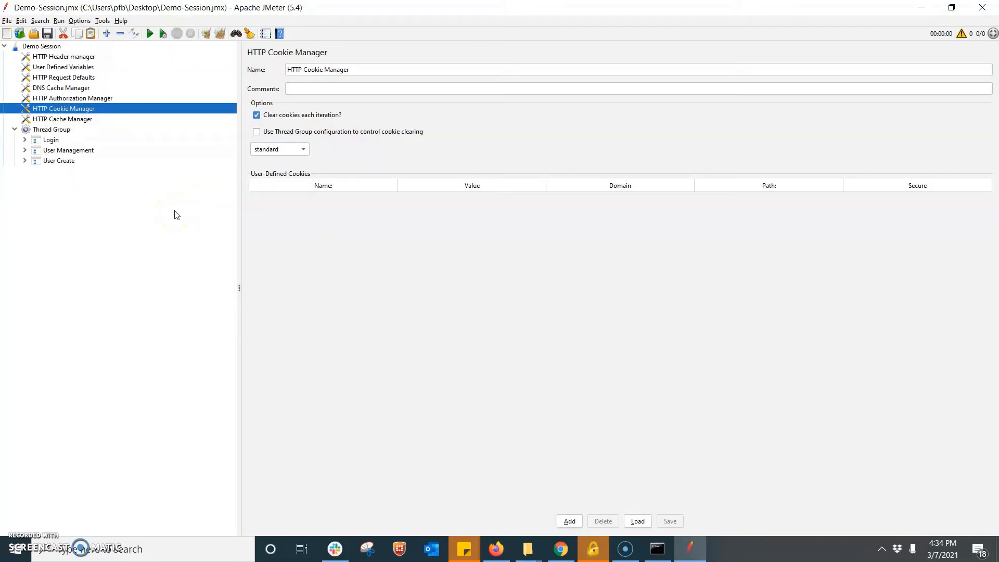
click(80, 120)
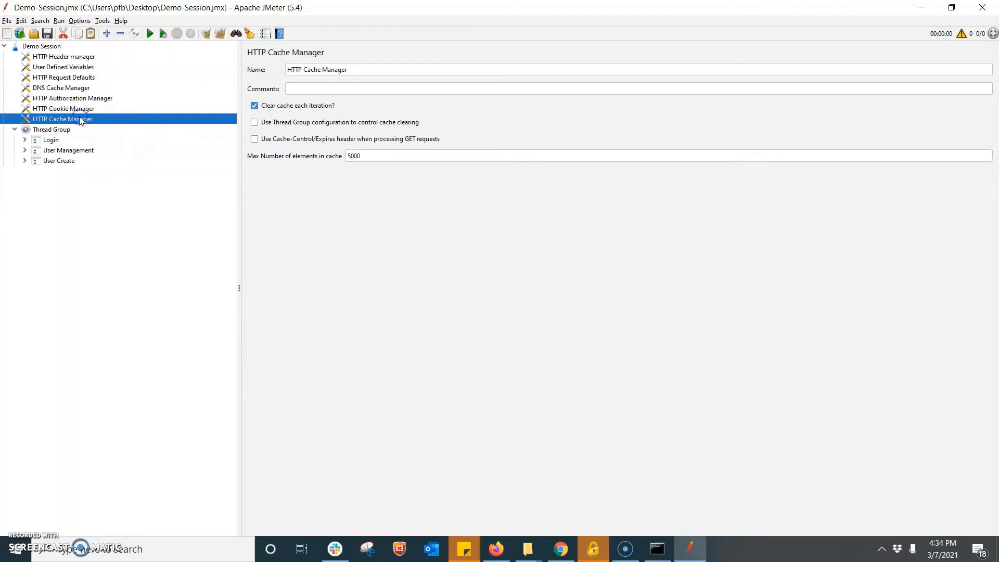
click(25, 140)
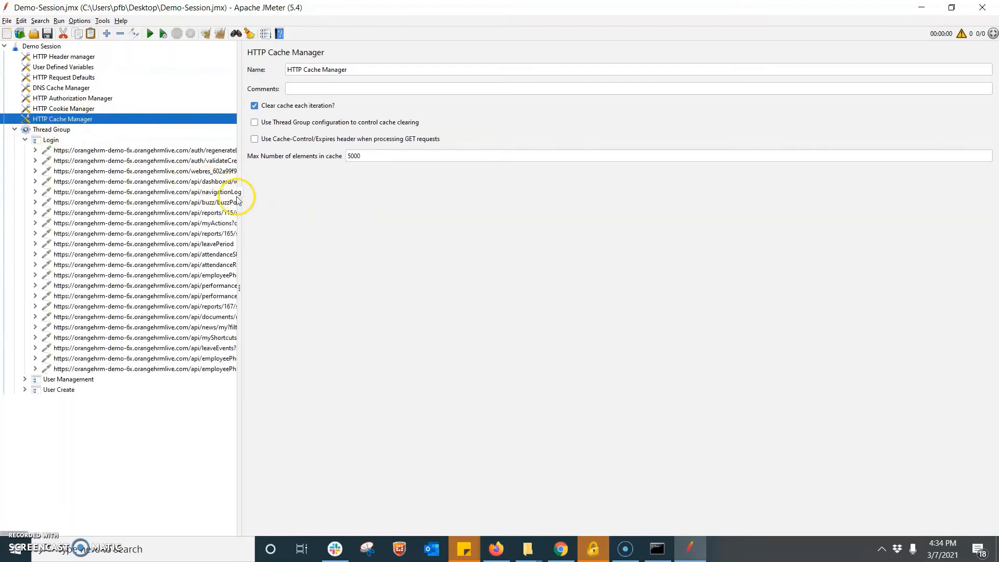
- Rename the regenerateLoginCsrfToken request to Home and validateCredentials to Login
drag(239, 198, 411, 199)
click(256, 151)
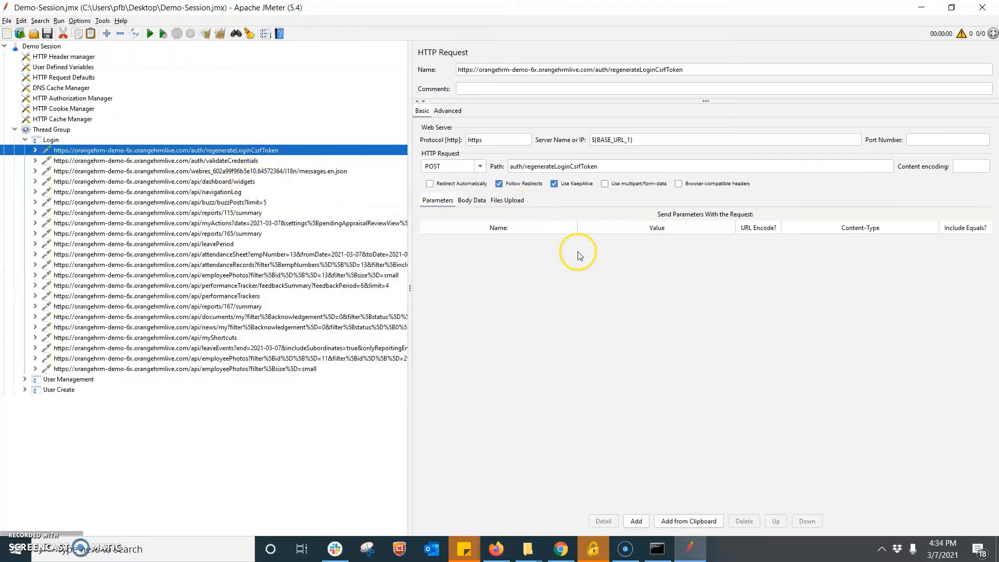
click(221, 161)
click(254, 151)
drag(708, 69, 408, 71)
text(Home)
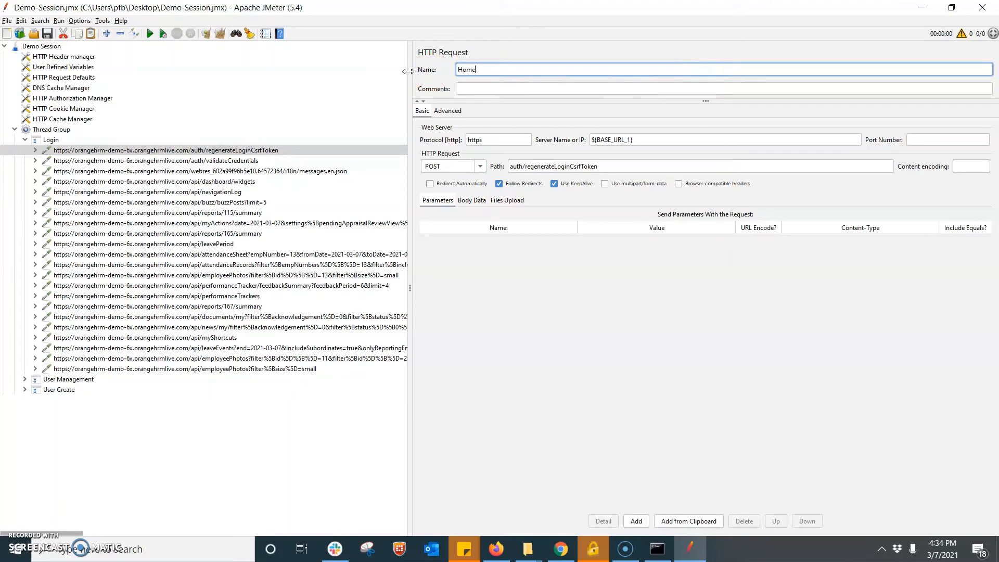
click(227, 161)
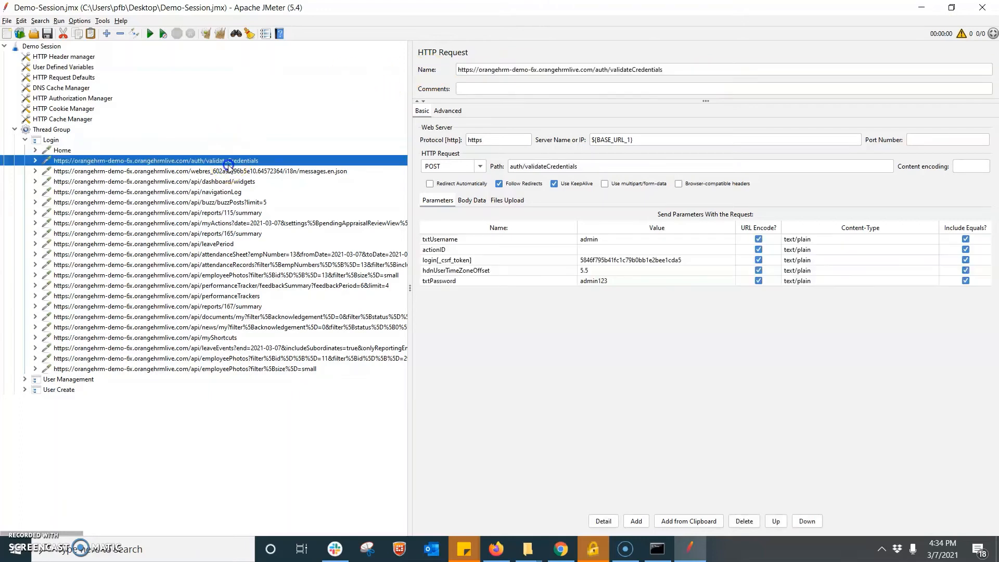
drag(695, 68, 427, 61)
text(Login)
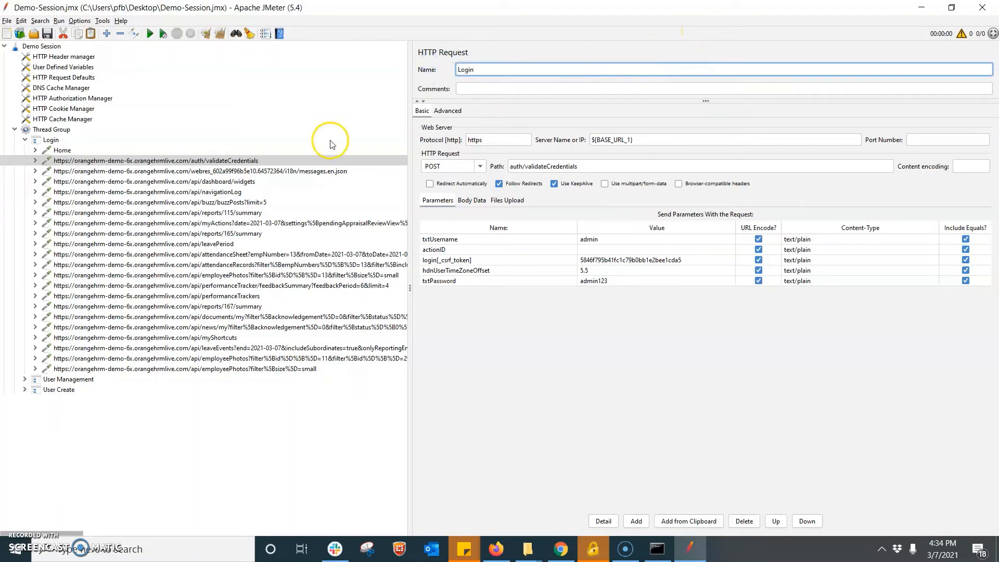
click(260, 171)
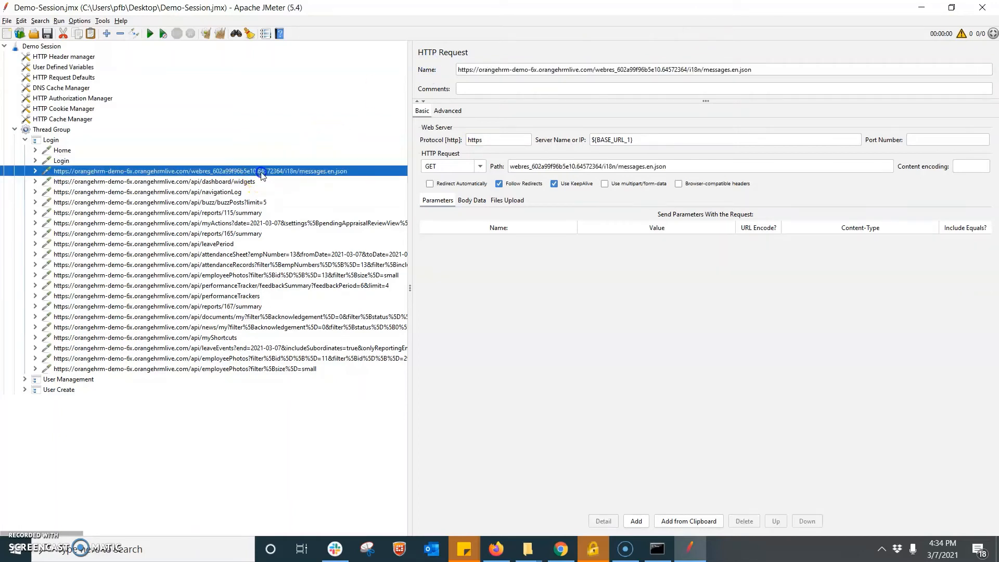
- Look through the remaining recorded requests, from messages.en.json to the last employeePhotos
click(62, 150)
click(62, 161)
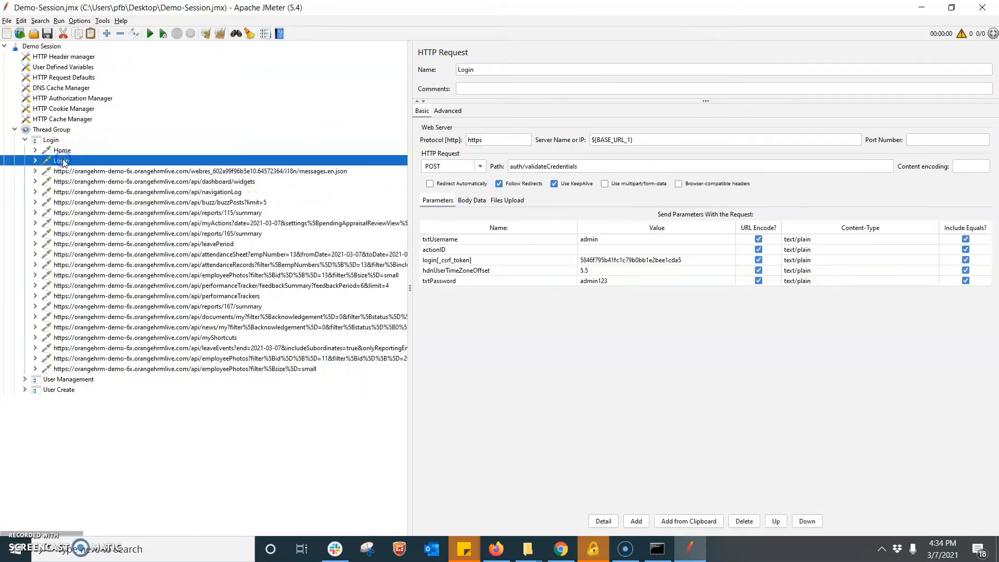
click(229, 172)
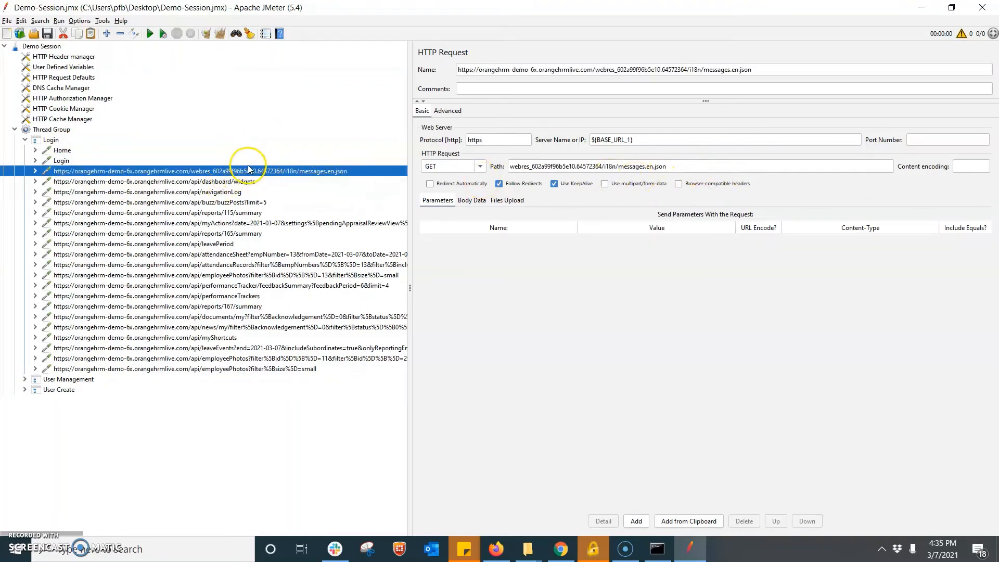
click(232, 191)
click(229, 265)
click(229, 368)
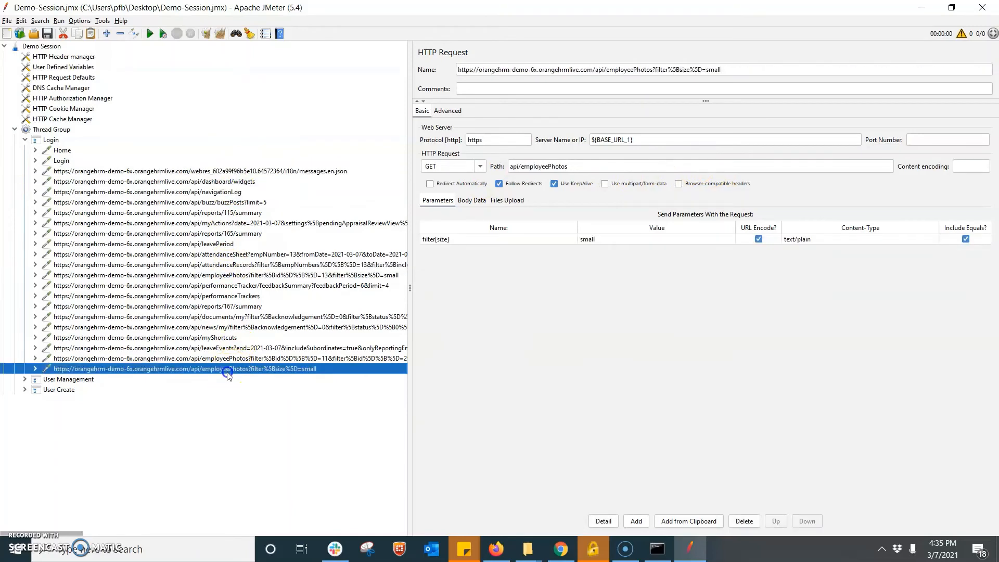
- Cut every request after Login, from messages.en.json through the last employeePhotos
click(144, 161)
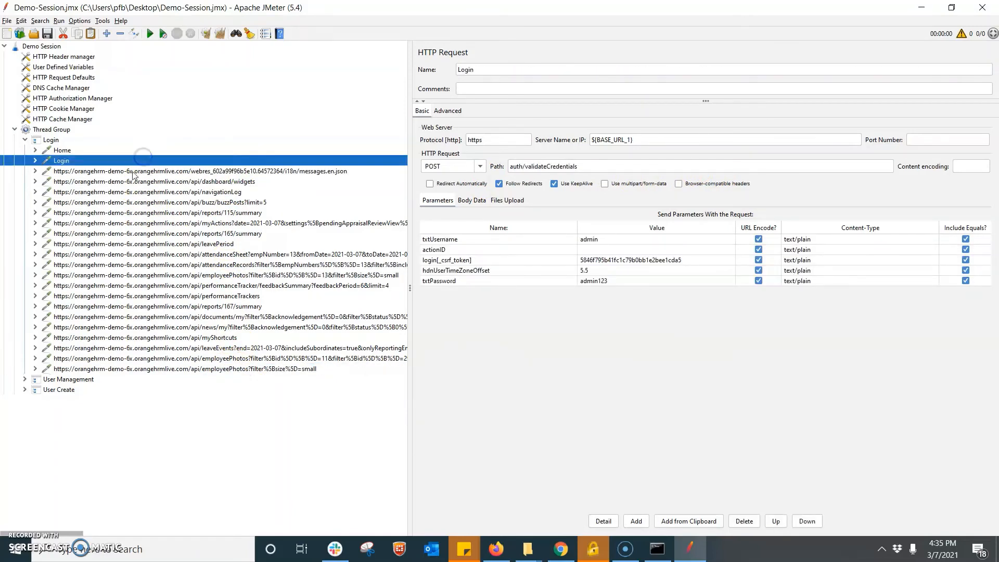
click(133, 172)
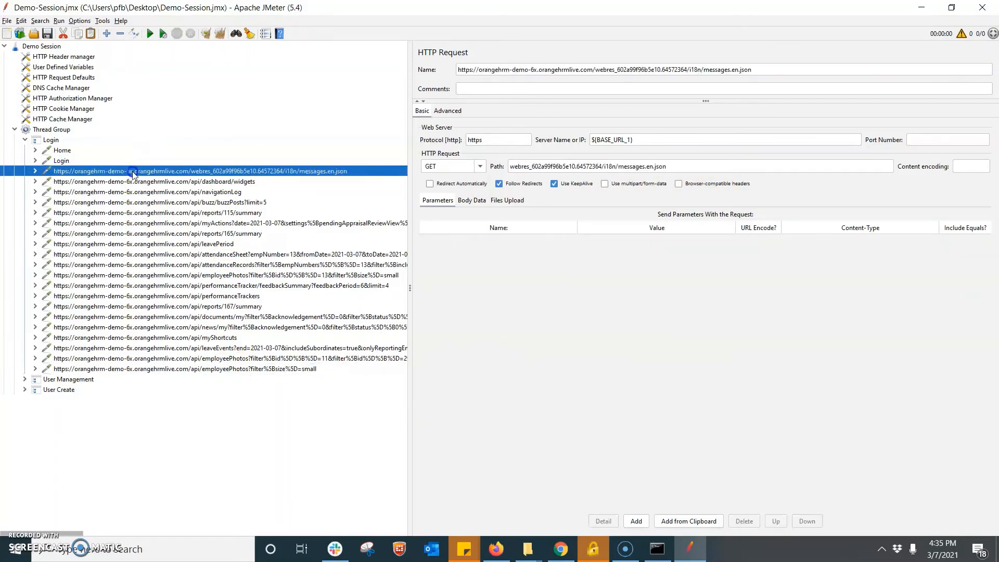
shift+click(186, 371)
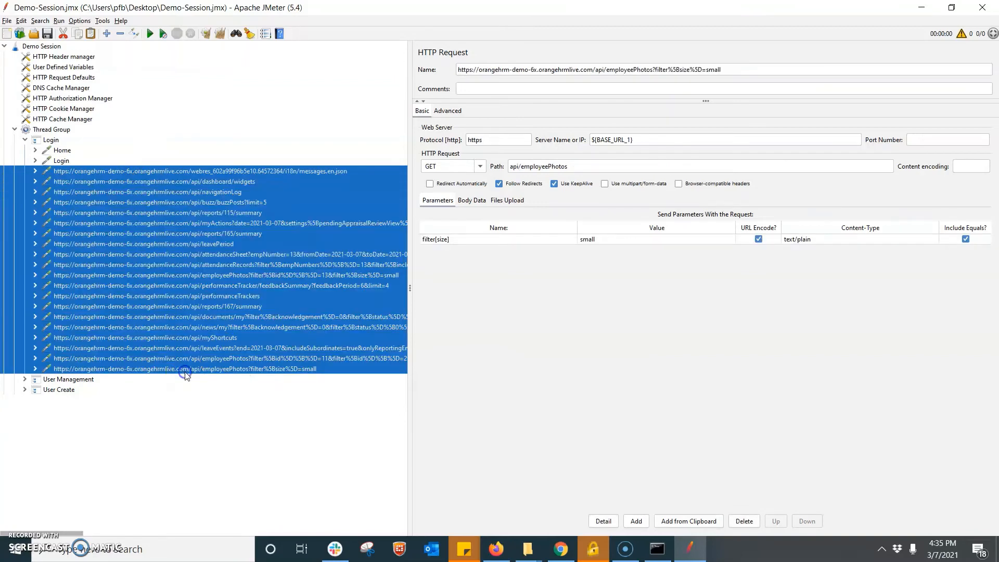
click(64, 34)
click(62, 152)
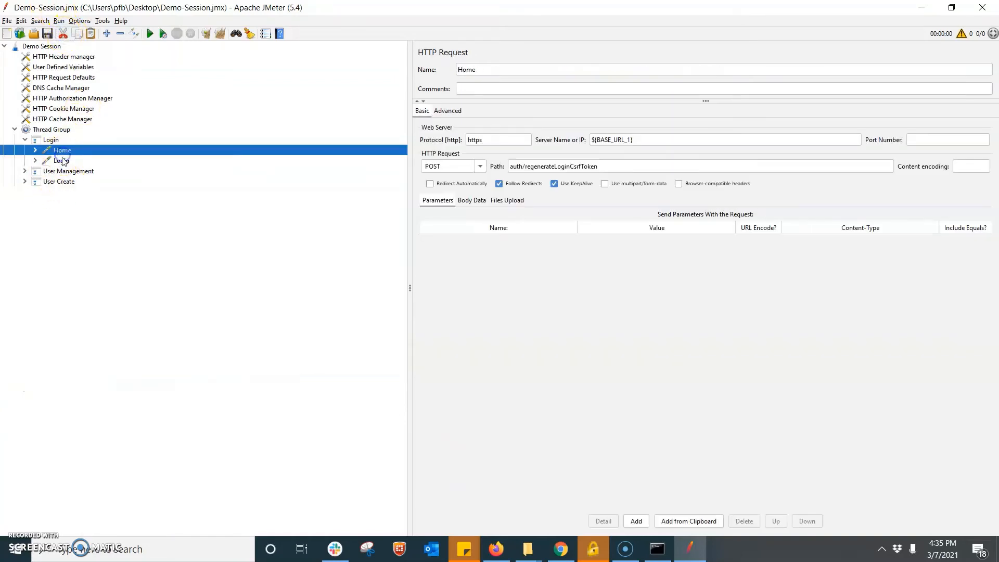
- Inspect Home's HTTP Header manager and Login's Uniform Random Timer
click(61, 161)
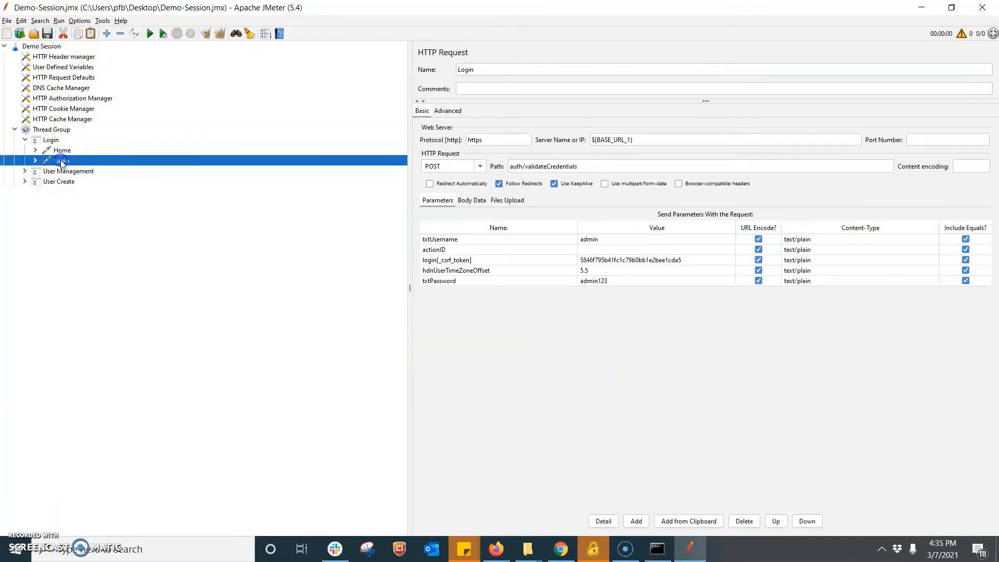
click(34, 149)
click(96, 162)
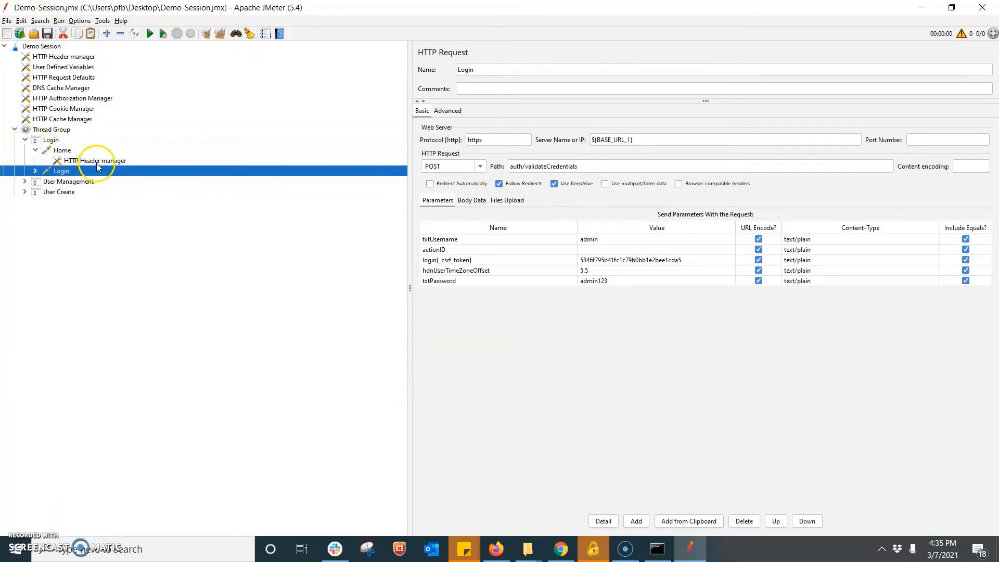
click(42, 172)
click(35, 170)
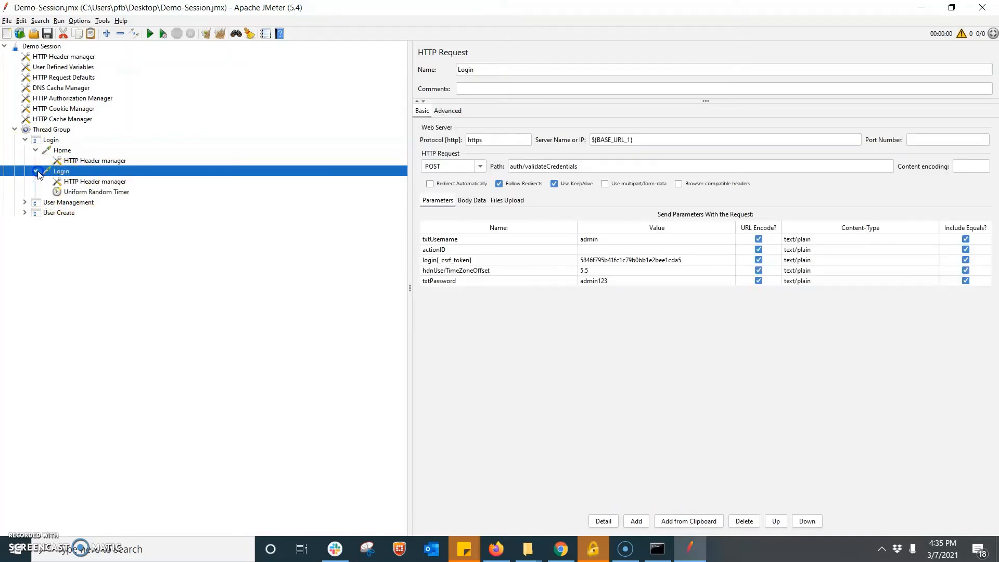
click(89, 191)
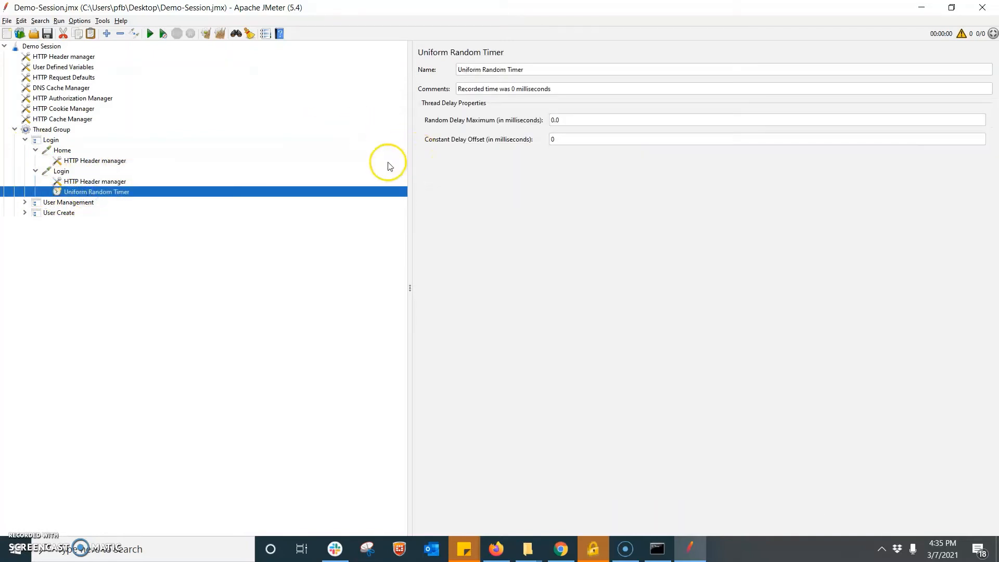
- Expand User Management, view its defaultAuthenticationSettings request, then collapse it
click(25, 202)
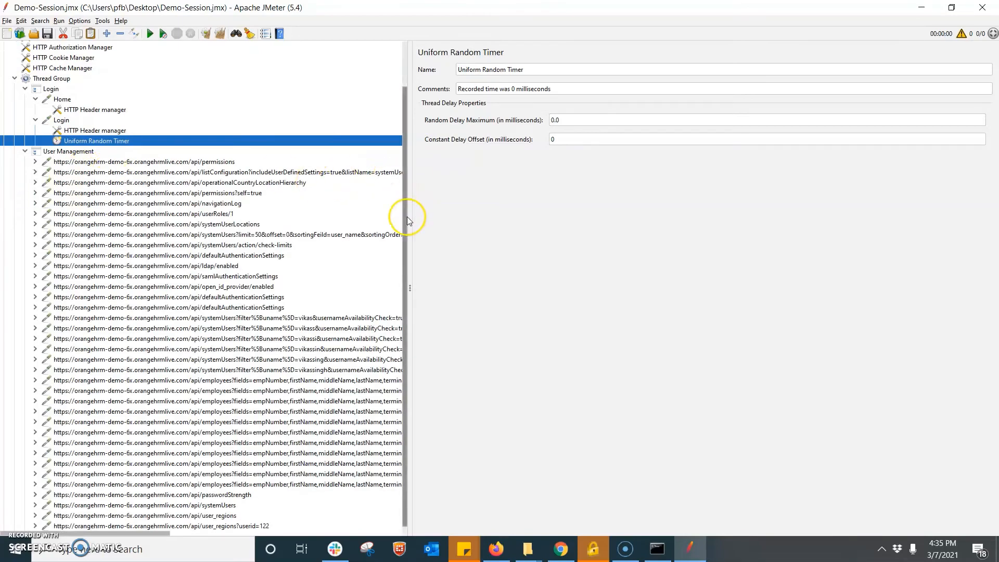
scroll(408, 216, down, 1)
click(262, 300)
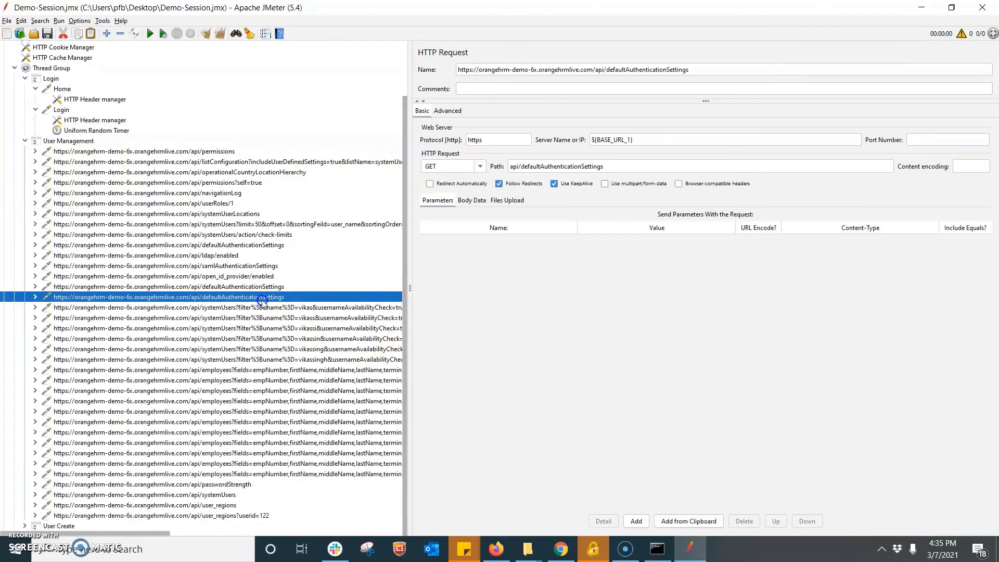
click(24, 141)
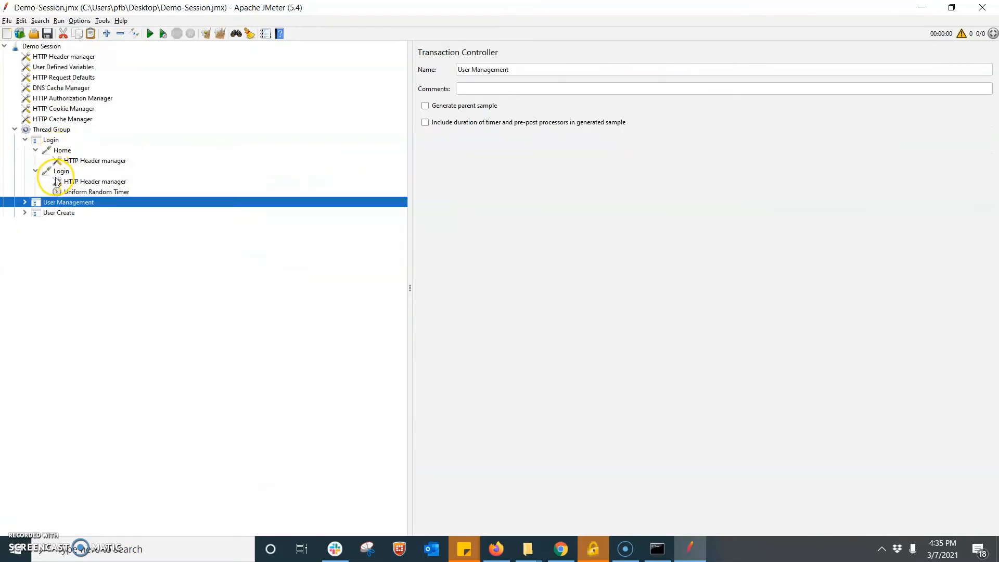
- Disable the User Management transaction and rename the User Create transaction to Logout
right_click(54, 205)
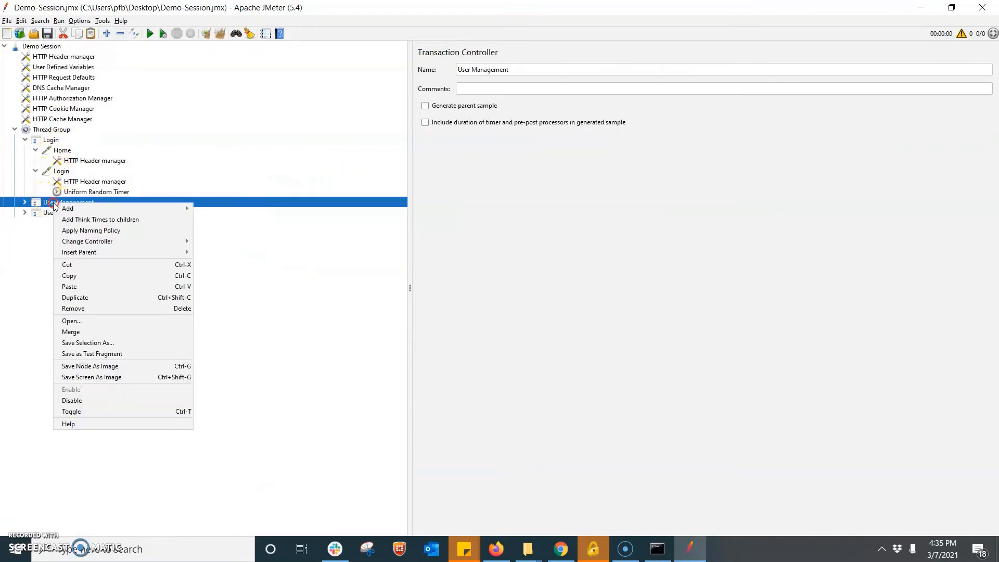
click(88, 406)
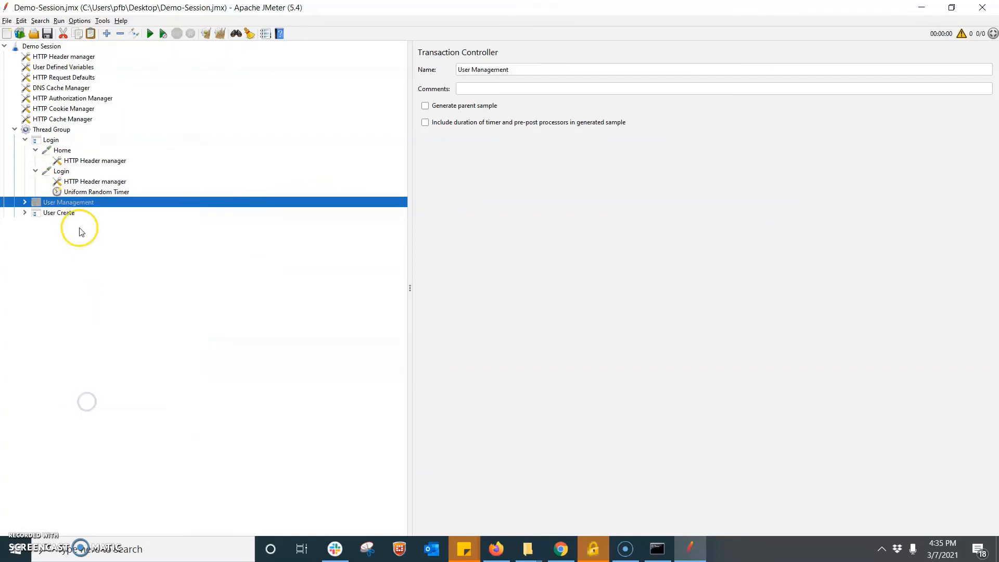
click(59, 212)
triple_click(510, 69)
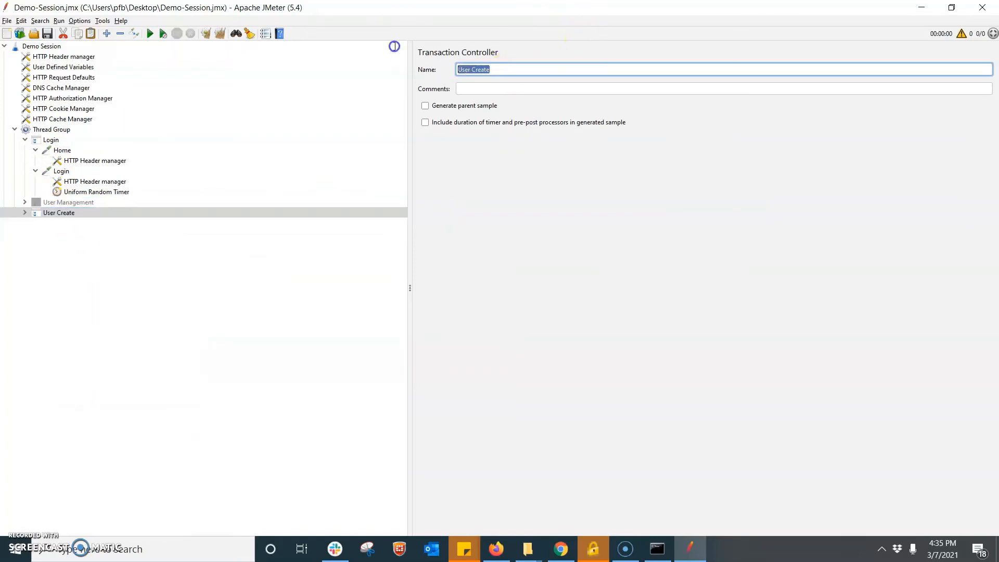
text(Logout)
- Shorten the auth/logout request's name to logout, then view the Home request
click(24, 212)
click(61, 224)
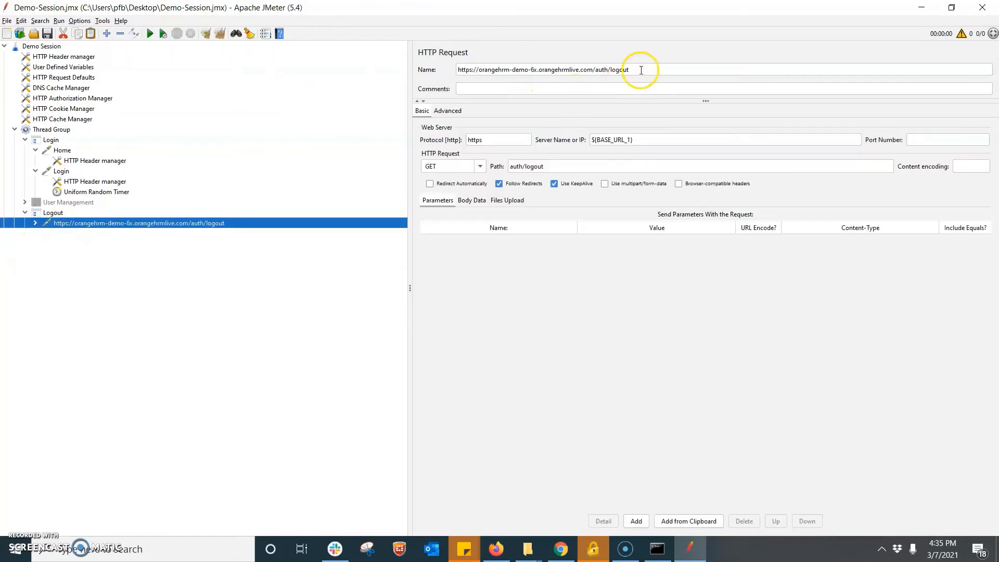
drag(611, 70, 383, 47)
text(=)
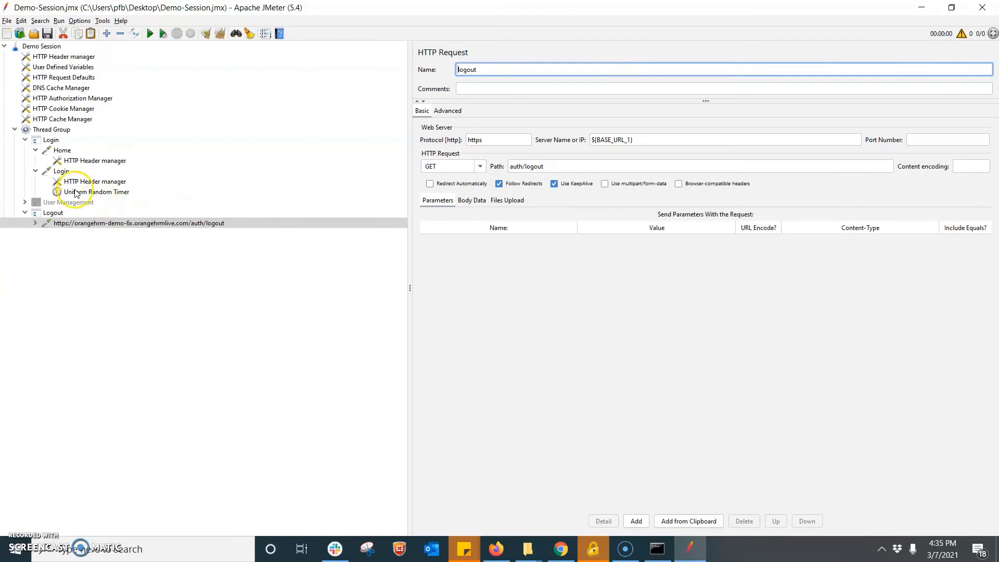
click(74, 181)
click(55, 224)
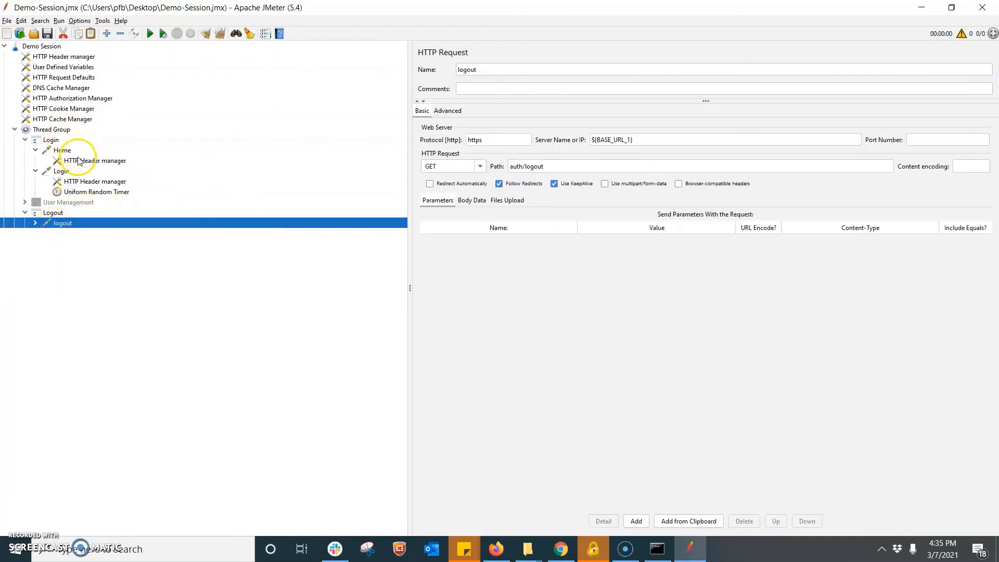
click(64, 151)
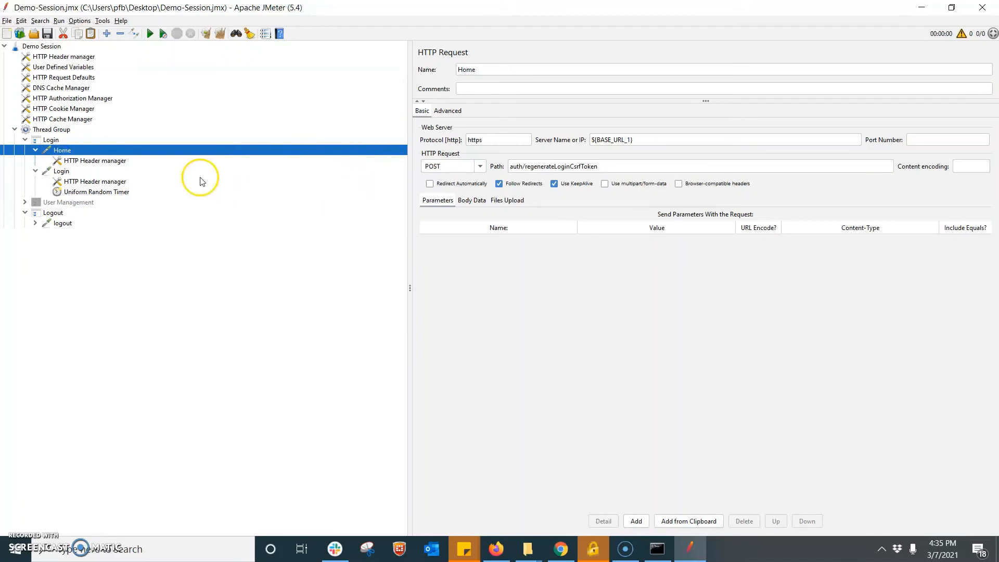
- Inspect Login's header manager and its txtUsername, txtPassword, csrf token and time-zone offset parameters without changing them
click(85, 184)
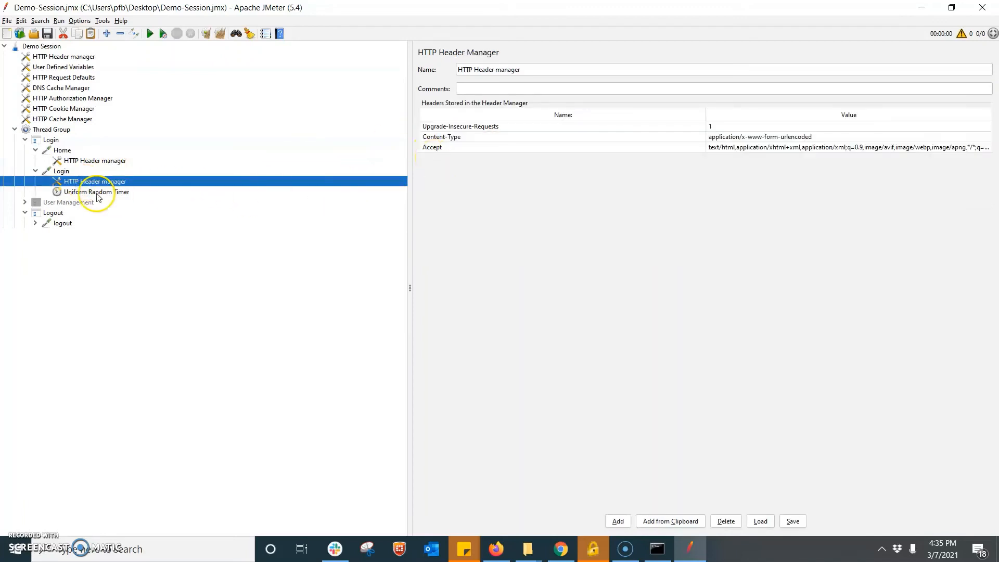
click(56, 172)
double_click(632, 258)
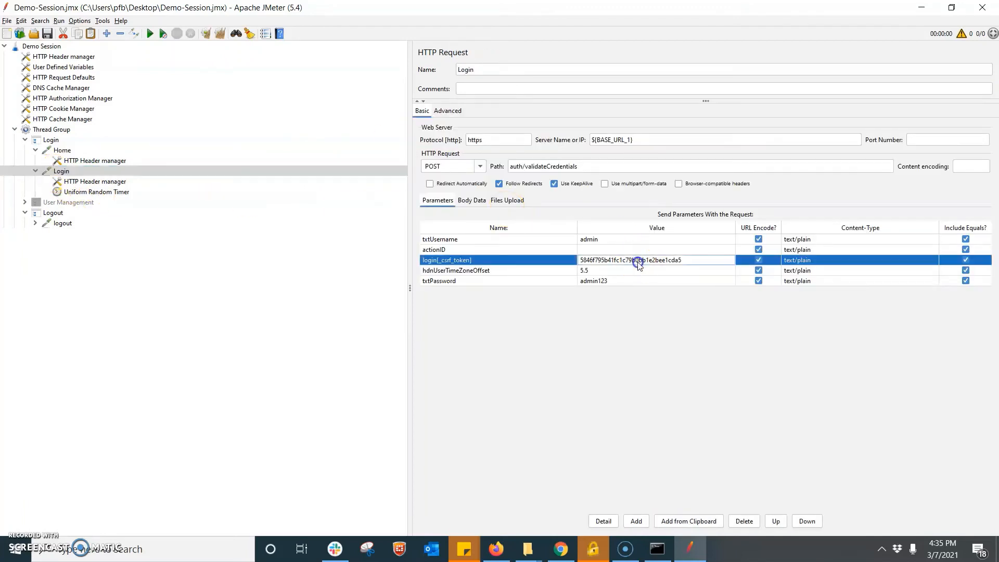
drag(711, 259, 571, 258)
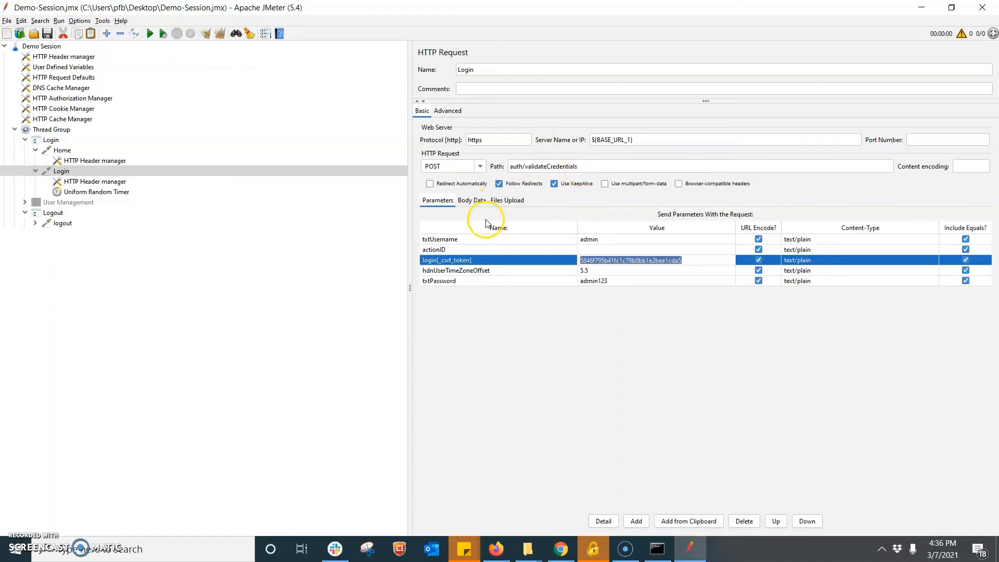
double_click(589, 240)
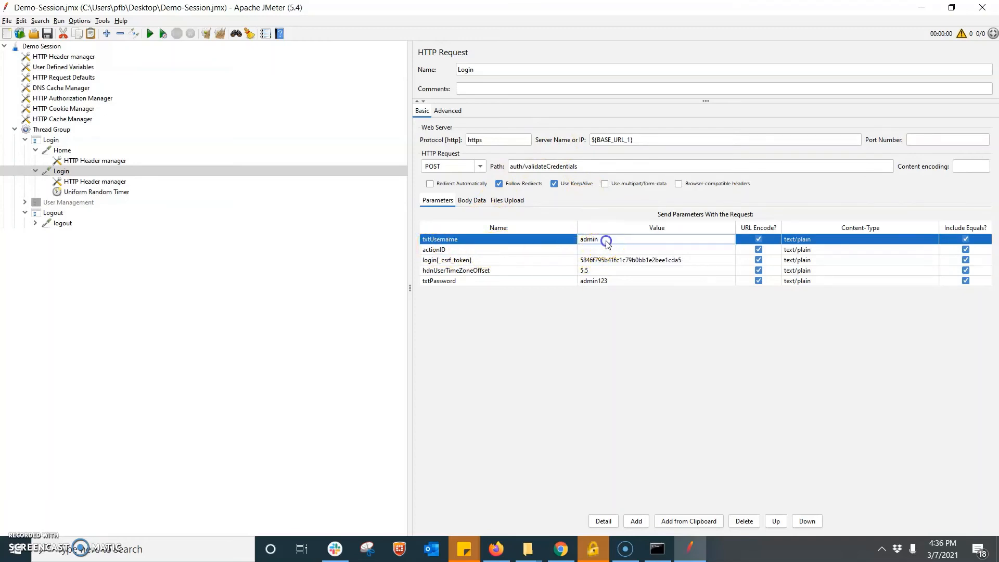
double_click(436, 241)
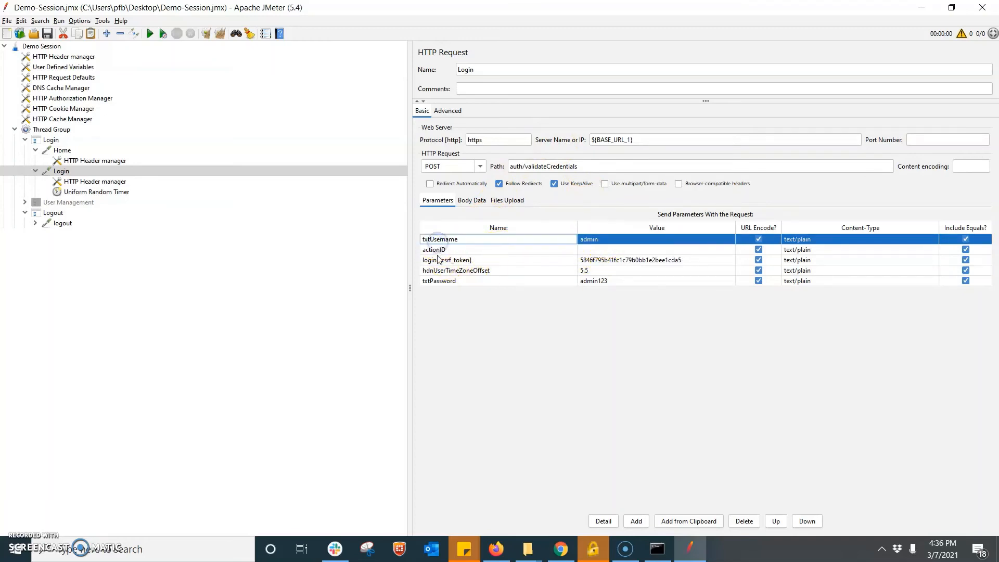
double_click(439, 260)
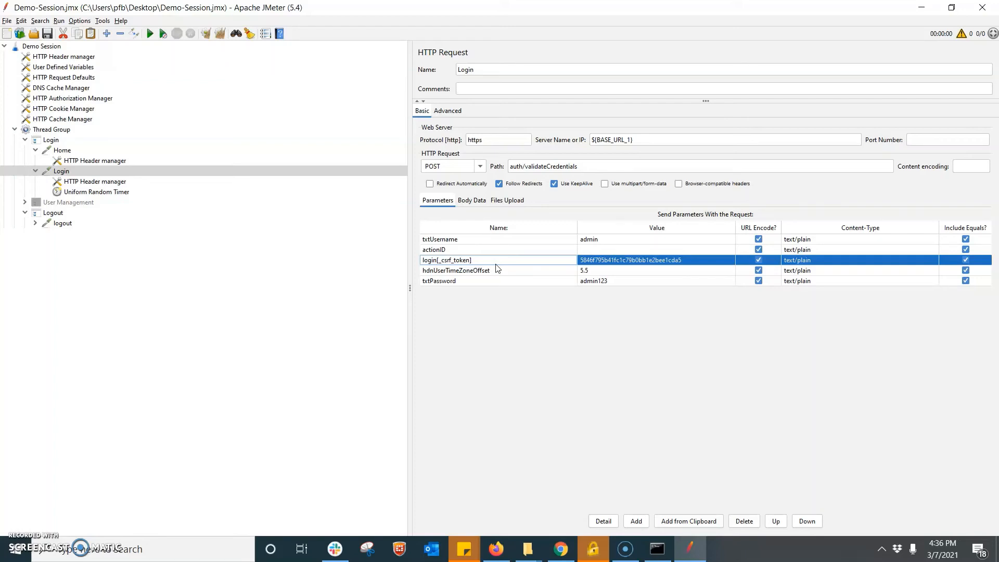
click(512, 269)
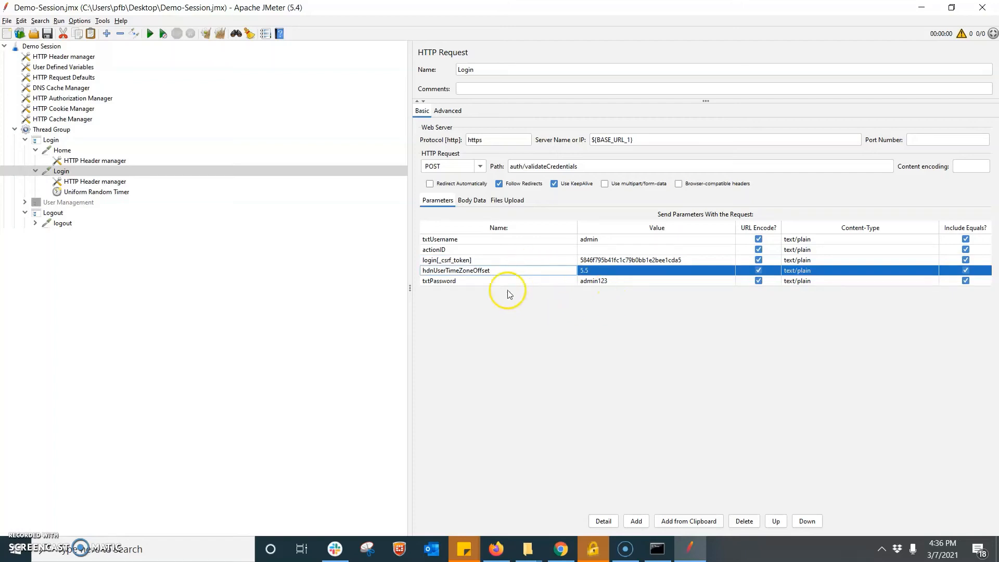
click(445, 282)
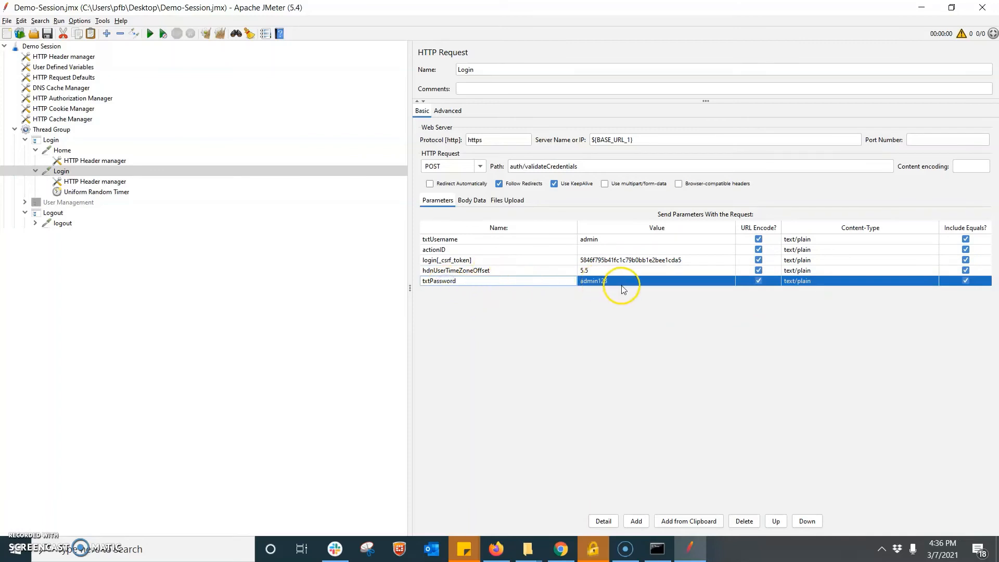
click(603, 282)
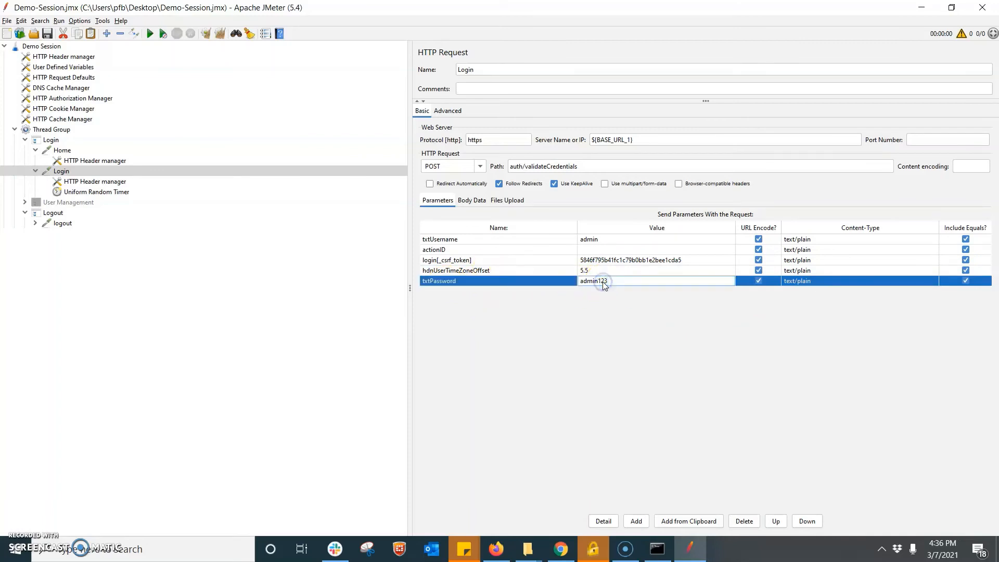
click(604, 240)
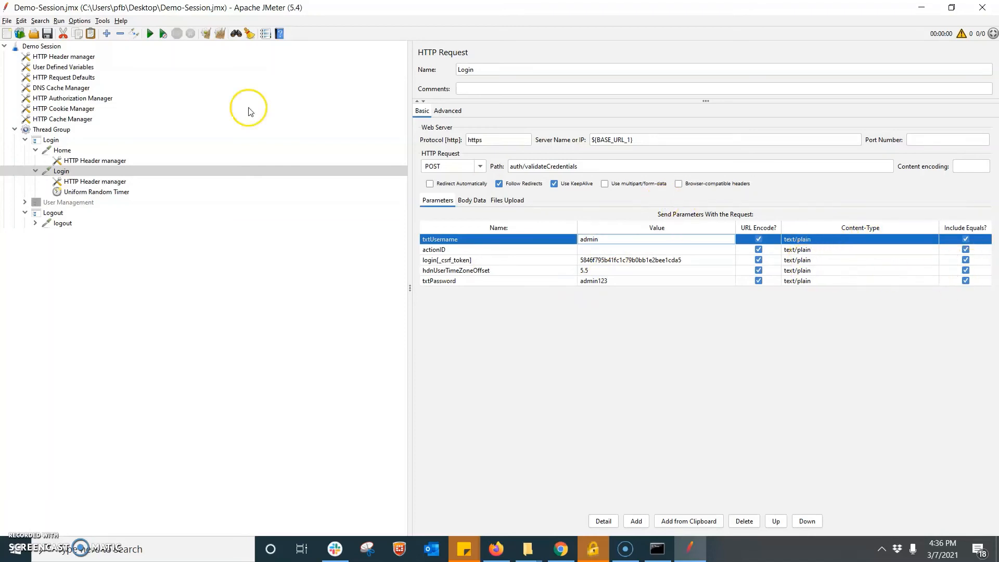
- Add a View Results Tree listener to the Thread Group via Add > Listener
click(42, 129)
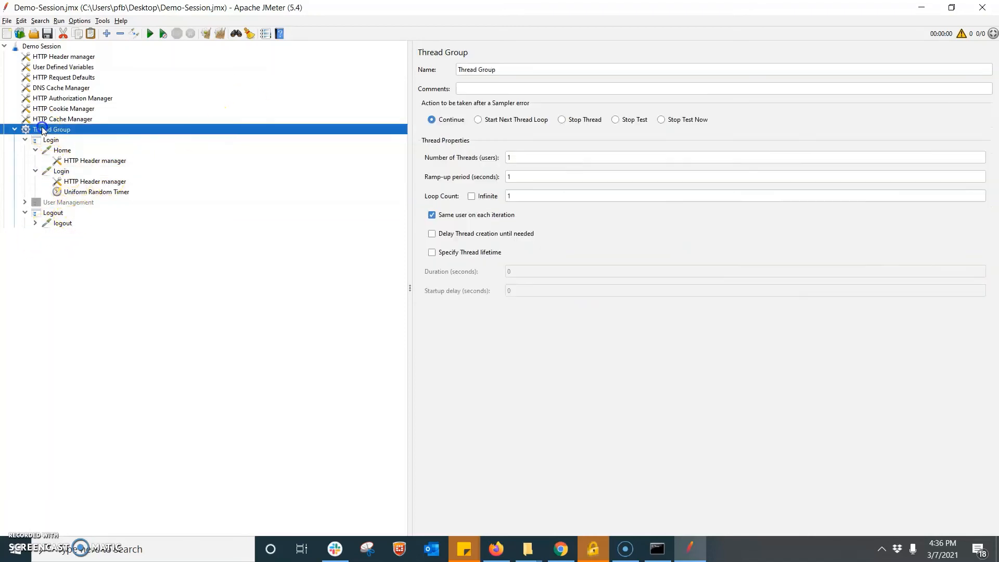
right_click(43, 130)
mouse_move(167, 131)
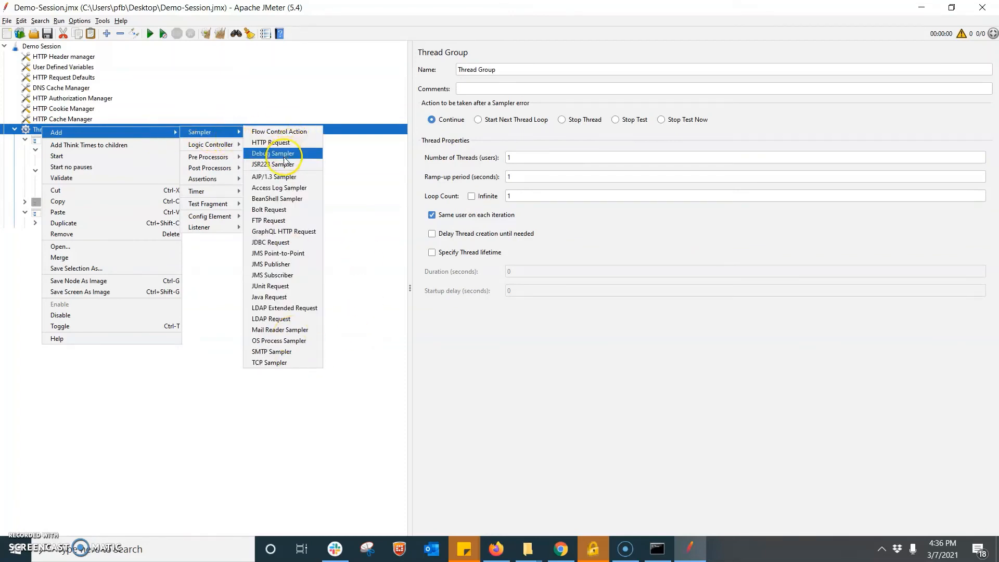
mouse_move(216, 227)
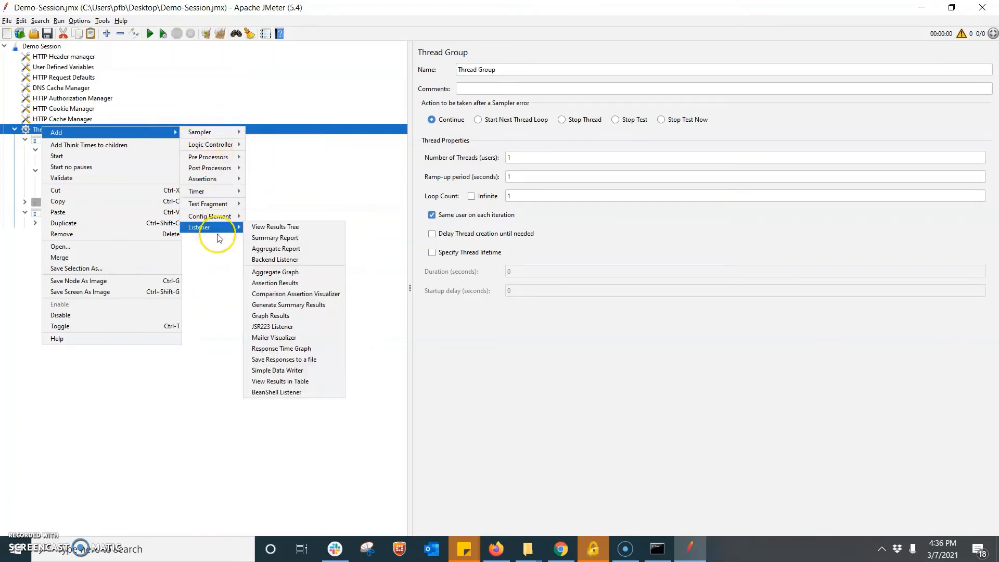
click(284, 230)
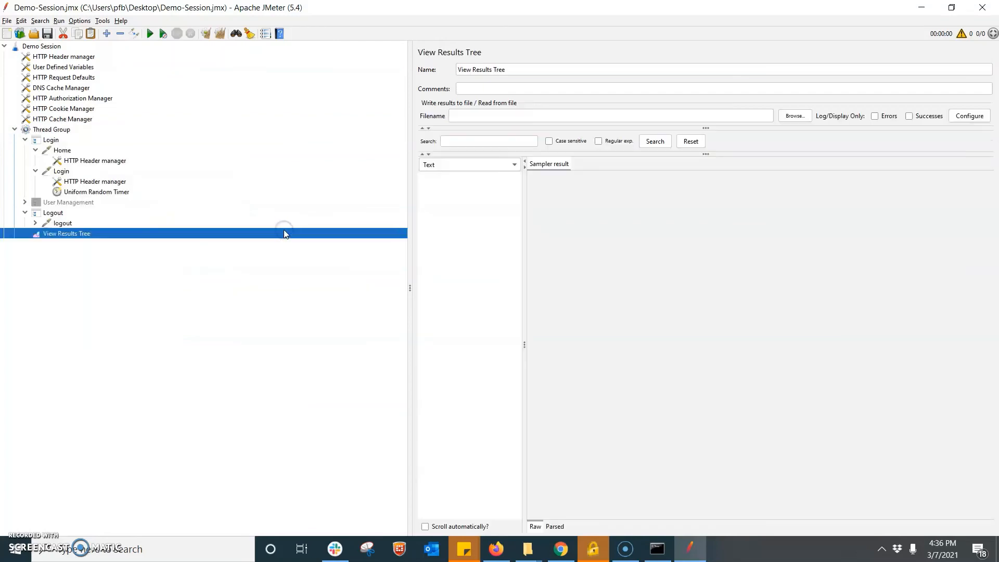
- Run the test and check the Home sample's request and response data, including the returned token
click(151, 34)
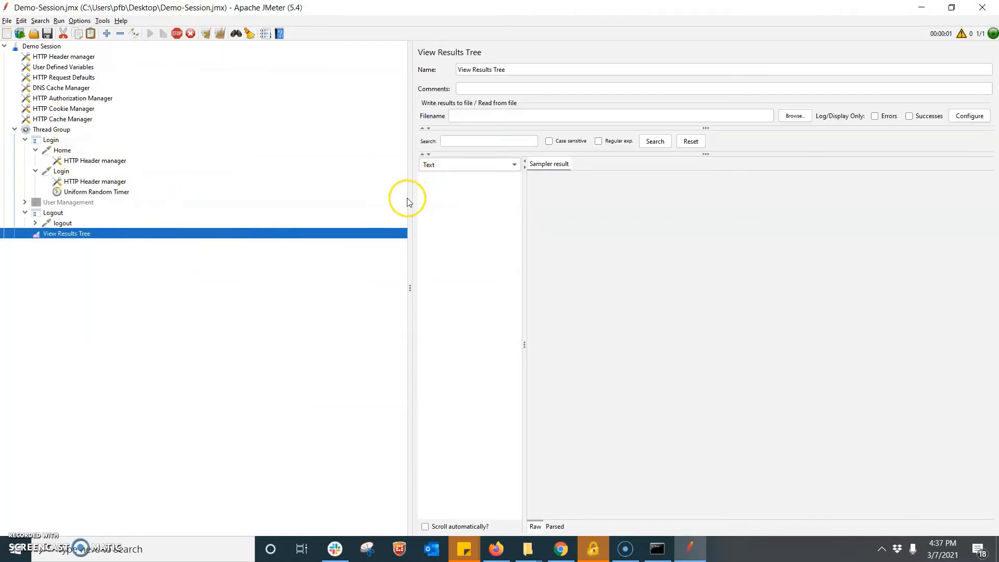
drag(407, 197, 277, 149)
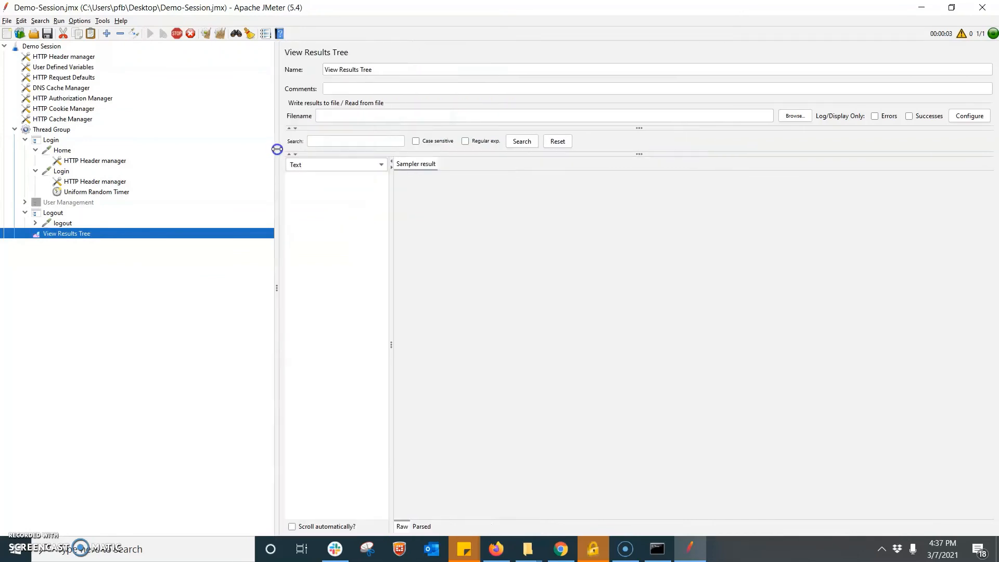
click(315, 178)
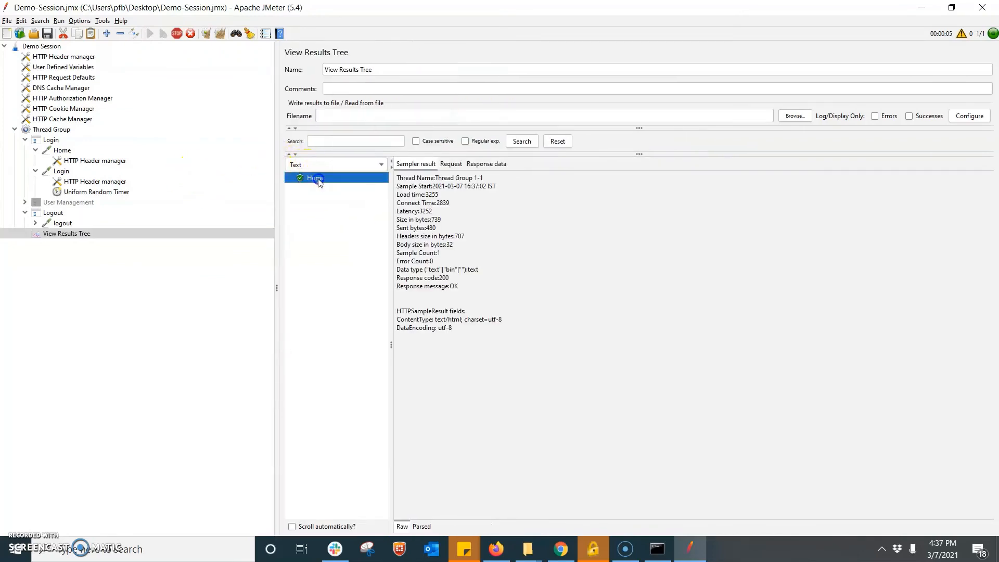
click(449, 163)
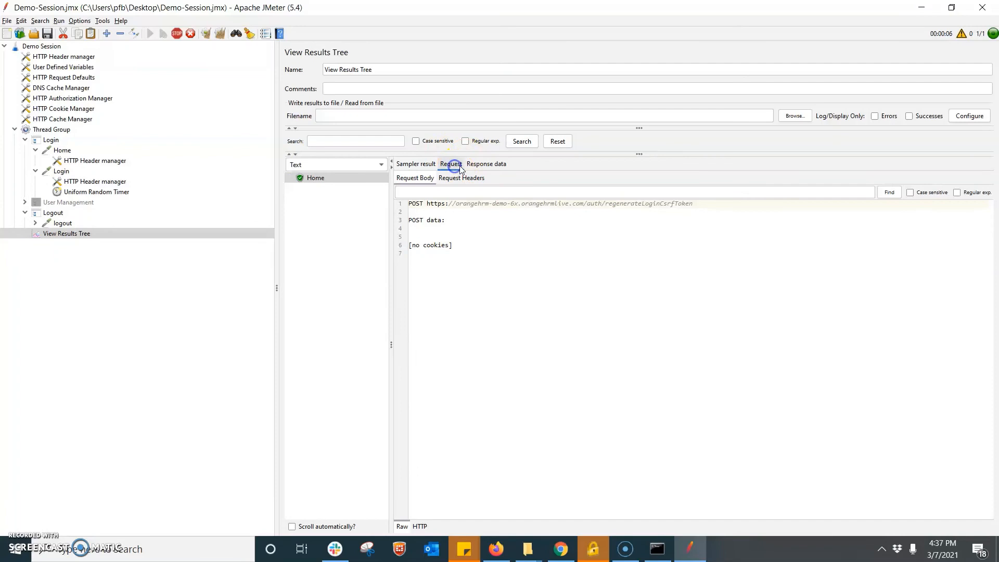
click(497, 164)
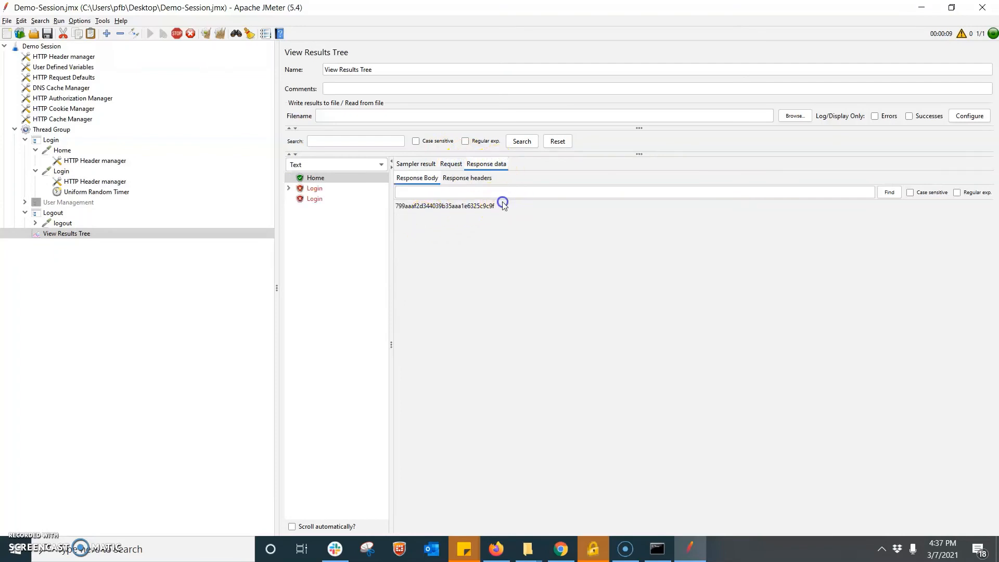
drag(502, 204, 421, 207)
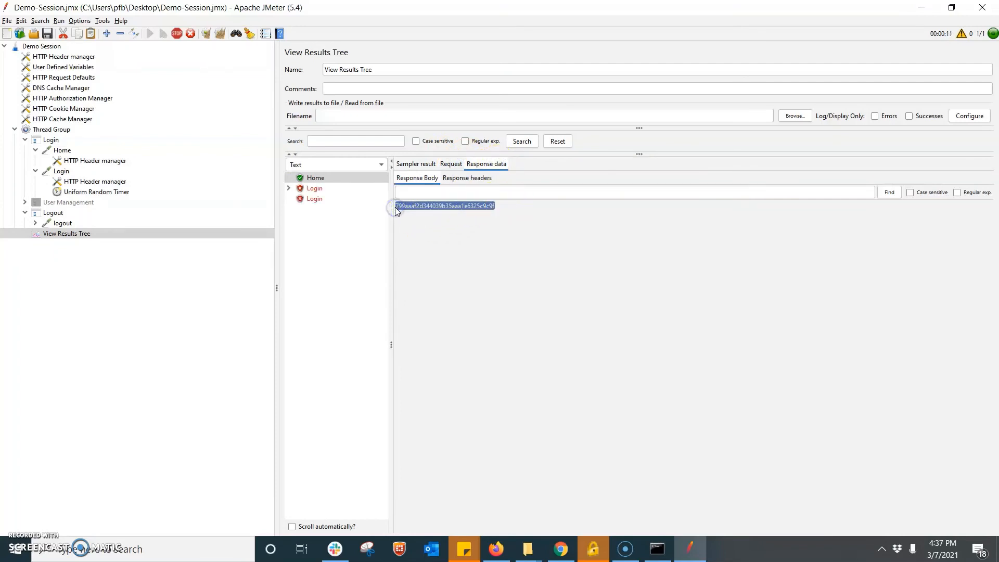
- Open the Login sample's response and step through its sub-request responses, starting at Login-0
click(313, 189)
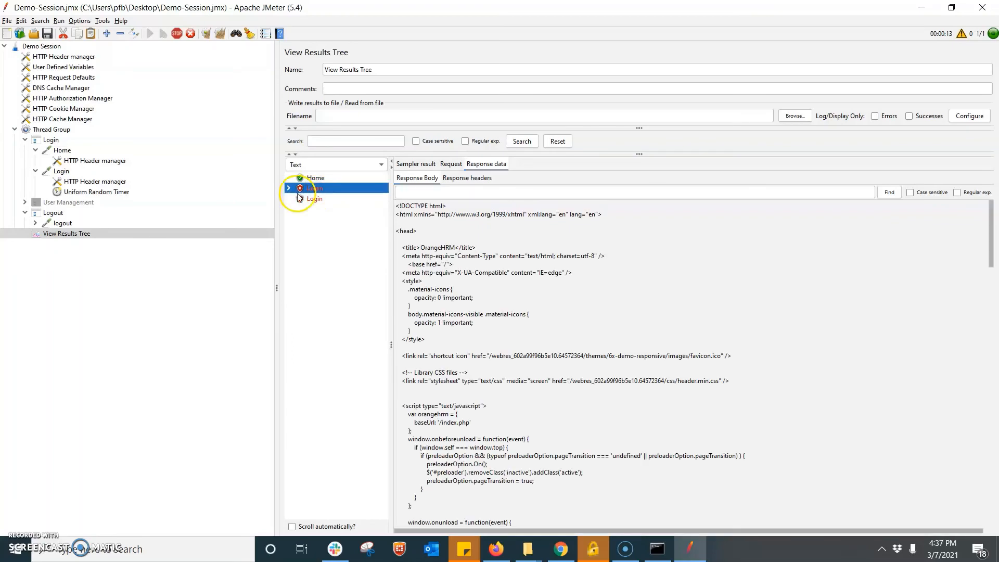
click(289, 188)
click(336, 201)
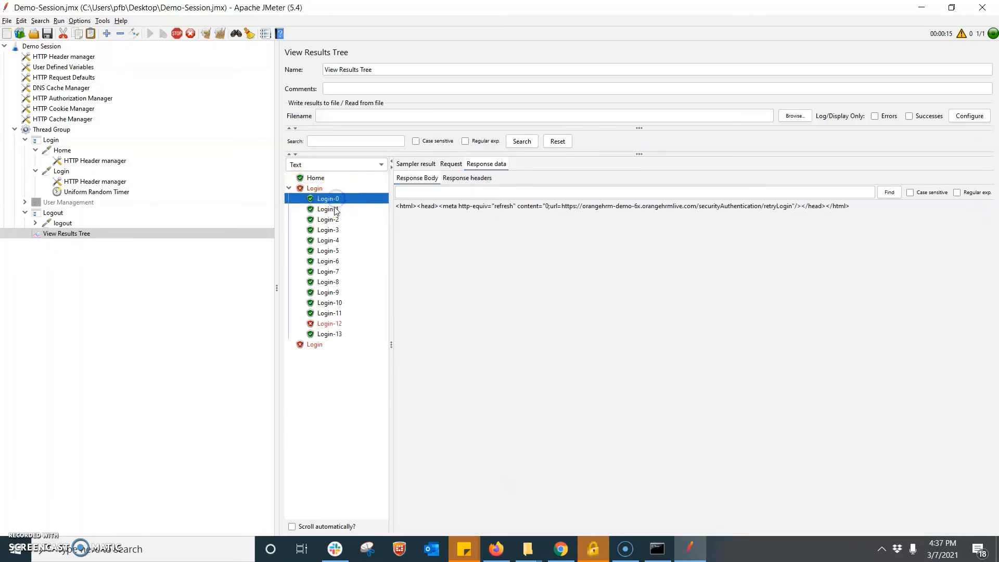
key(Down)
key(Down)
key(Down)
key(Down)
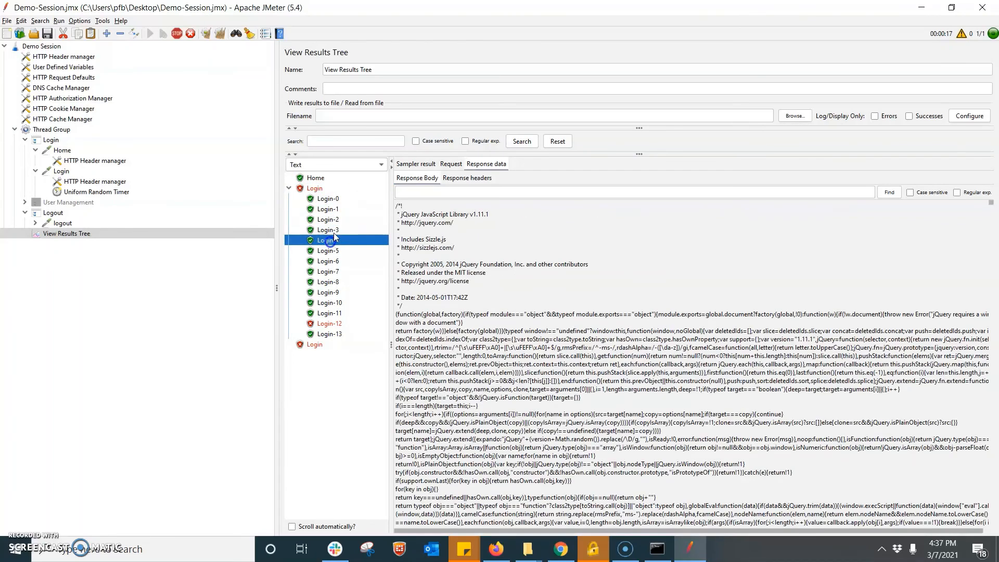
click(333, 200)
click(450, 163)
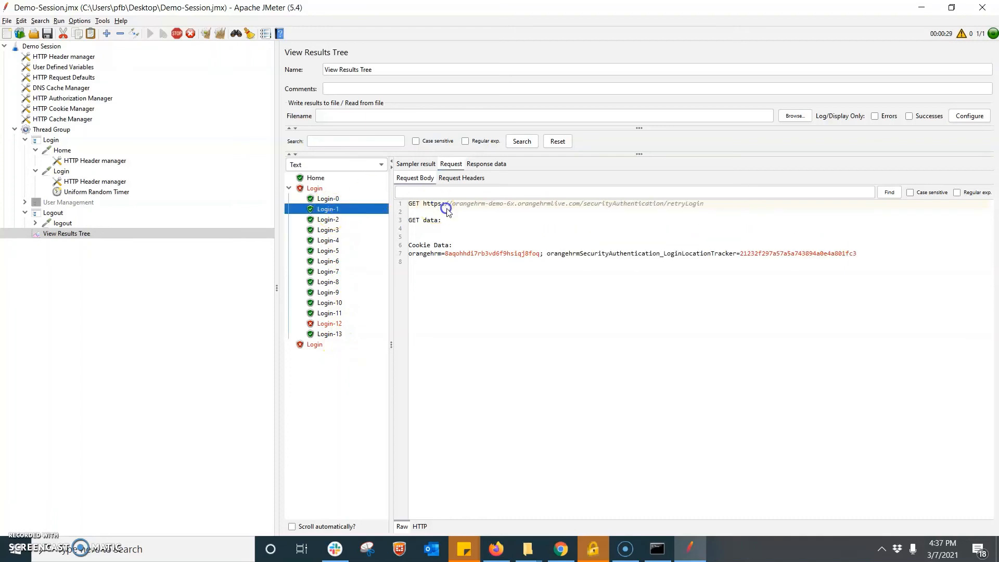
- Highlight the csrf token, time zone and password values in Login-0's POST data
click(331, 198)
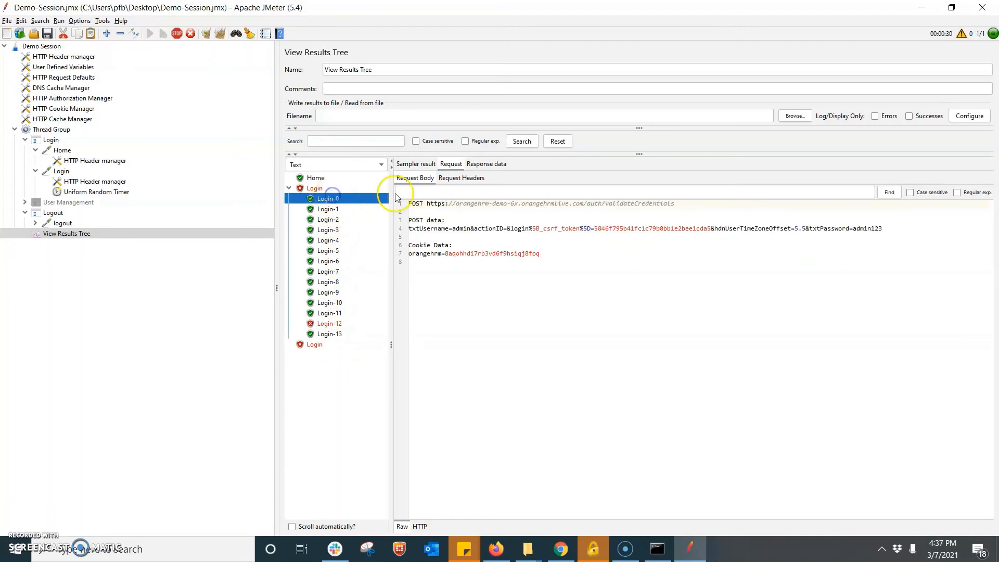
drag(412, 220, 444, 229)
click(456, 232)
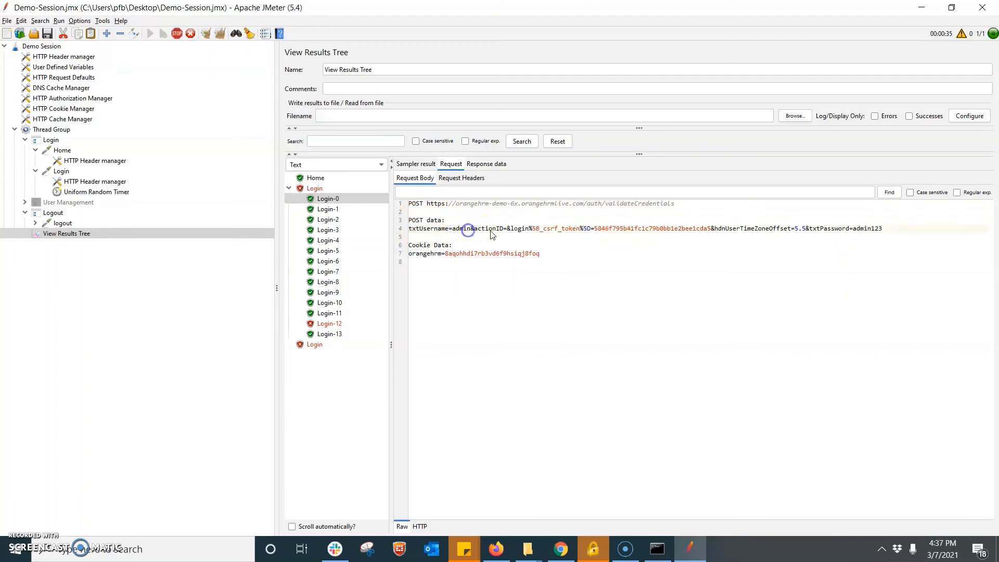
click(717, 230)
drag(717, 231, 803, 231)
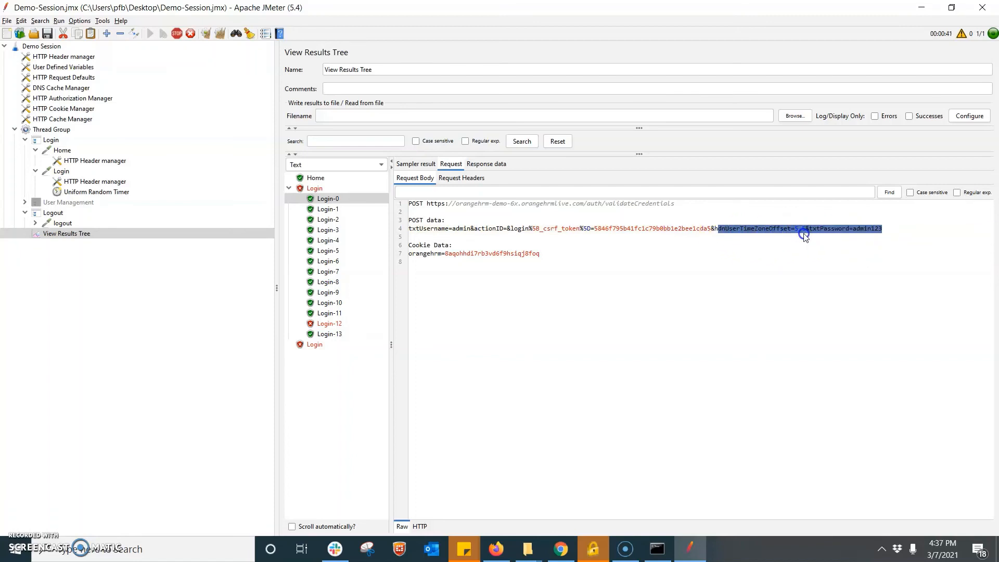
drag(543, 230, 682, 230)
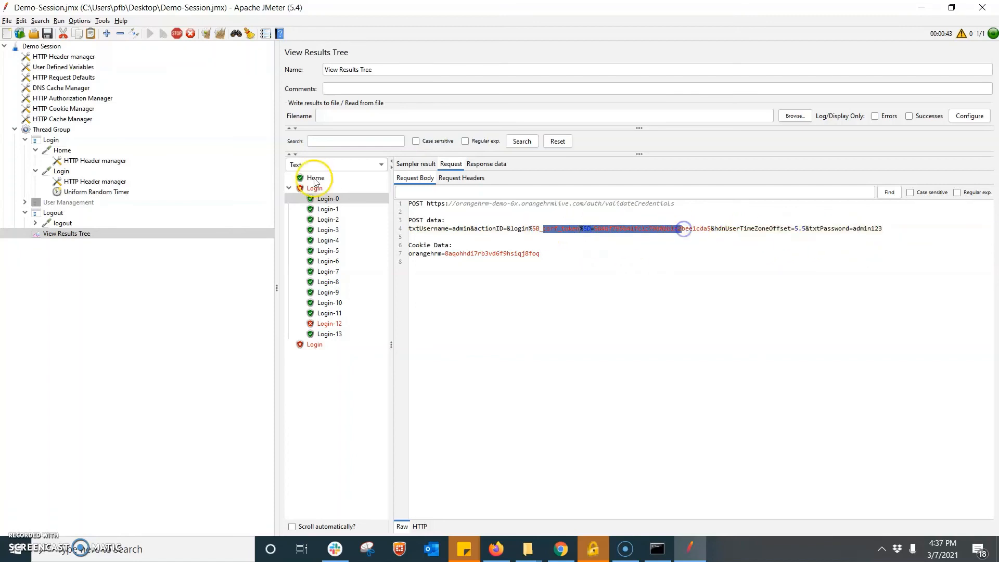
click(315, 179)
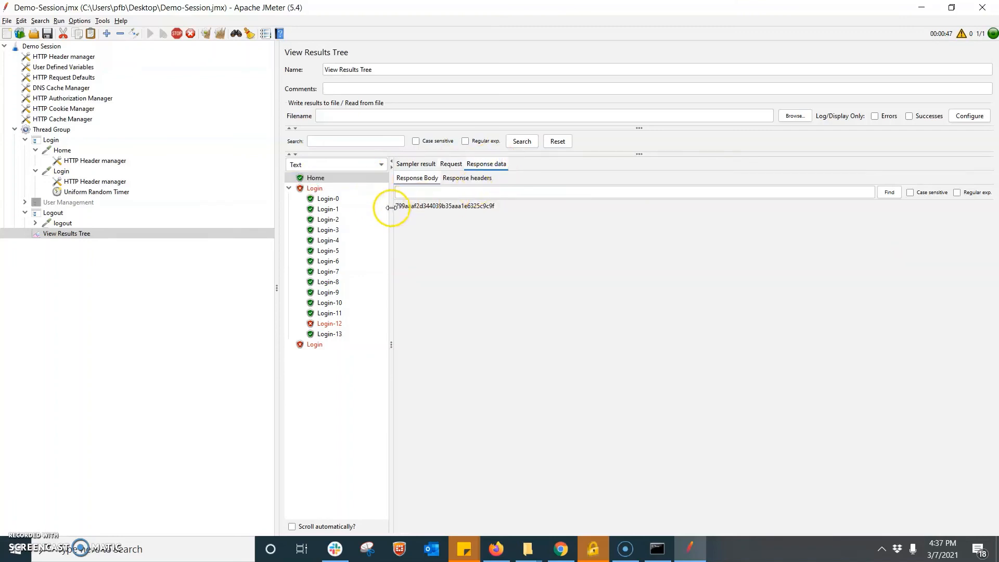
- Check the Login header manager, then show the logout request's Uniform Random Timer with its 116905.0 ms maximum delay
click(101, 182)
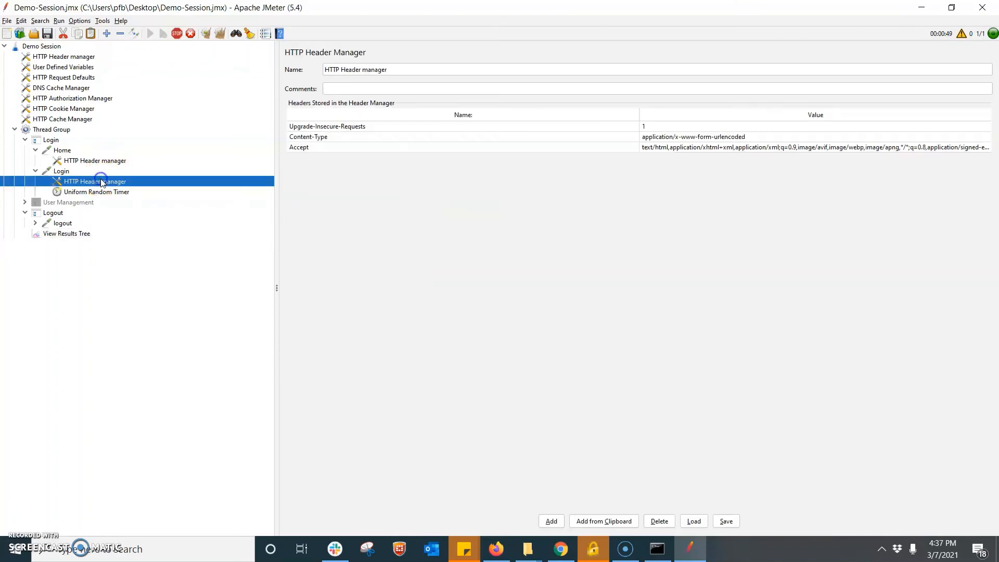
click(67, 233)
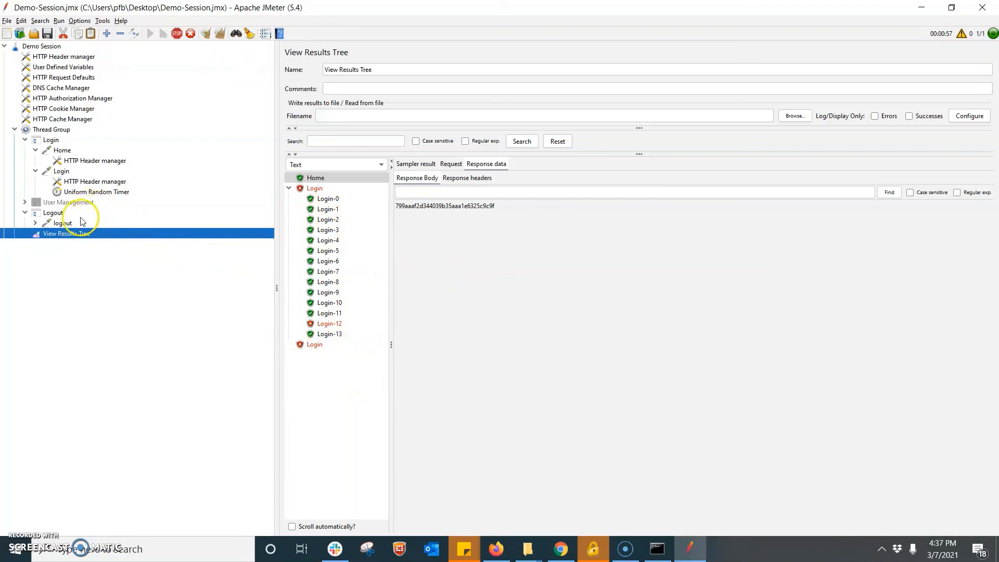
click(25, 212)
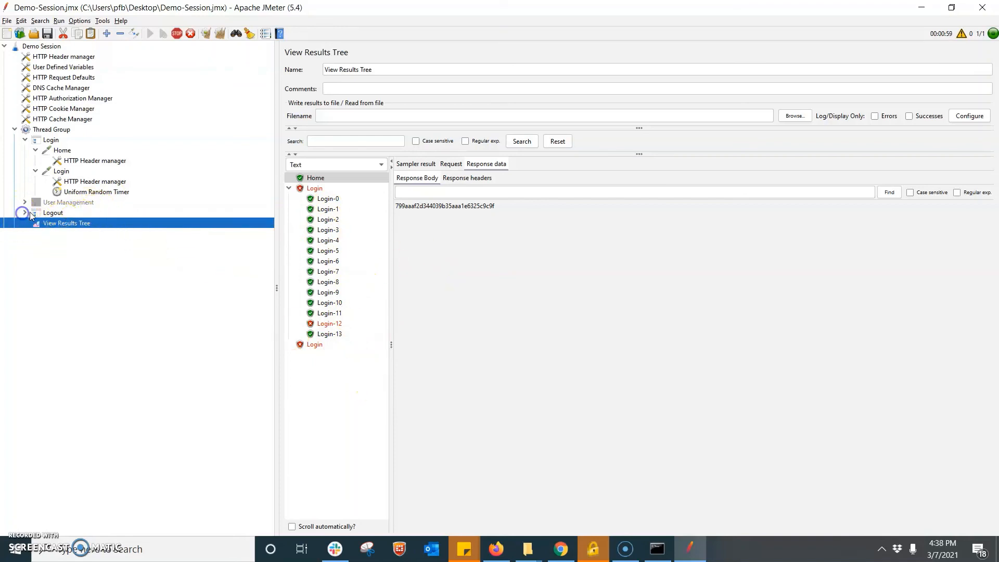
click(24, 212)
click(54, 224)
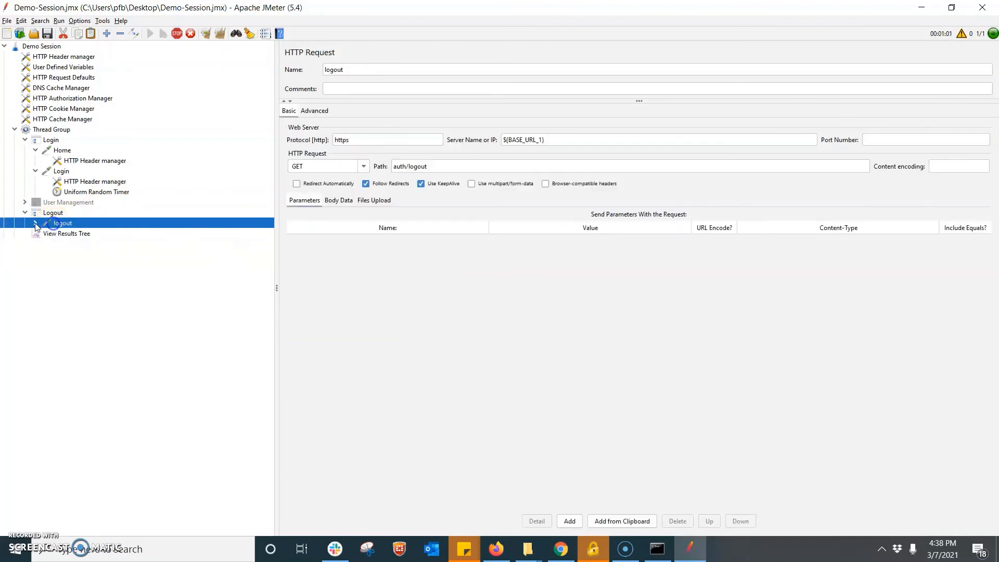
click(35, 223)
click(89, 243)
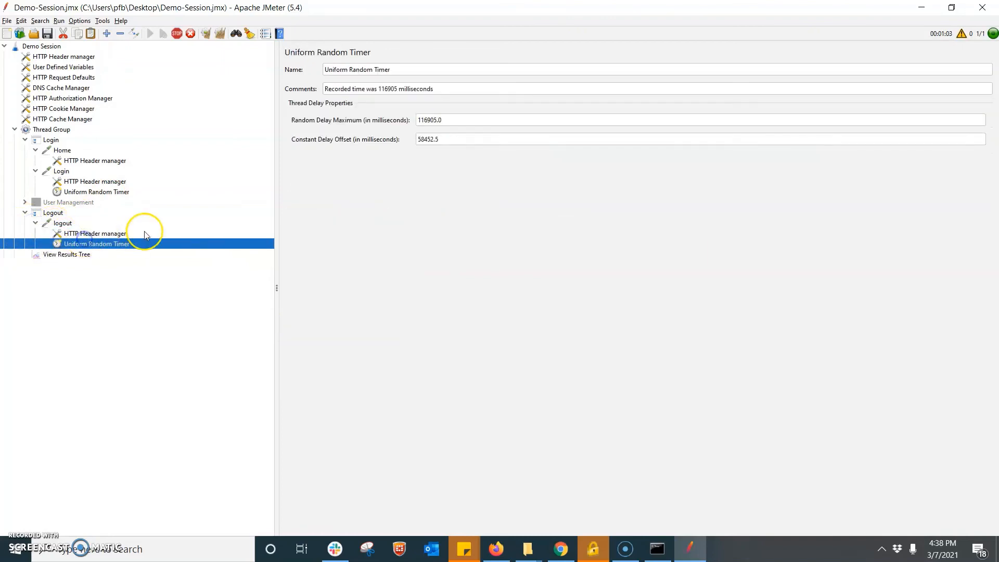
- Disable the logout Uniform Random Timer, shut down the running test, and clear the View Results Tree
right_click(107, 245)
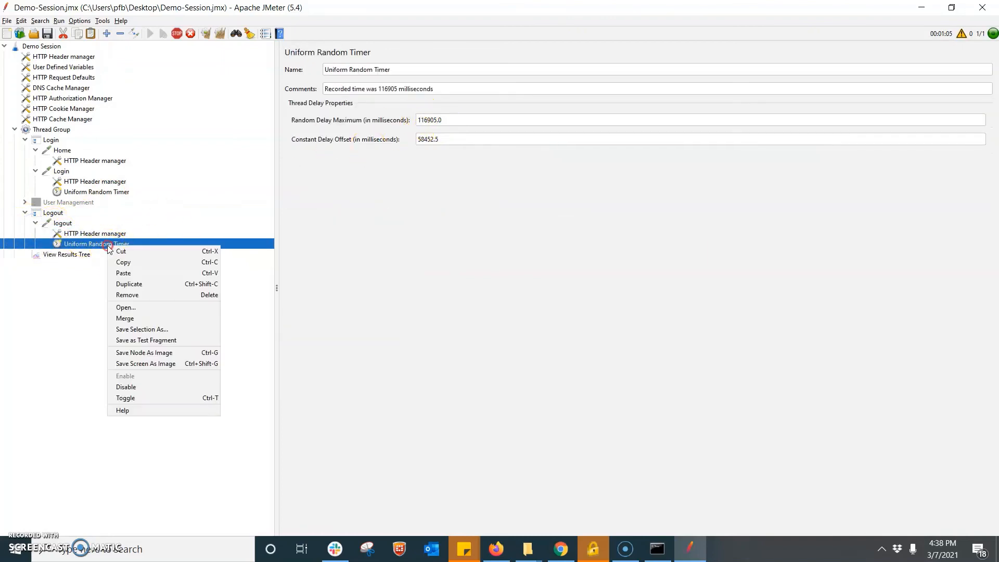
click(139, 387)
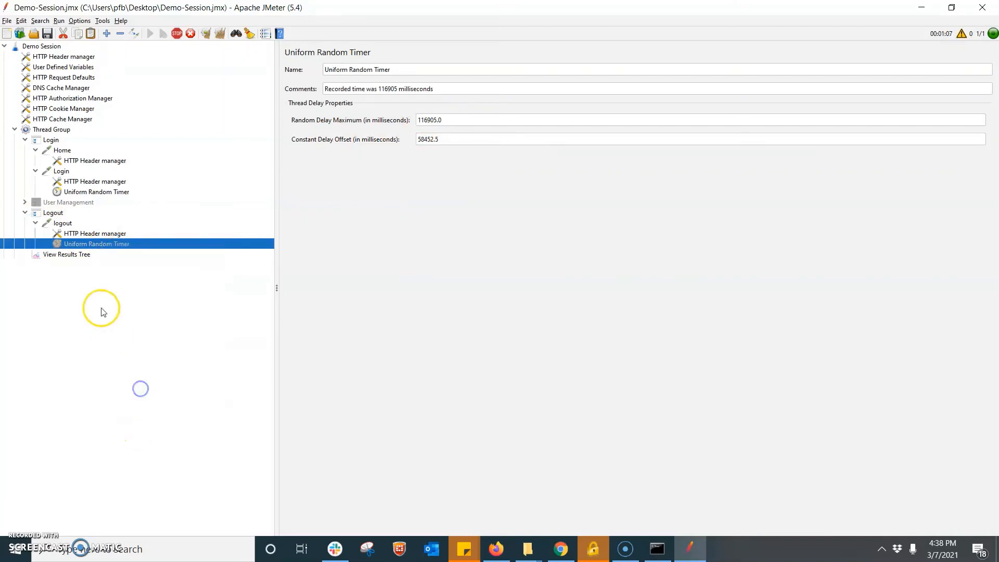
click(66, 254)
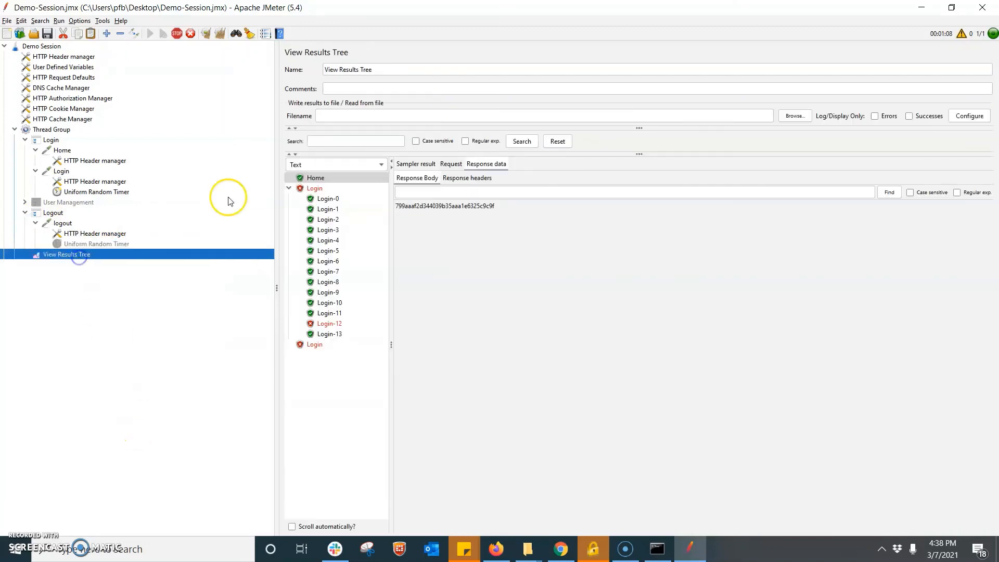
click(191, 33)
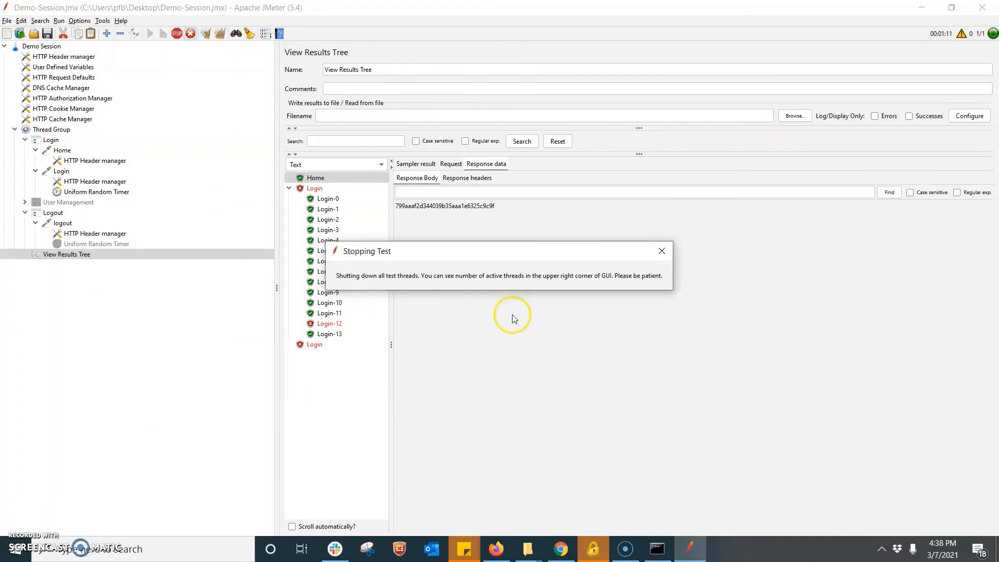
click(662, 250)
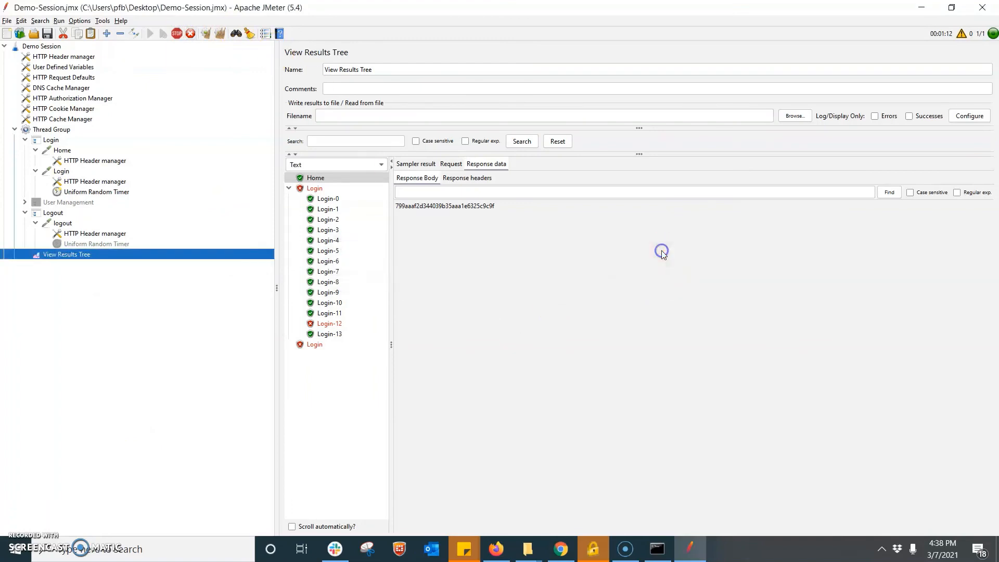
click(221, 36)
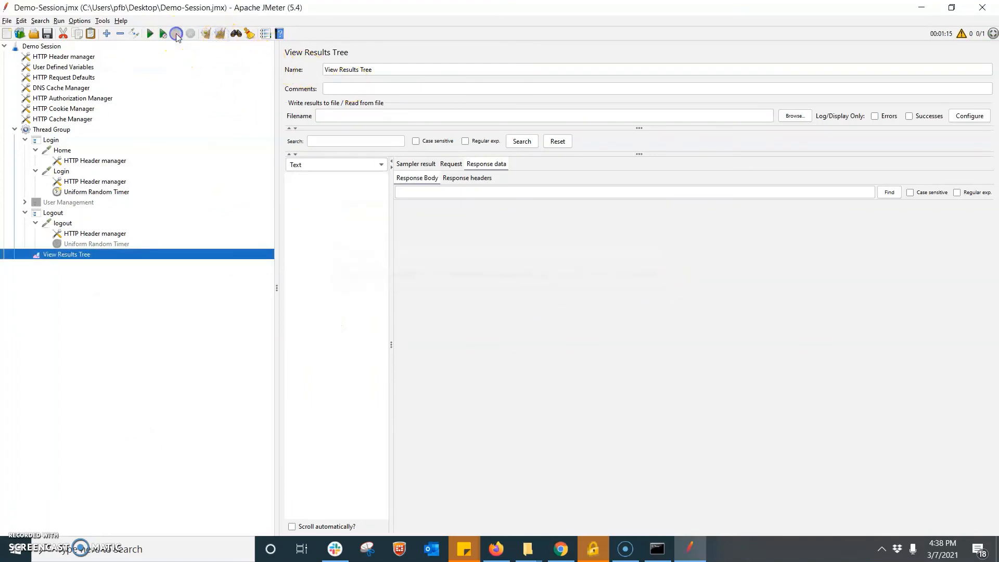
- Rerun the test and inspect the Logout request and the logout response HTML
click(149, 34)
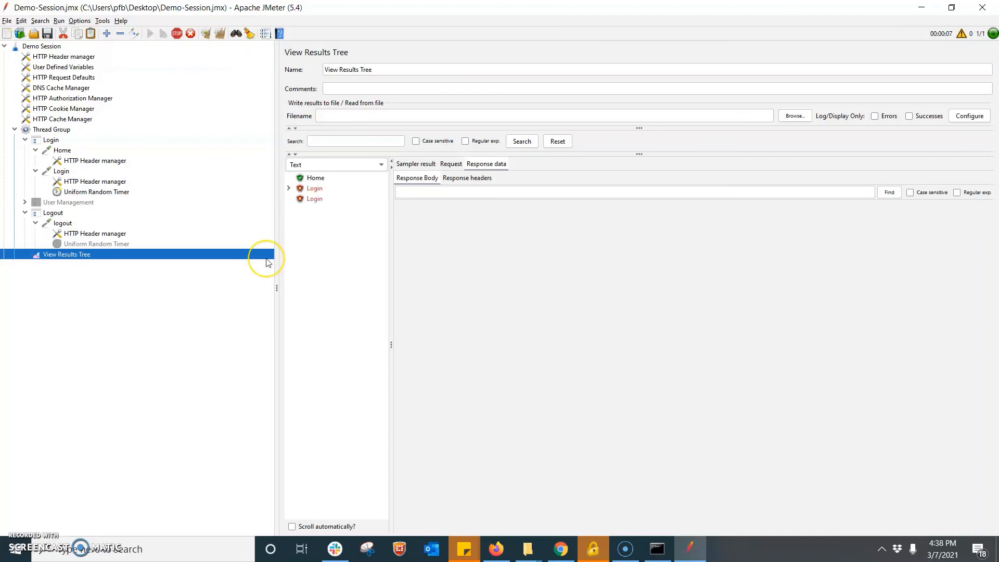
click(319, 220)
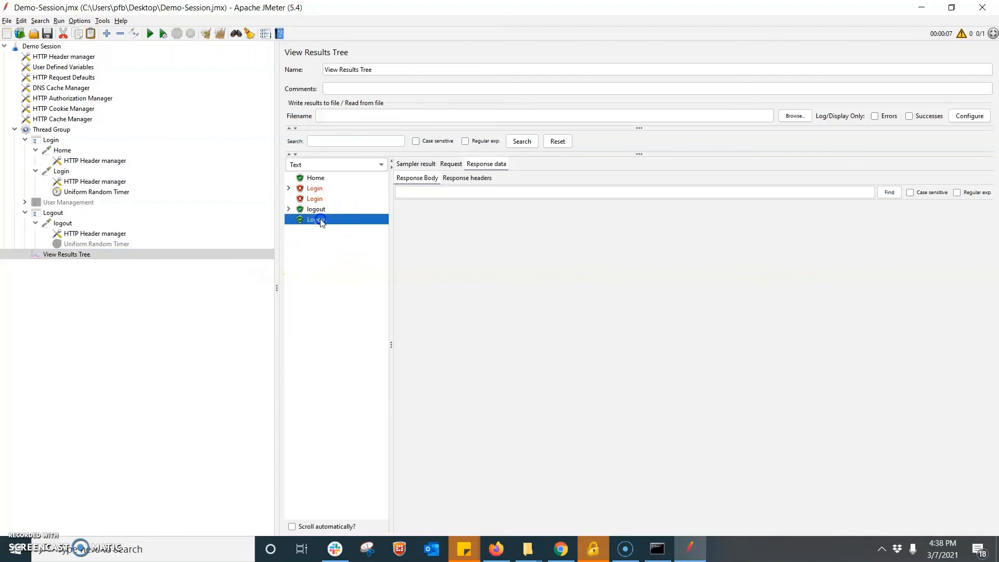
click(451, 165)
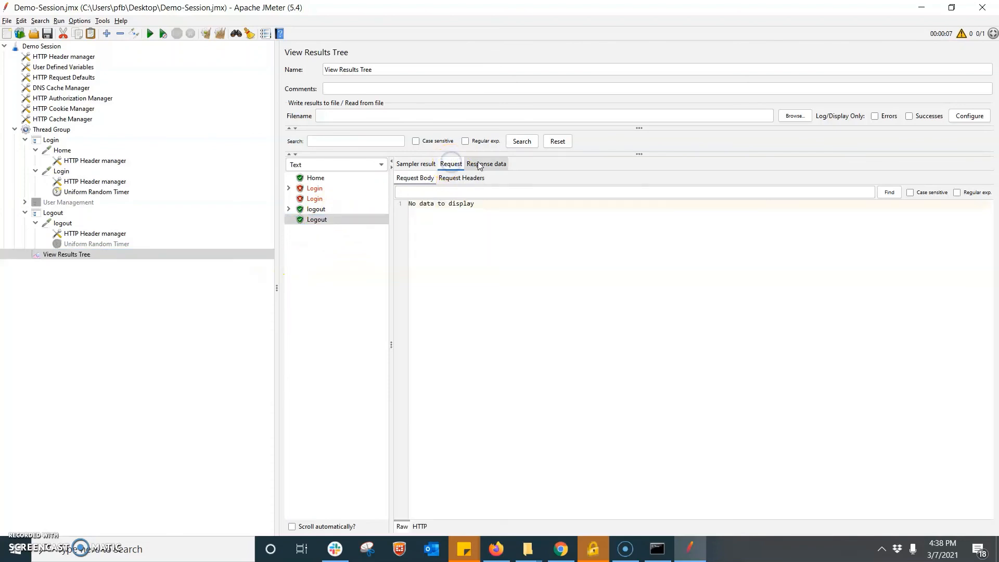
click(471, 163)
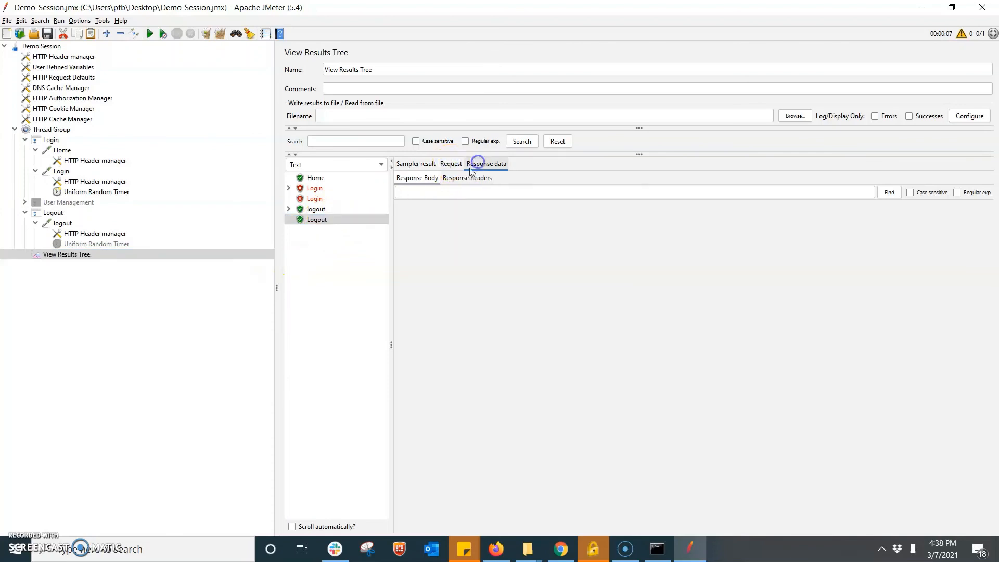
click(317, 209)
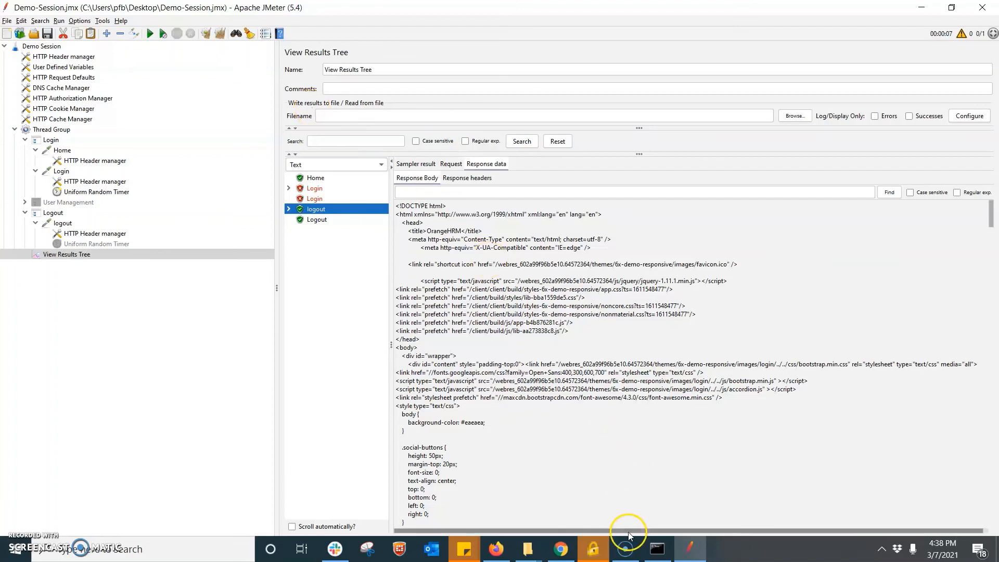
- Minimize JMeter to reveal the Windows desktop
click(626, 548)
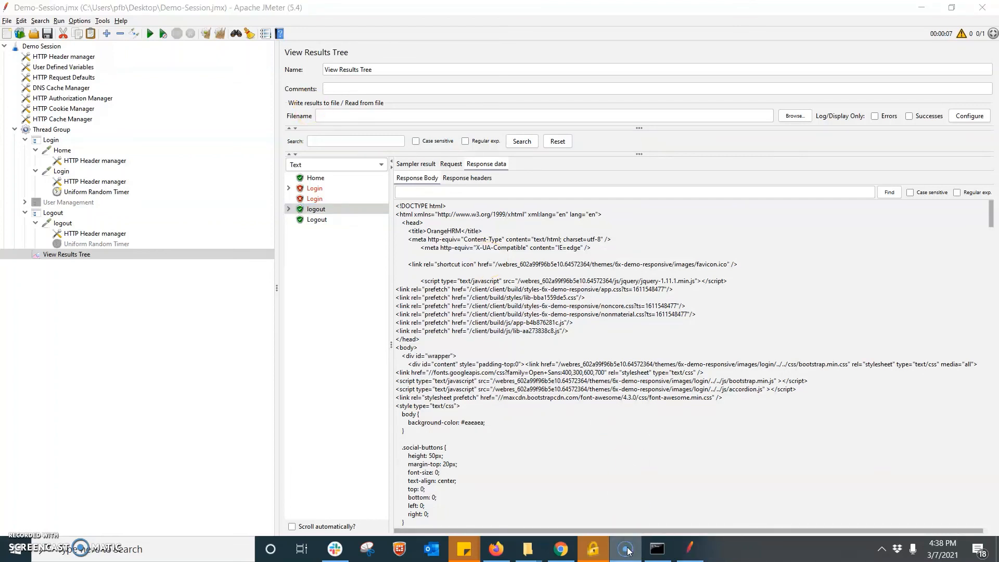
click(626, 549)
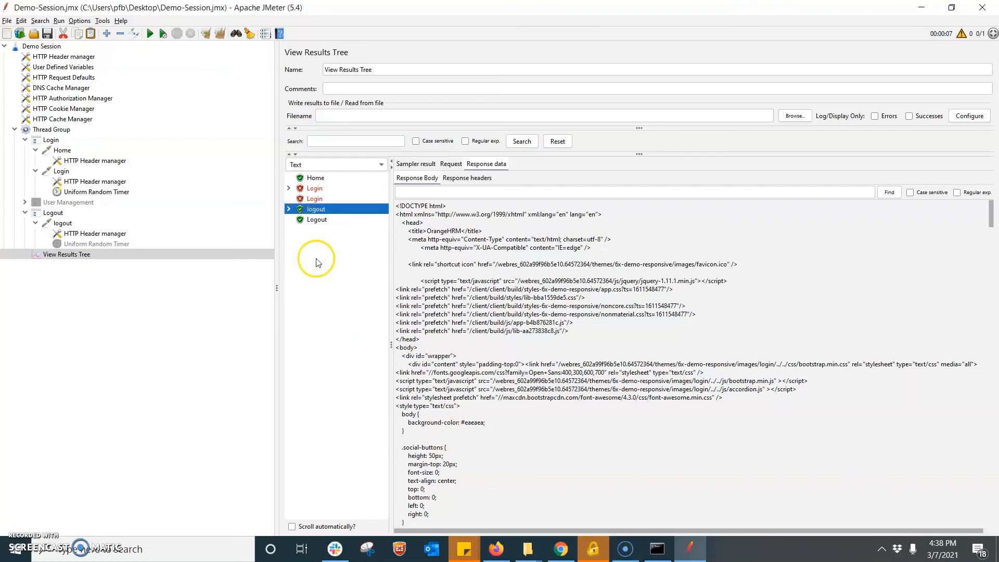
click(923, 6)
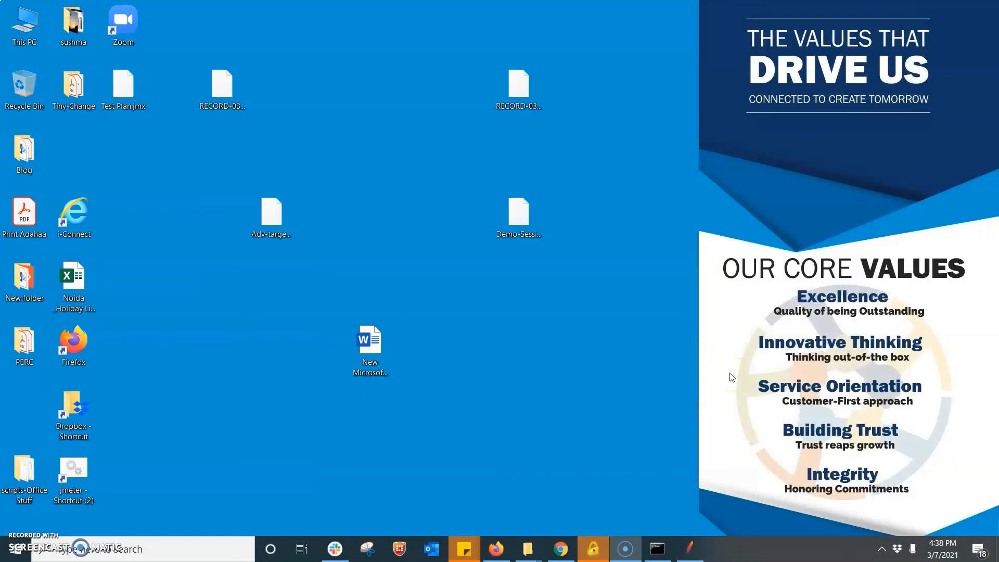
- Restore JMeter with Alt+Tab and choose video recording in the Screencast-O-Matic launcher
key(alt+Tab)
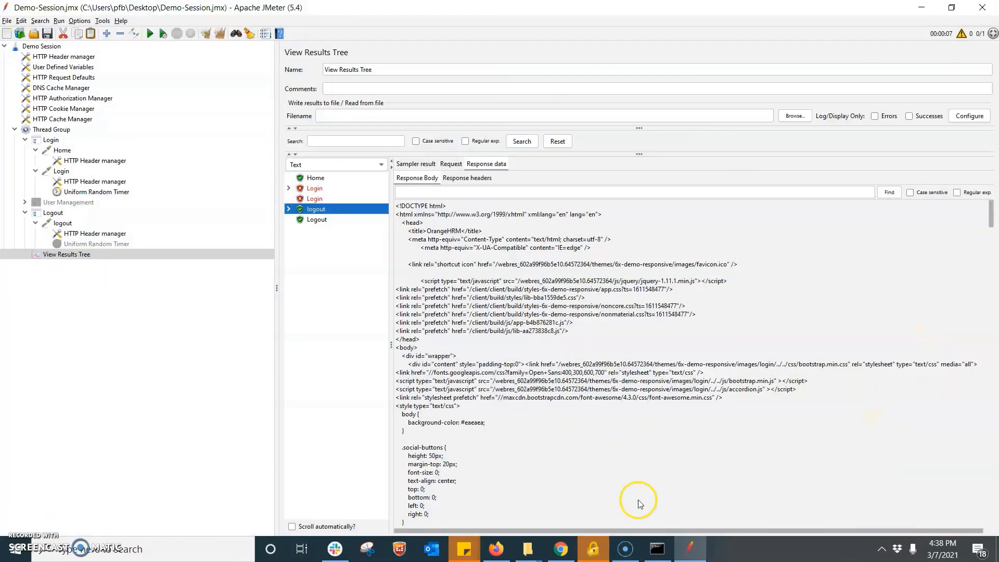
click(625, 547)
right_click(625, 546)
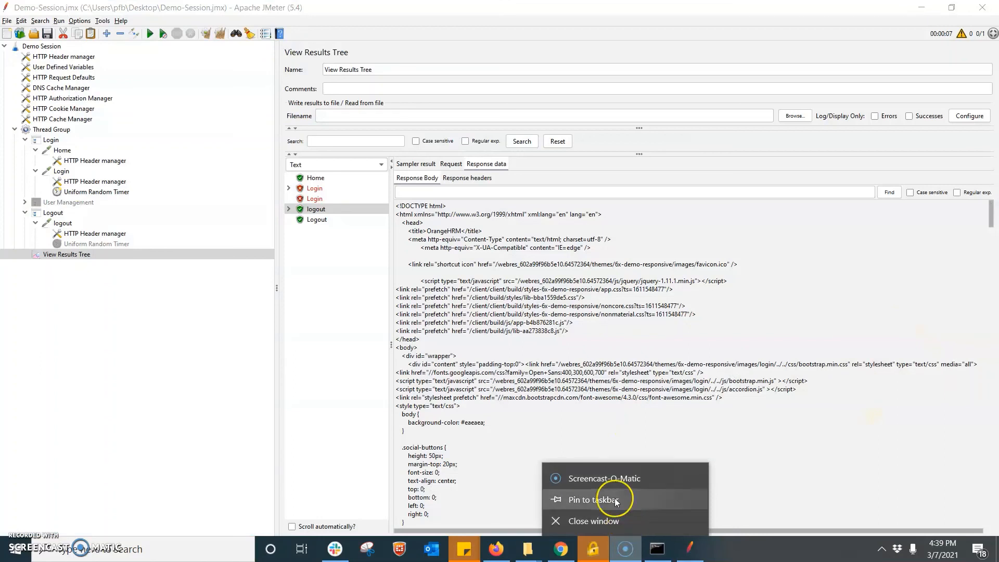
click(605, 477)
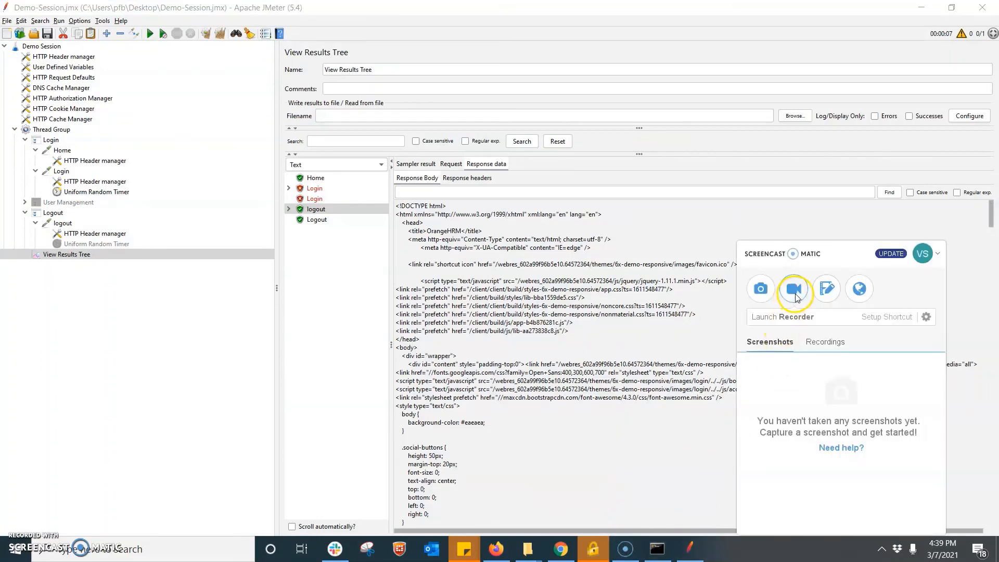
click(794, 297)
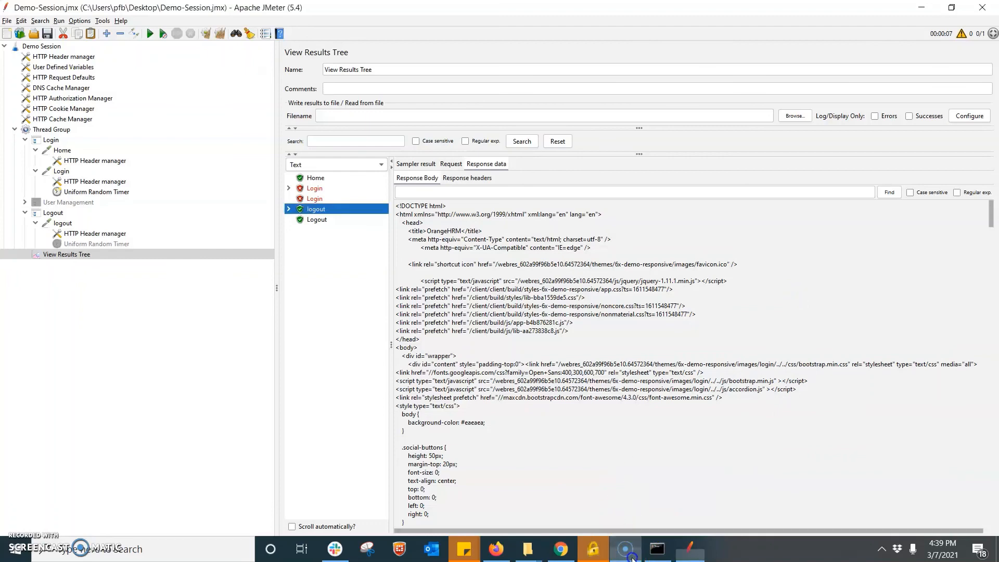